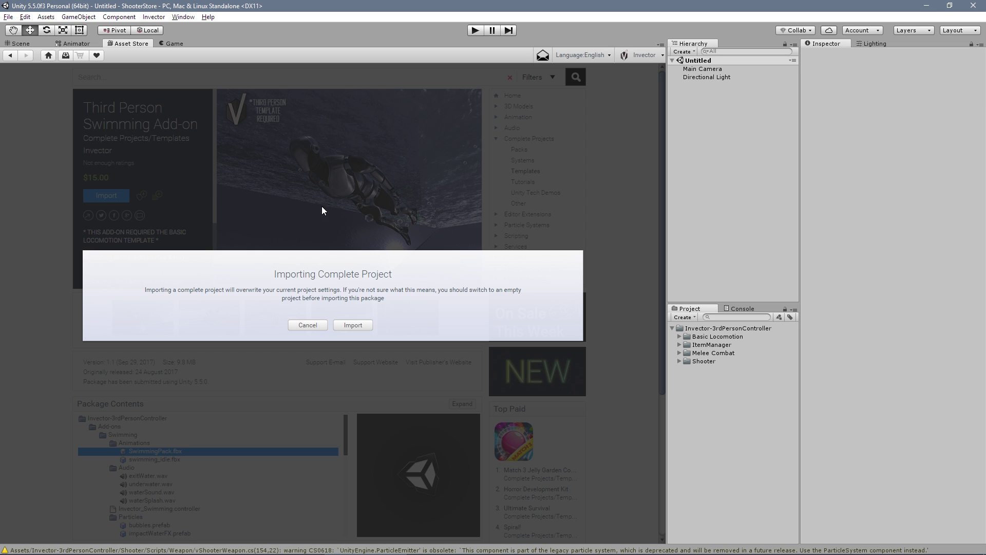
Step: Import the Third Person Swimming Add-on package with its ProjectSettings folder excluded
{"action": "left_click", "coordinate": [369, 325]}
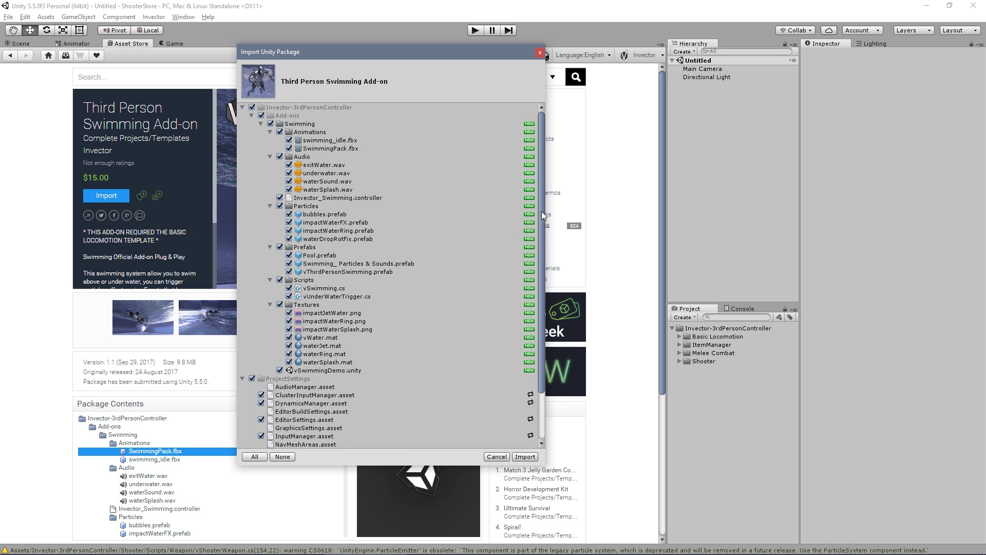
{"action": "left_click_drag", "start_coordinate": [541, 211], "coordinate": [544, 264]}
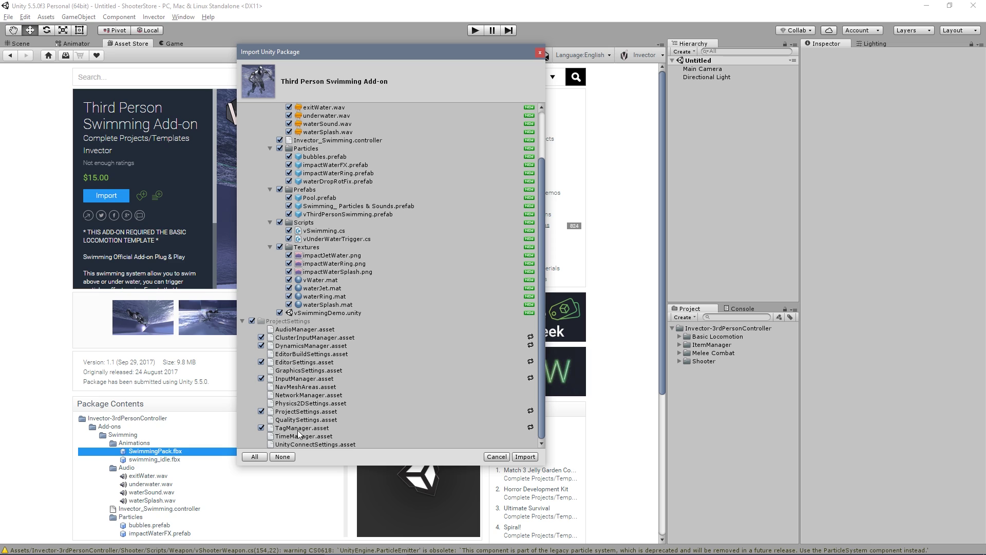
{"action": "left_click", "coordinate": [251, 320]}
{"action": "left_click", "coordinate": [243, 320]}
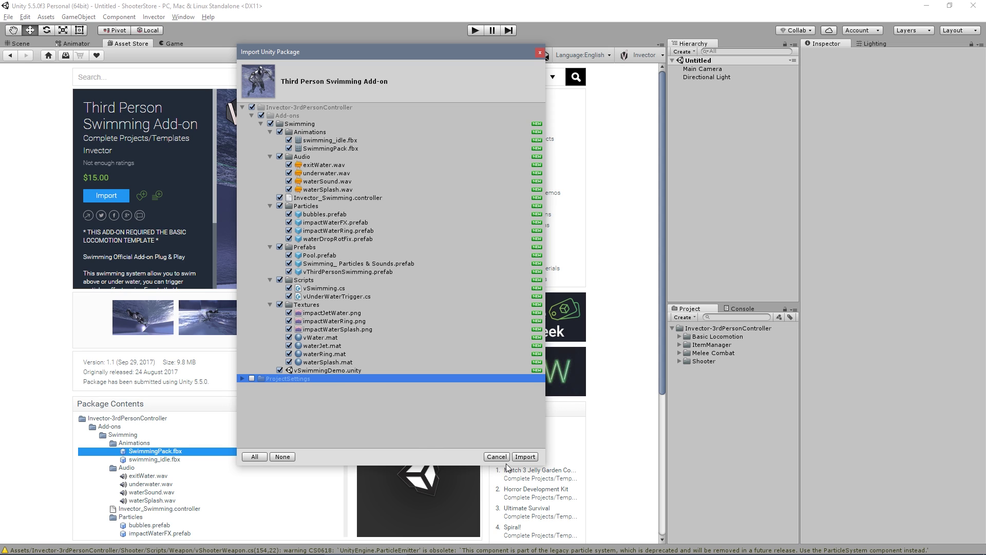
{"action": "left_click", "coordinate": [523, 457]}
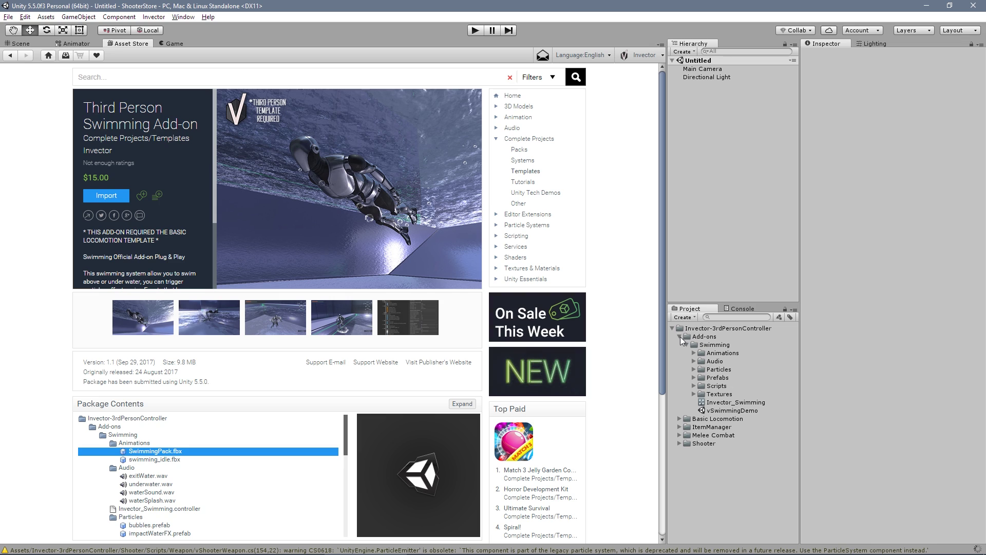
Step: Open the vSwimmingDemo scene from the Add-ons Swimming folder and display it in the Scene view
{"action": "left_click", "coordinate": [679, 337]}
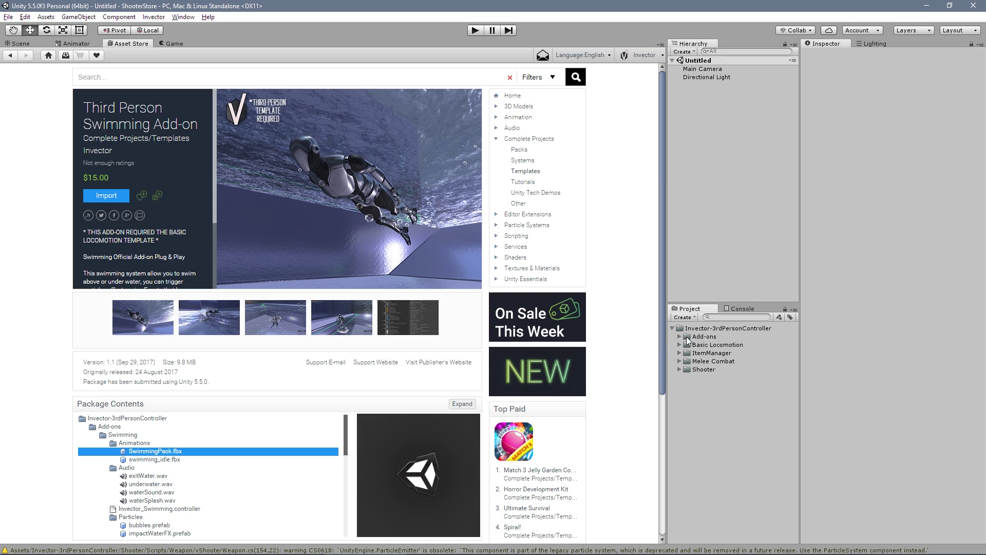
{"action": "left_click", "coordinate": [679, 337]}
{"action": "left_click", "coordinate": [687, 345]}
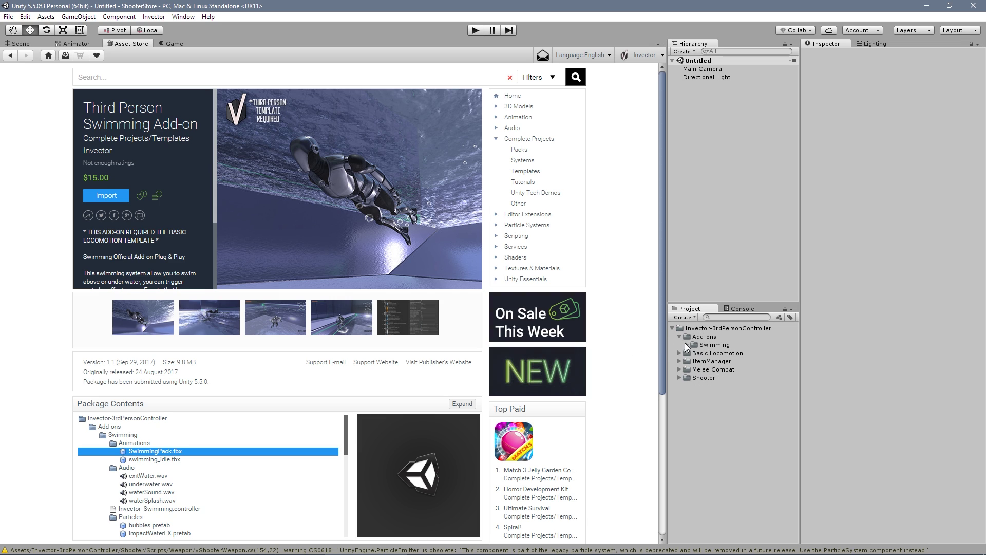
{"action": "left_click", "coordinate": [687, 344]}
{"action": "double_click", "coordinate": [711, 411]}
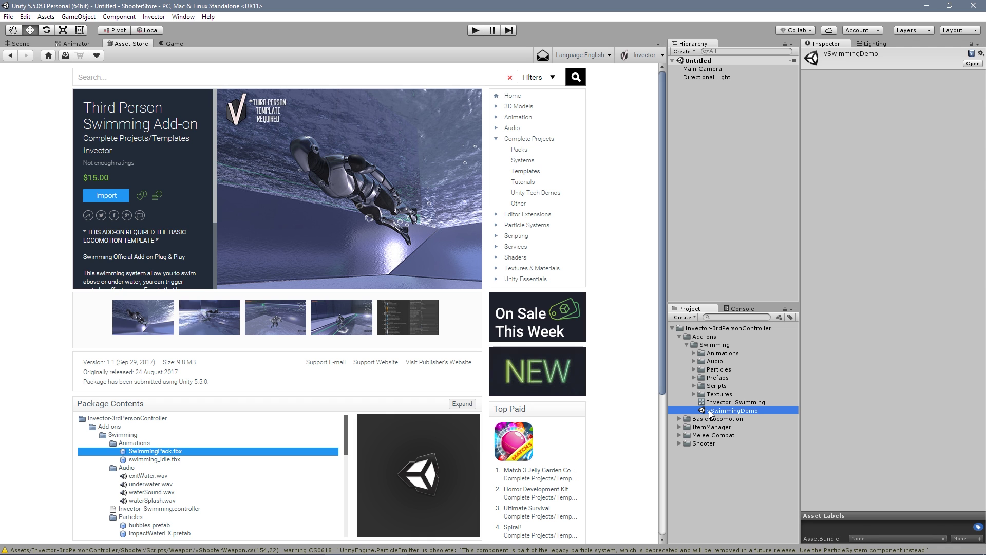
{"action": "left_click", "coordinate": [20, 44]}
{"action": "mouse_move", "coordinate": [433, 280]}
{"action": "right_mouse_down"}
{"action": "mouse_move", "coordinate": [438, 274]}
{"action": "mouse_move", "coordinate": [445, 294]}
{"action": "right_mouse_up"}
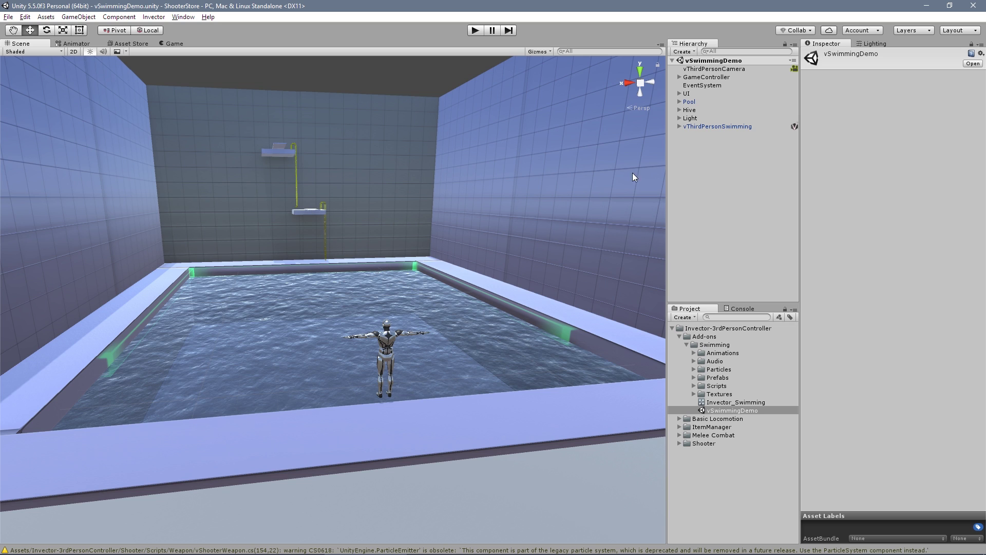
Step: Locate the source prefab of the vThirdPersonSwimming character in the project and reselect the character in the scene
{"action": "left_click", "coordinate": [721, 126]}
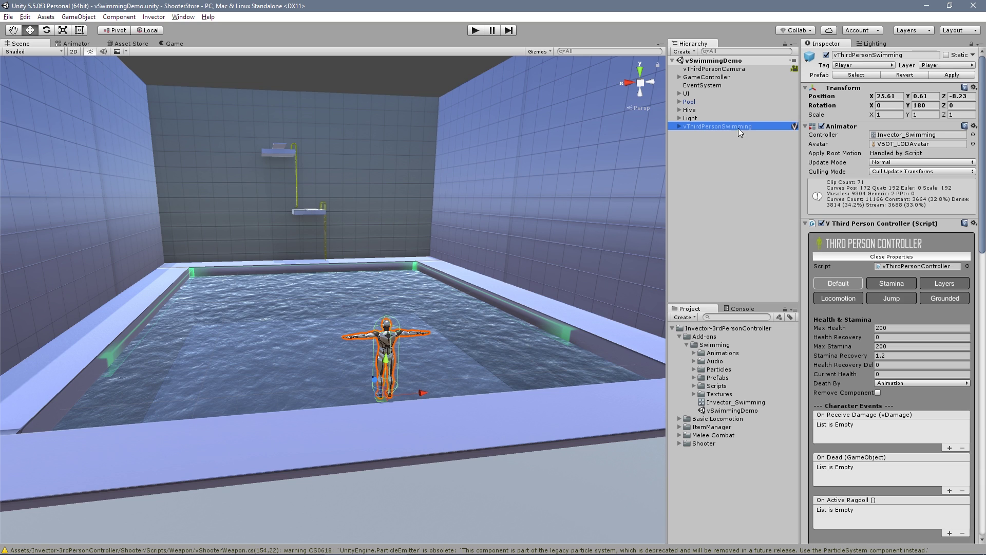
{"action": "left_click", "coordinate": [856, 75]}
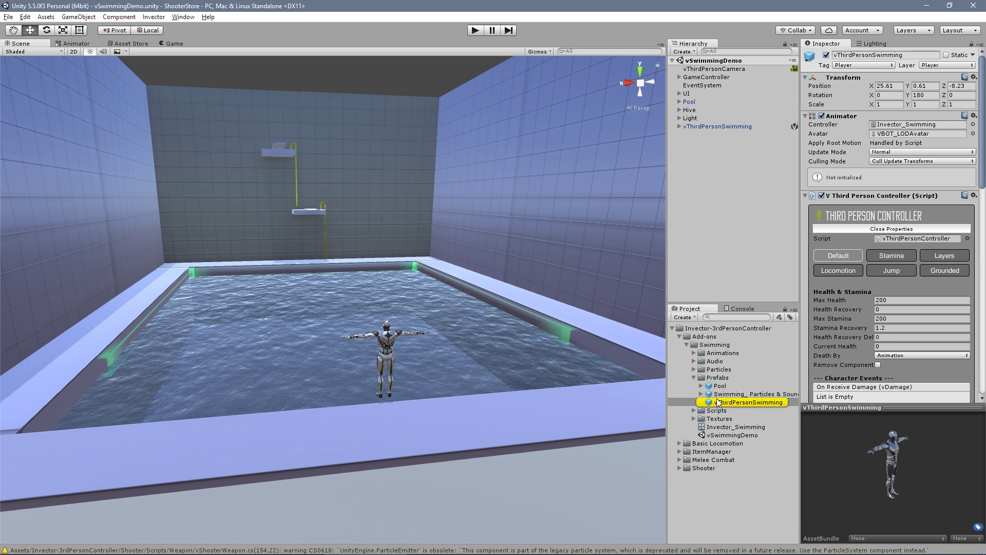
{"action": "left_click", "coordinate": [698, 126]}
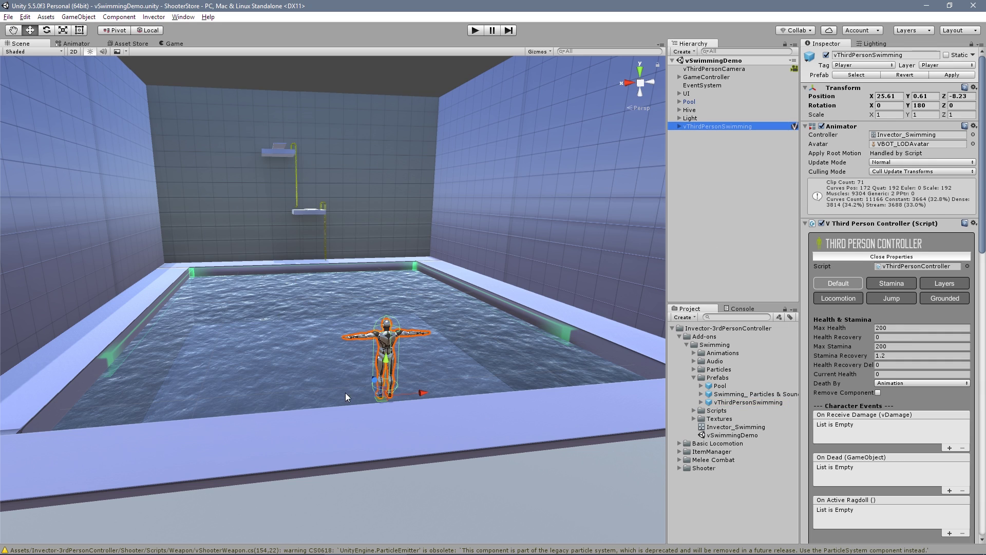
Step: Collapse the character's Third Person Controller and Ladder Action properties and expand the V Swimming script's properties for review
{"action": "scroll", "coordinate": [892, 180], "scroll_direction": "down", "scroll_amount": 3}
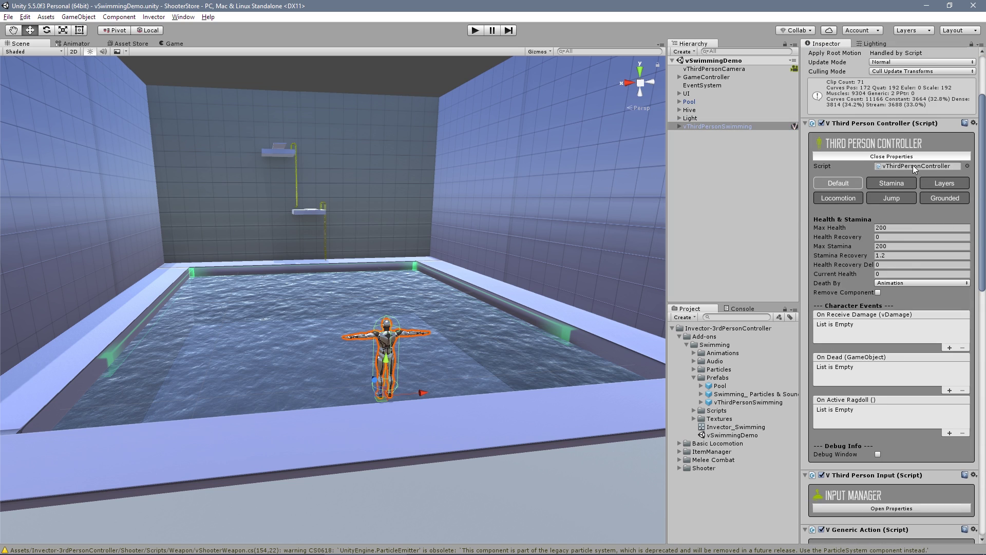
{"action": "left_click", "coordinate": [914, 157]}
{"action": "scroll", "coordinate": [840, 180], "scroll_direction": "down", "scroll_amount": 10}
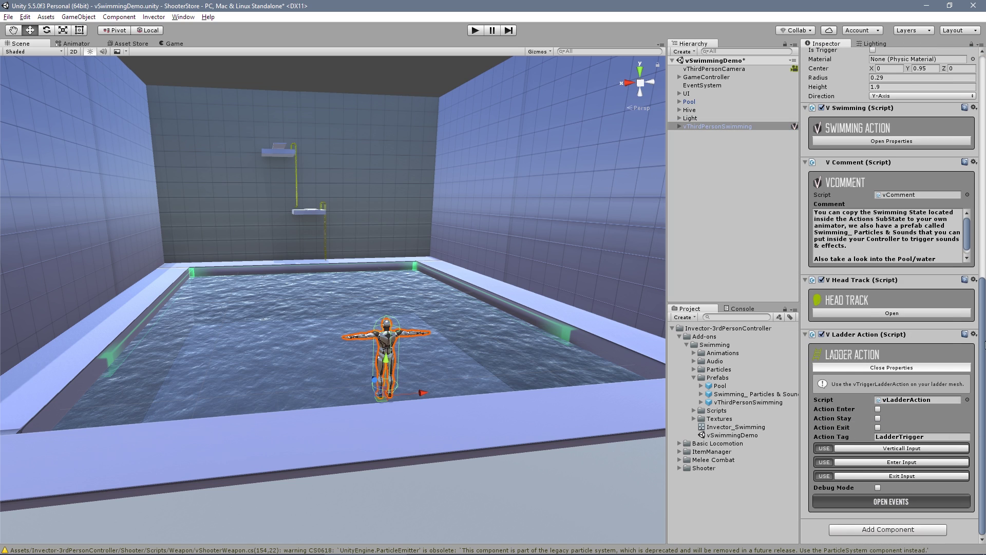
{"action": "left_click", "coordinate": [873, 367]}
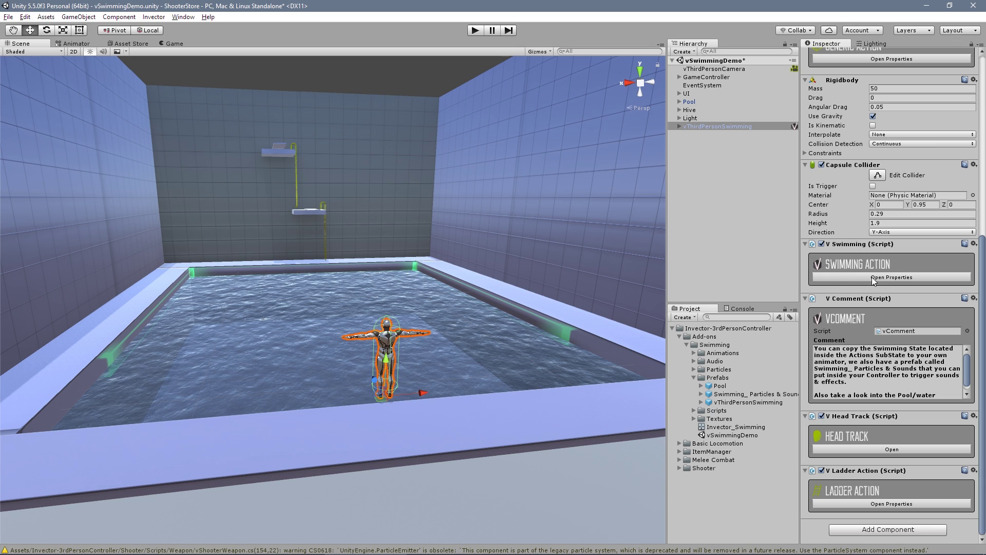
{"action": "left_click", "coordinate": [898, 278]}
{"action": "scroll", "coordinate": [983, 332], "scroll_direction": "down", "scroll_amount": 5}
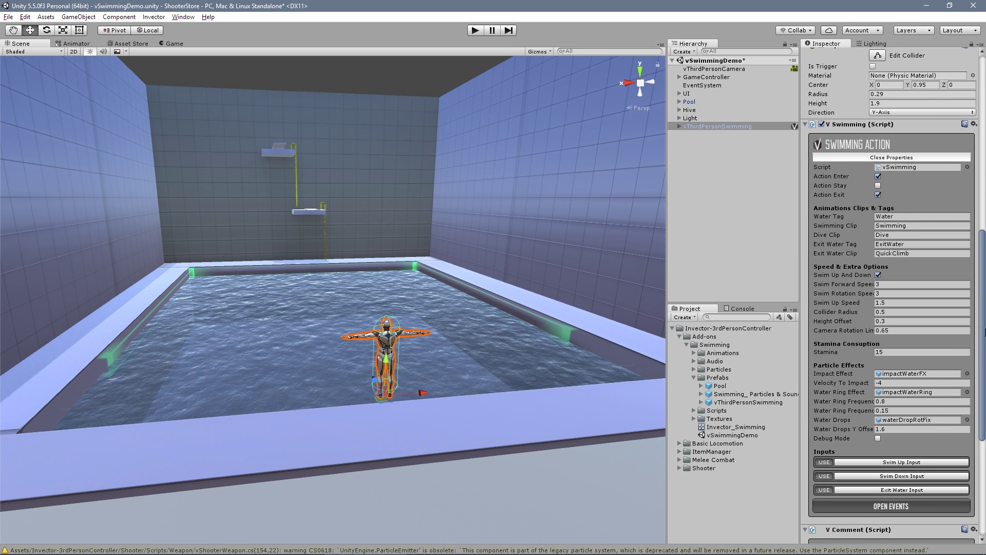
{"action": "scroll", "coordinate": [984, 332], "scroll_direction": "down", "scroll_amount": 1}
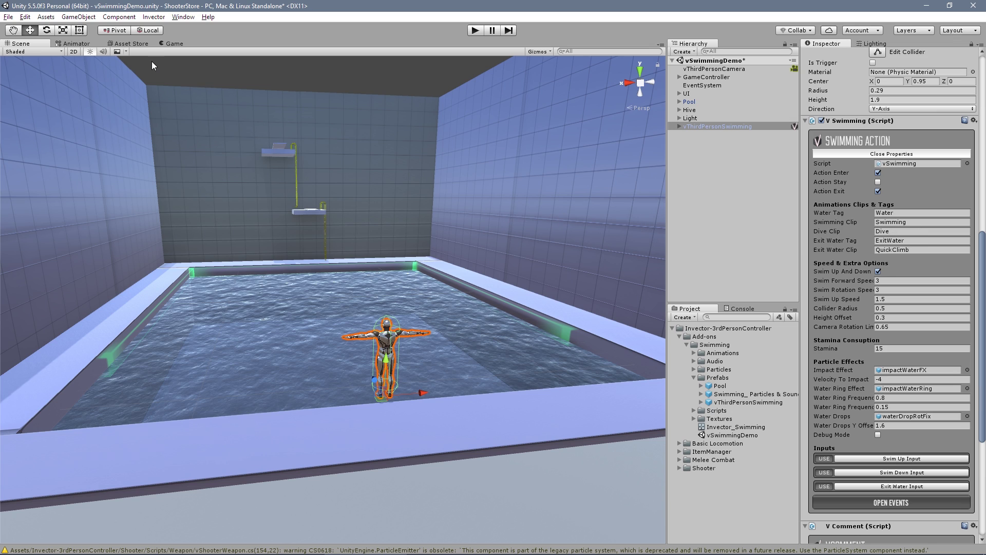
Step: Open the Actions sub-state machine in the Animator and inspect the copy option of its Swimming state
{"action": "left_click", "coordinate": [76, 44]}
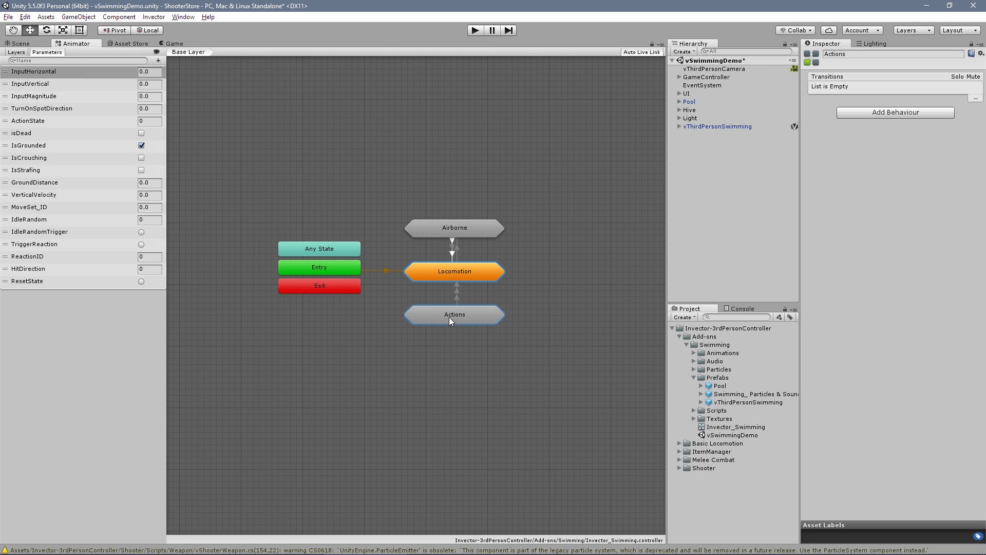
{"action": "double_click", "coordinate": [448, 314]}
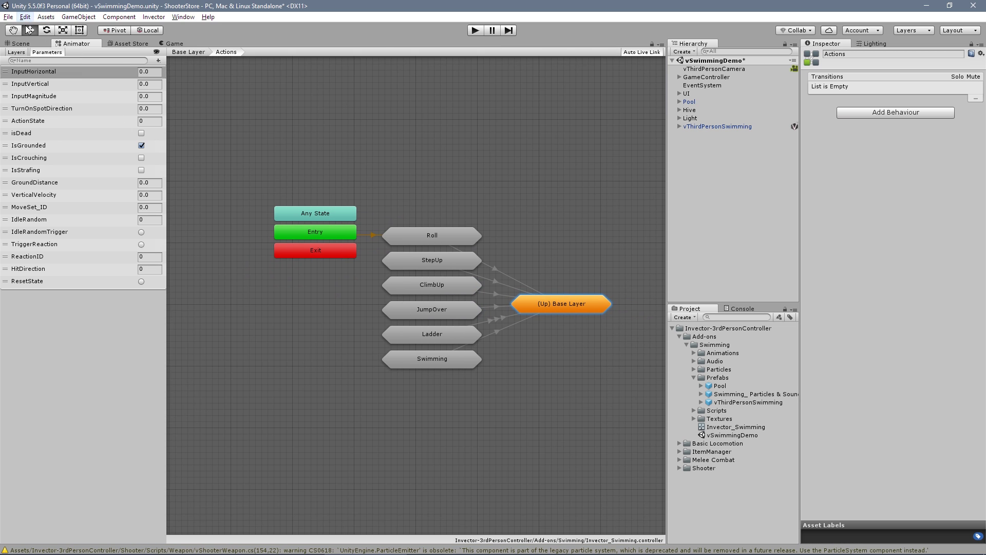
{"action": "left_click", "coordinate": [443, 362]}
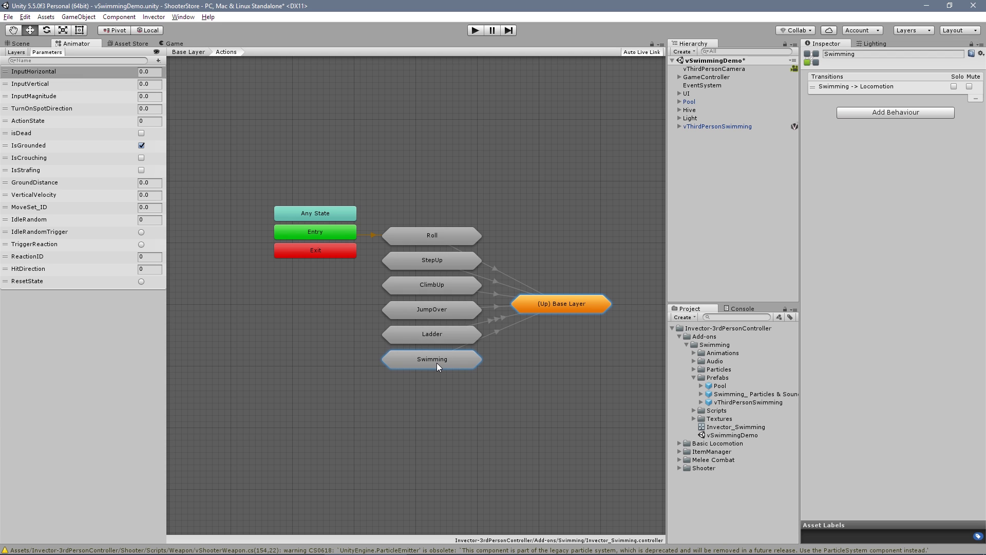
{"action": "right_click", "coordinate": [437, 362]}
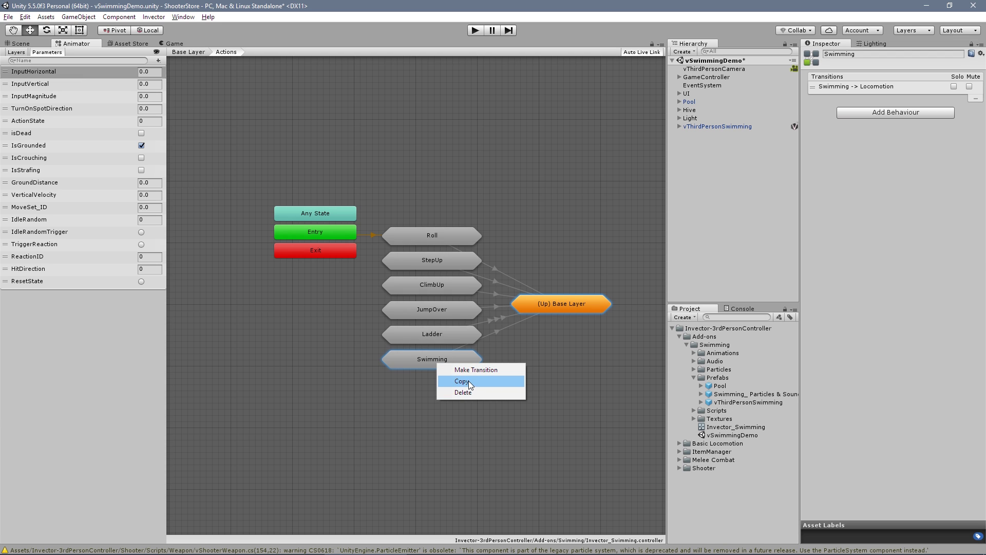
{"action": "left_click", "coordinate": [380, 377]}
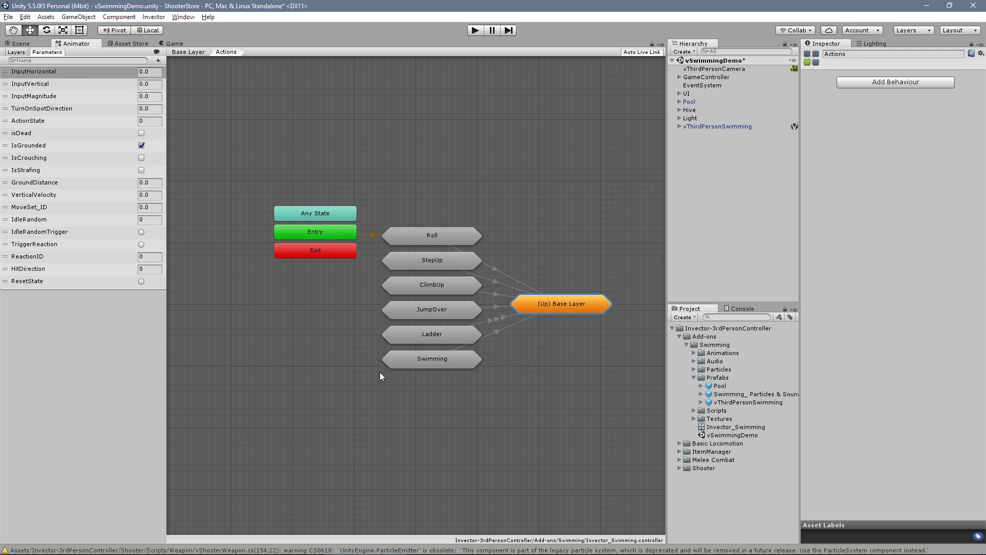
Step: Return to the Scene view with vThirdPersonSwimming selected and review its V Swimming script settings
{"action": "left_click", "coordinate": [740, 128]}
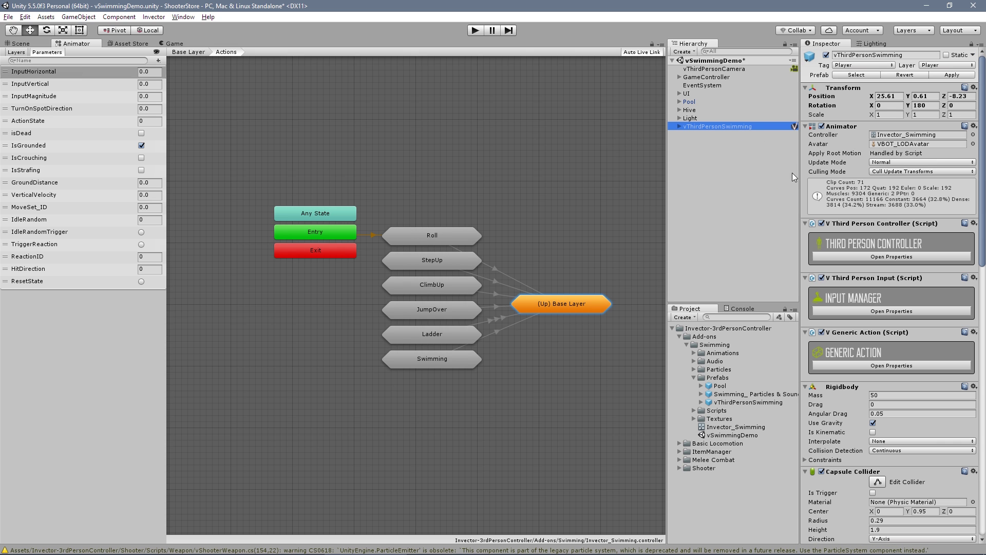
{"action": "left_click", "coordinate": [43, 46]}
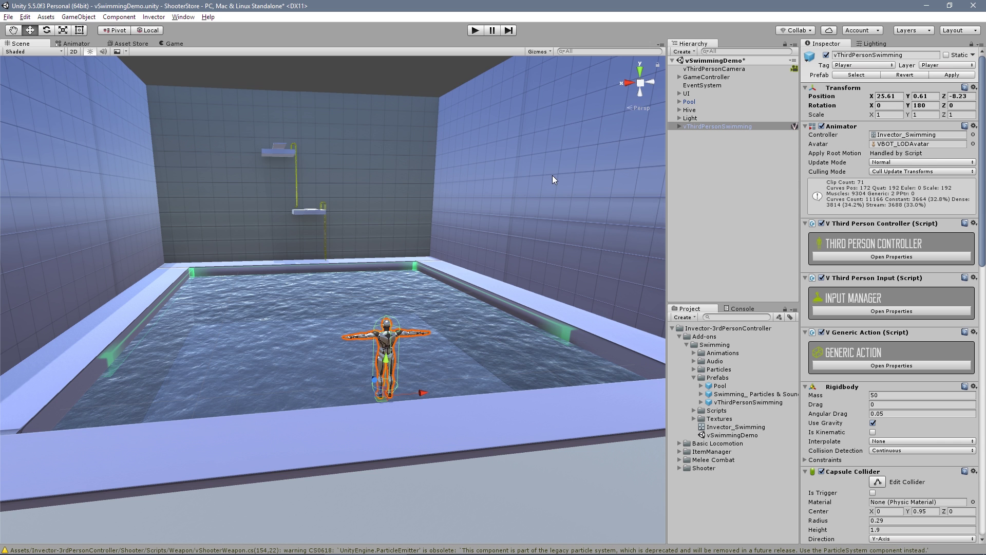
{"action": "scroll", "coordinate": [834, 339], "scroll_direction": "down", "scroll_amount": 10}
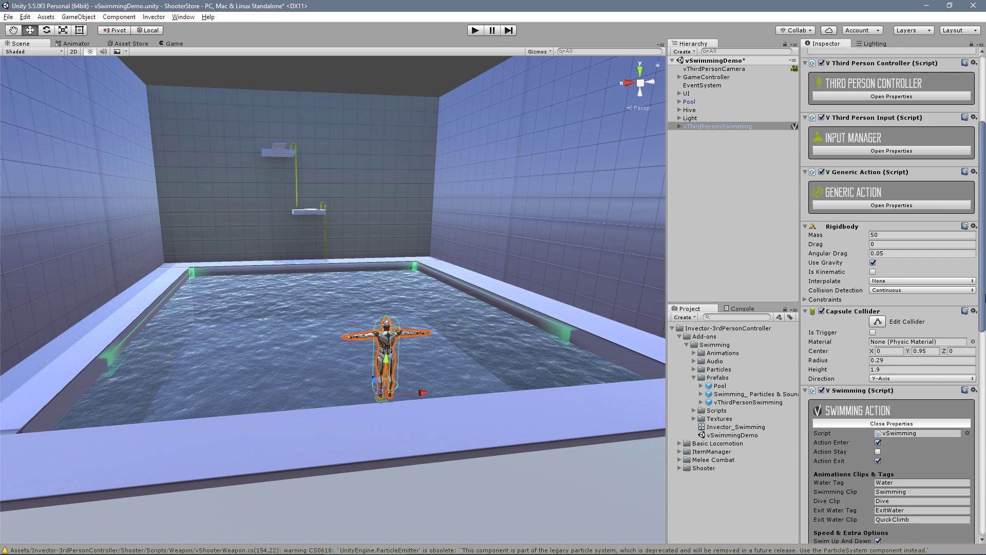
{"action": "scroll", "coordinate": [891, 293], "scroll_direction": "down", "scroll_amount": 3}
{"action": "scroll", "coordinate": [890, 292], "scroll_direction": "down", "scroll_amount": 4}
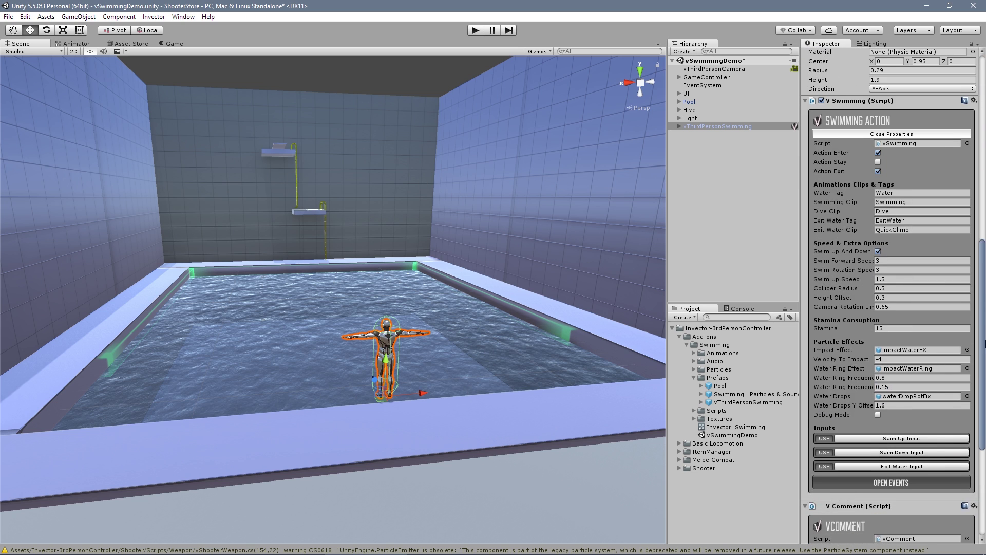
{"action": "scroll", "coordinate": [891, 293], "scroll_direction": "up", "scroll_amount": 2}
Step: Expand the Pool object and select its first water child to read the setup comment
{"action": "left_click", "coordinate": [689, 102]}
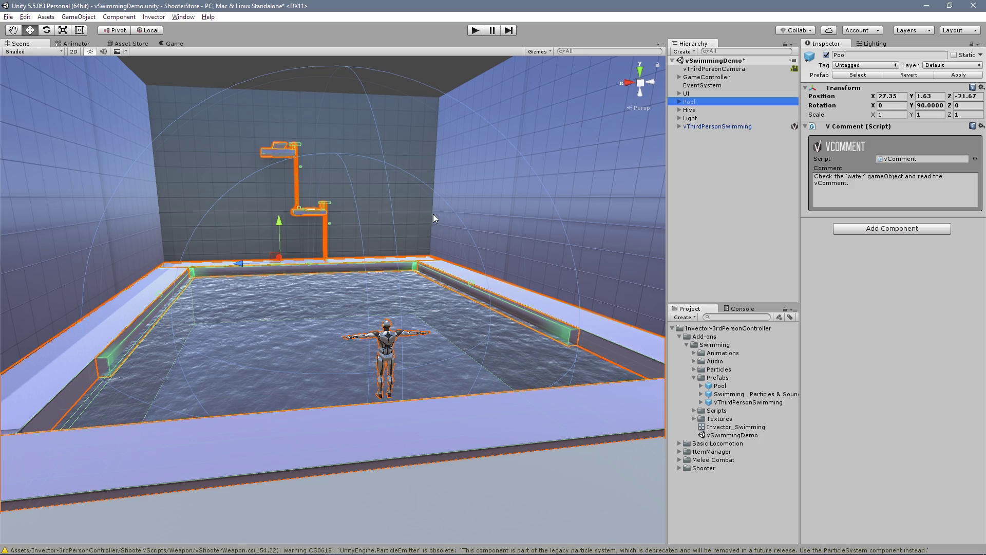
{"action": "left_click_drag", "start_coordinate": [434, 194], "coordinate": [451, 213], "text": "alt"}
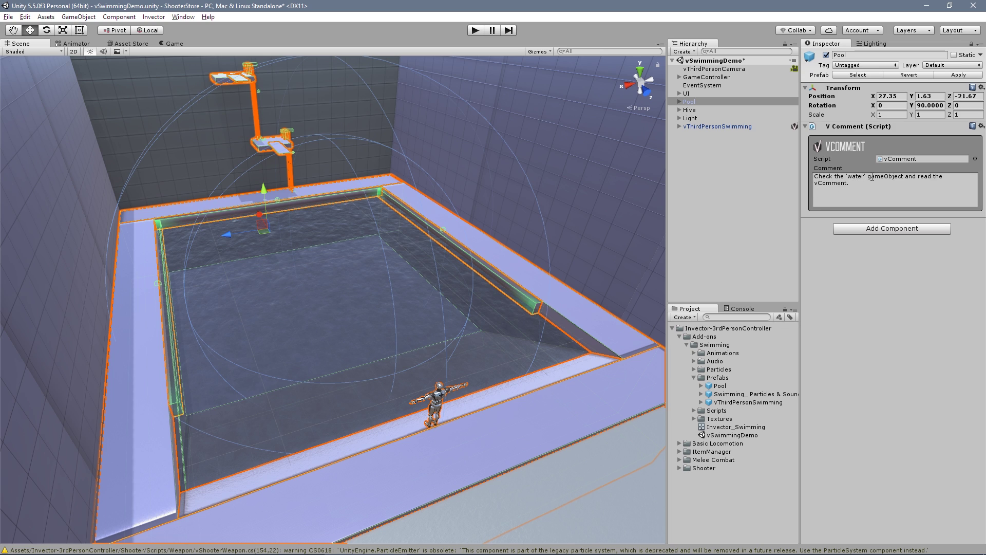
{"action": "left_click", "coordinate": [688, 101]}
{"action": "left_click", "coordinate": [679, 101]}
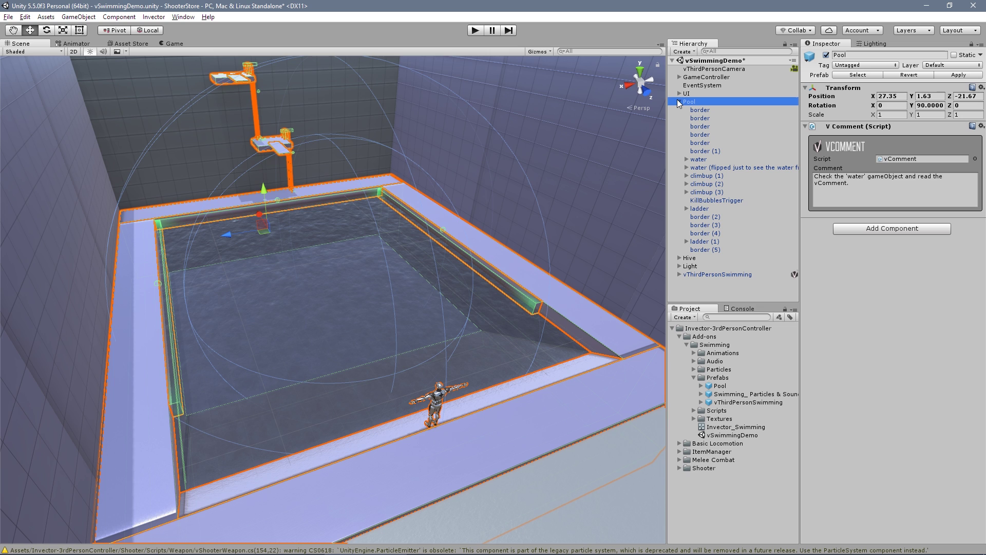
{"action": "left_click", "coordinate": [700, 159]}
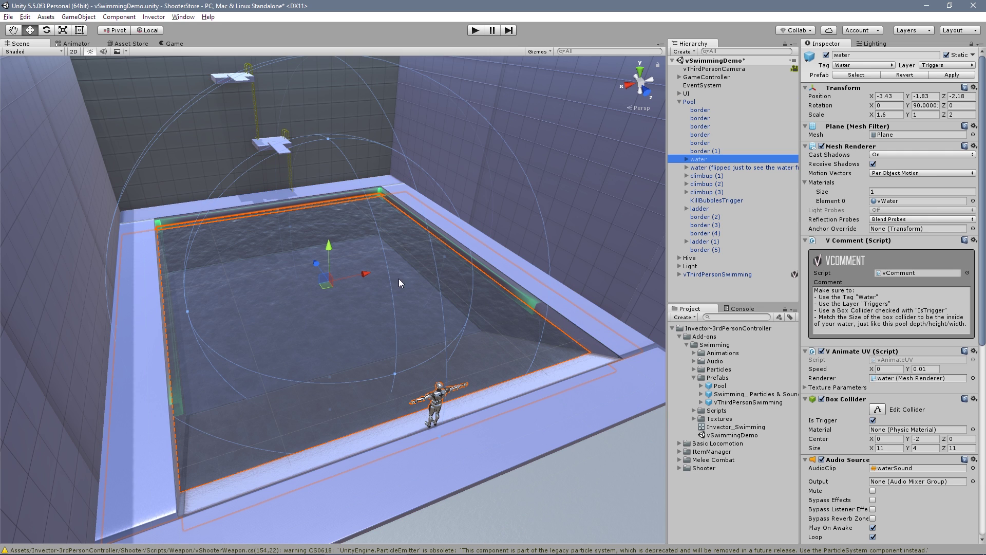
{"action": "mouse_move", "coordinate": [984, 191]}
{"action": "left_mouse_down"}
{"action": "mouse_move", "coordinate": [985, 226]}
{"action": "mouse_move", "coordinate": [984, 185]}
{"action": "left_mouse_up"}
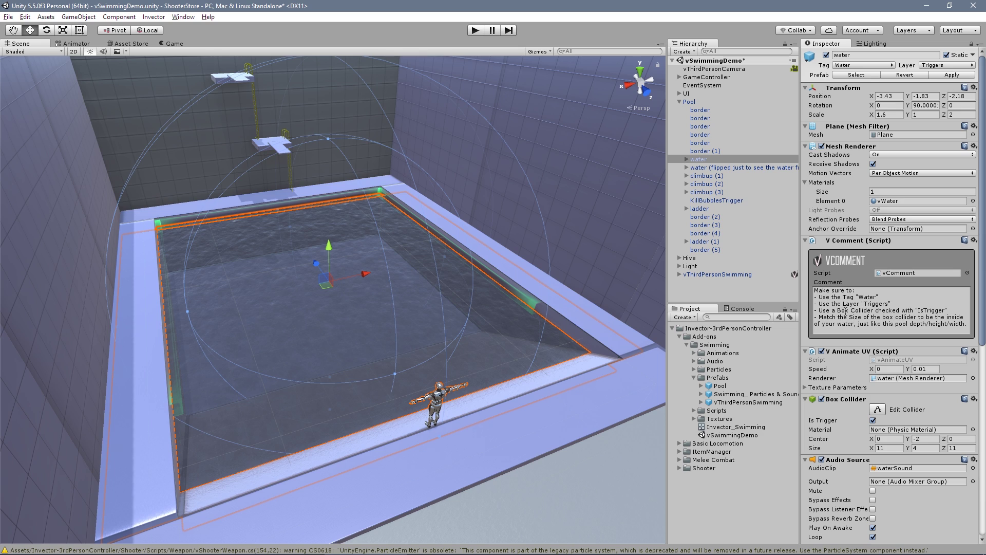
Step: Try toggling Is Trigger and resizing the water's Box Collider, and undo the size changes
{"action": "left_click", "coordinate": [874, 420]}
{"action": "left_click", "coordinate": [874, 421]}
{"action": "left_click_drag", "start_coordinate": [360, 303], "coordinate": [329, 262], "text": "alt"}
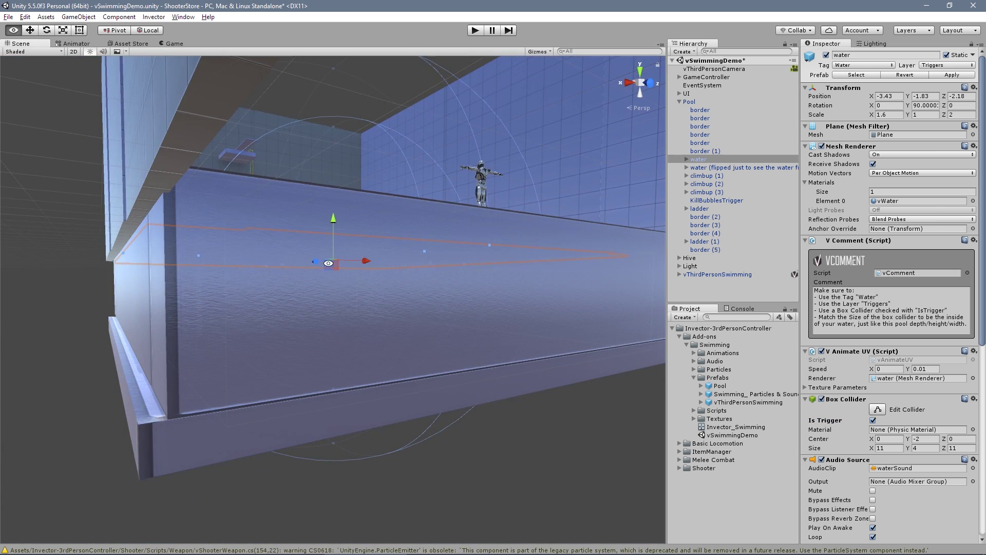
{"action": "left_click_drag", "start_coordinate": [263, 238], "coordinate": [464, 185], "text": "alt"}
{"action": "scroll", "coordinate": [517, 229], "scroll_direction": "down", "scroll_amount": 10}
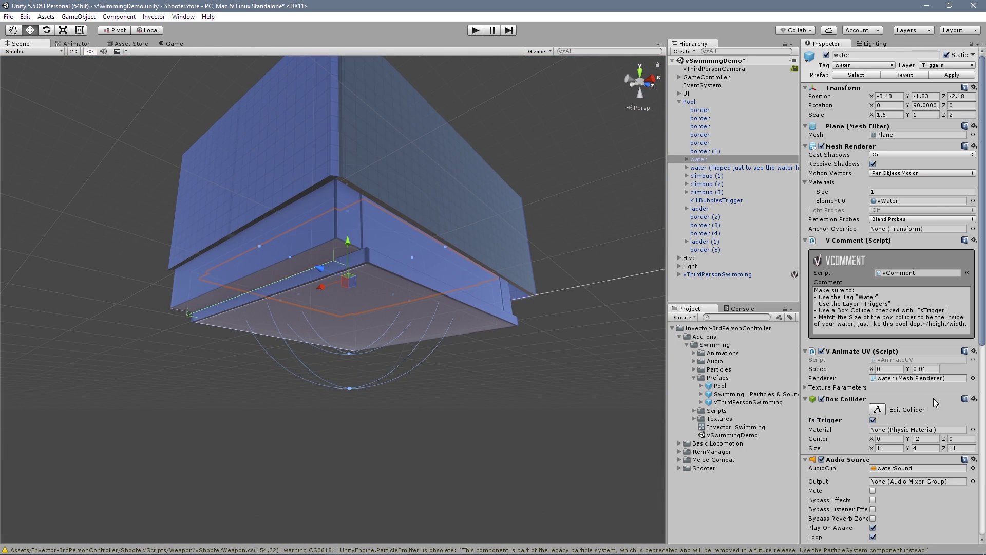
{"action": "left_click_drag", "start_coordinate": [908, 447], "coordinate": [13, 447]}
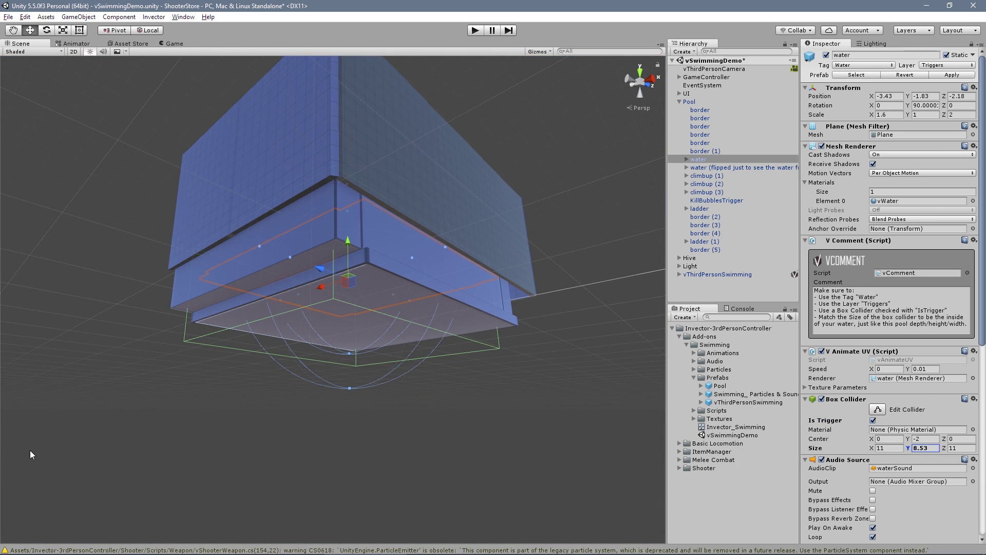
{"action": "key", "text": "ctrl+z"}
{"action": "left_click_drag", "start_coordinate": [872, 449], "coordinate": [968, 449]}
{"action": "key", "text": "ctrl+z"}
{"action": "key", "text": "ctrl+z"}
Step: Examine the water volume from inside the pool and from above the character
{"action": "left_click_drag", "start_coordinate": [443, 192], "coordinate": [345, 284], "text": "alt"}
{"action": "scroll", "coordinate": [452, 231], "scroll_direction": "up", "scroll_amount": 10}
{"action": "right_click_drag", "start_coordinate": [345, 285], "coordinate": [337, 240], "text": "alt"}
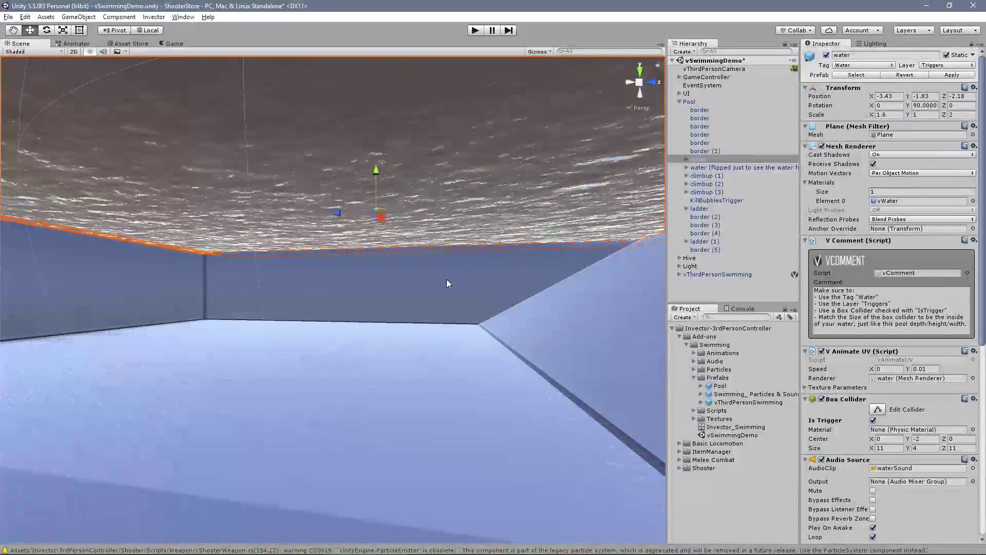
{"action": "left_click_drag", "start_coordinate": [445, 279], "coordinate": [496, 291], "text": "alt"}
{"action": "scroll", "coordinate": [496, 292], "scroll_direction": "down", "scroll_amount": 3}
{"action": "scroll", "coordinate": [496, 291], "scroll_direction": "up", "scroll_amount": 2}
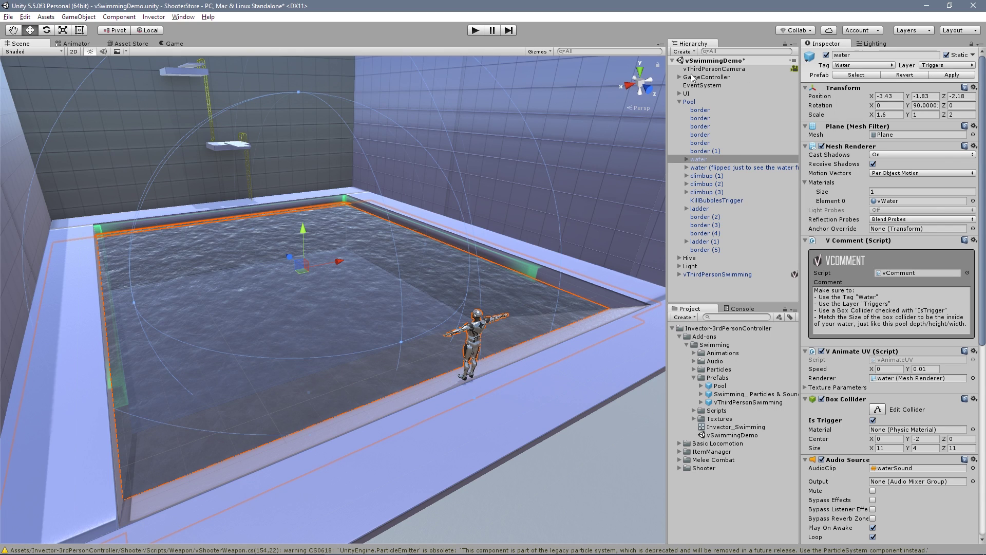
Step: Run the scene in play mode and walk the character around in the pool's shallow water
{"action": "left_click", "coordinate": [675, 101]}
{"action": "left_click", "coordinate": [475, 30]}
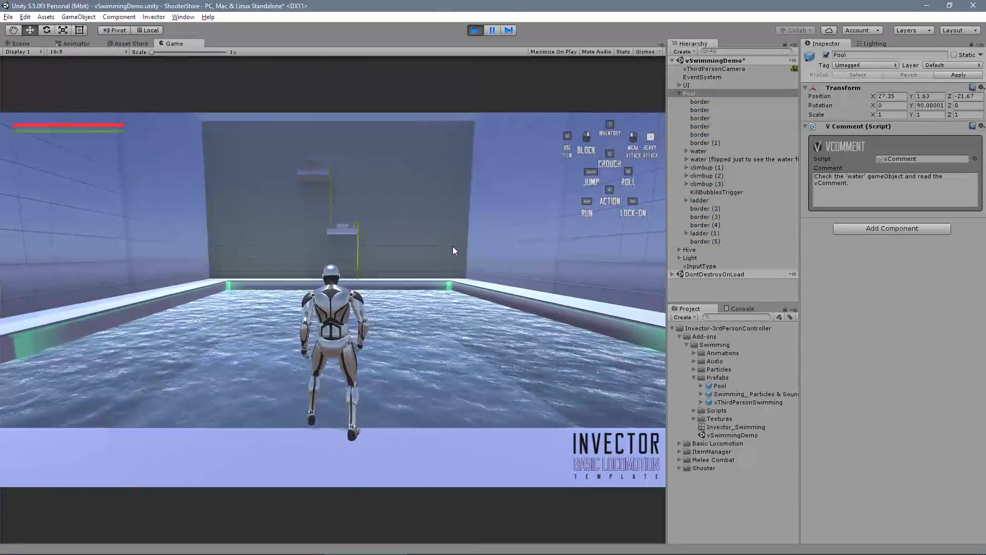
{"action": "key", "text": "w"}
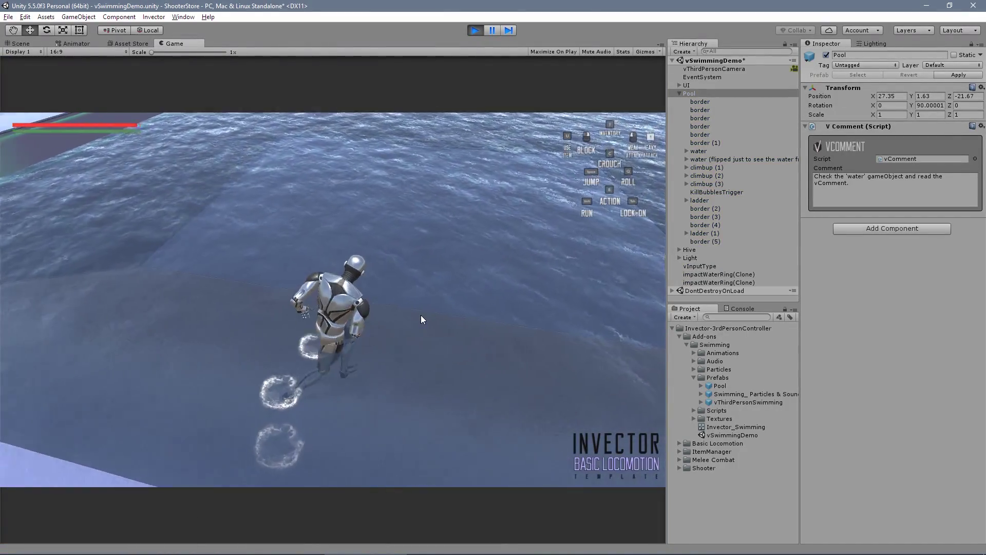
{"action": "key", "text": "d"}
{"action": "key", "text": "s"}
{"action": "key", "text": "d"}
{"action": "key", "text": "a"}
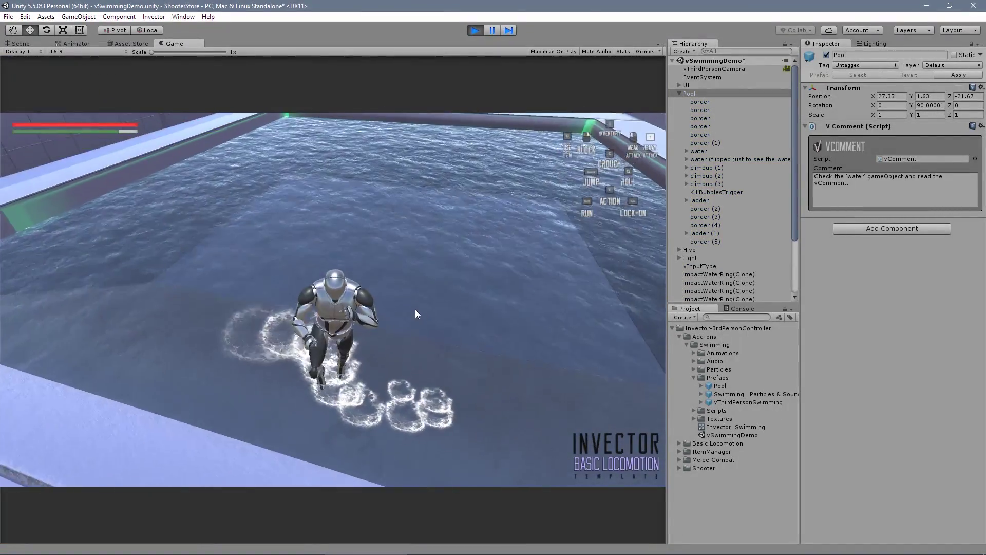
Step: Test jumping in the shallows, entering deep water and swimming across the pool to its edge
{"action": "key", "text": "space"}
{"action": "key", "text": "space"}
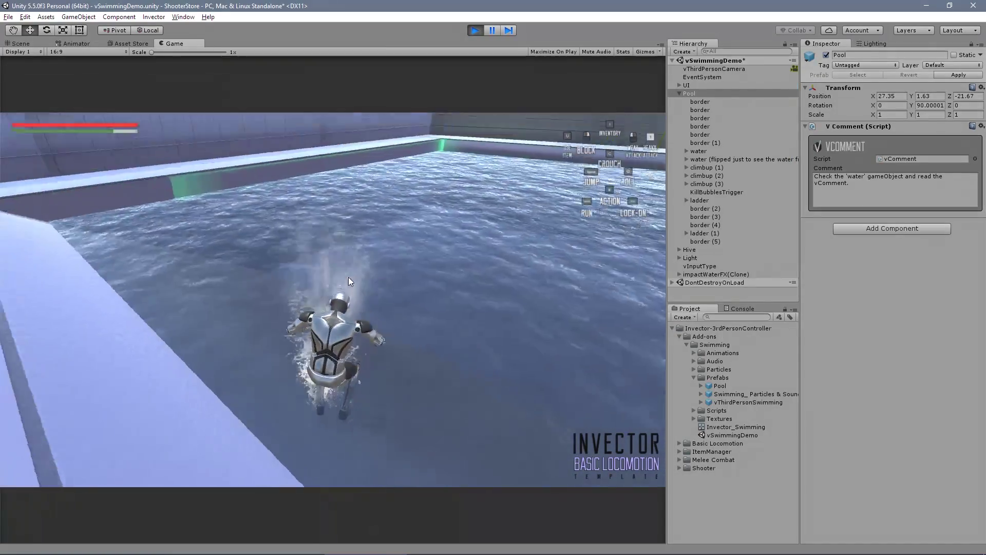
{"action": "key", "text": "w"}
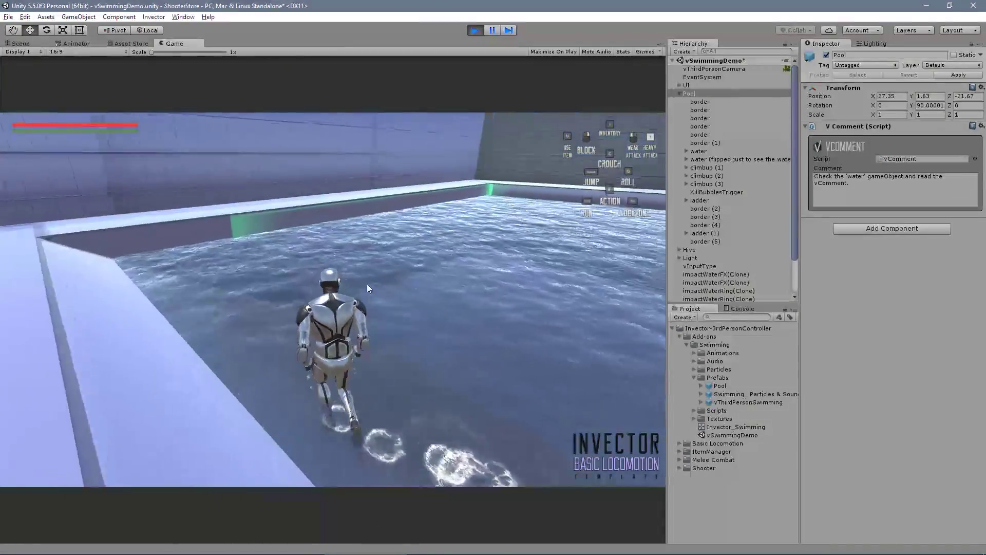
{"action": "key", "text": "space"}
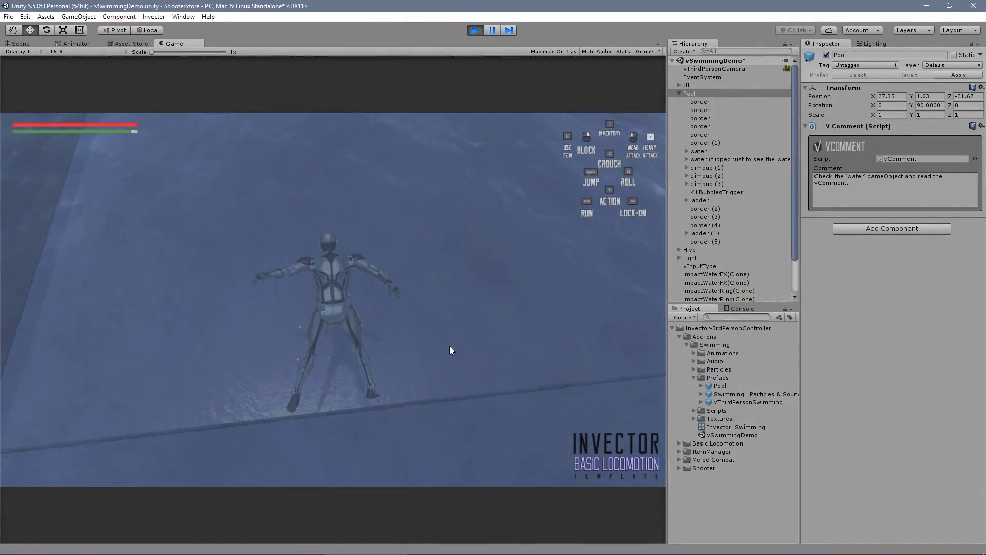
{"action": "key", "text": "w"}
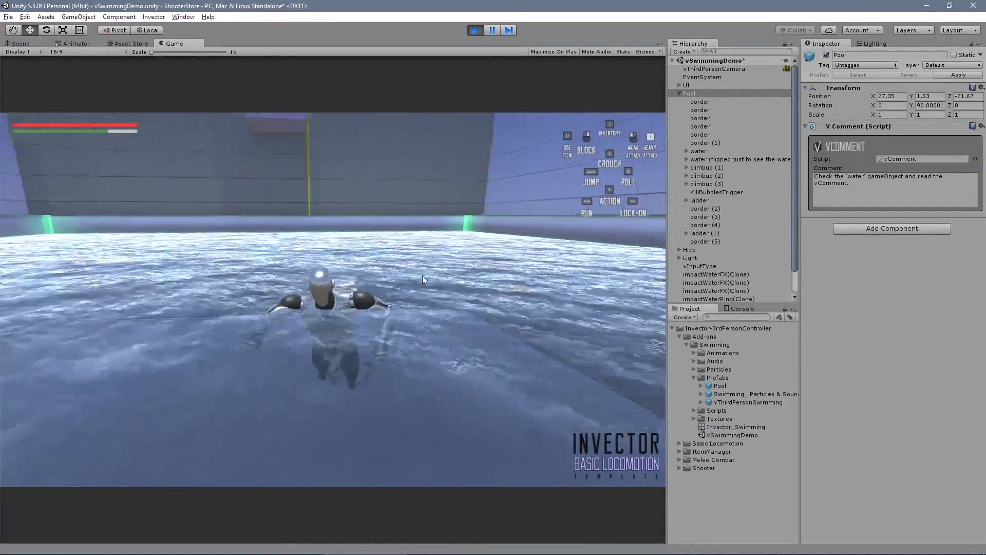
{"action": "key", "text": "w"}
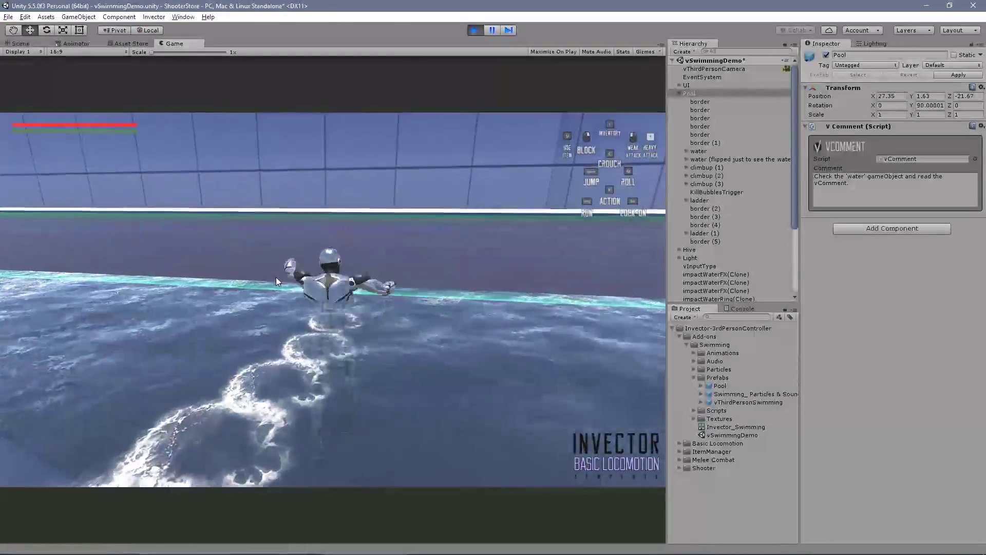
Step: Test climbing out at the pool edge and sprinting beside the water, and stop play mode
{"action": "key", "text": "e"}
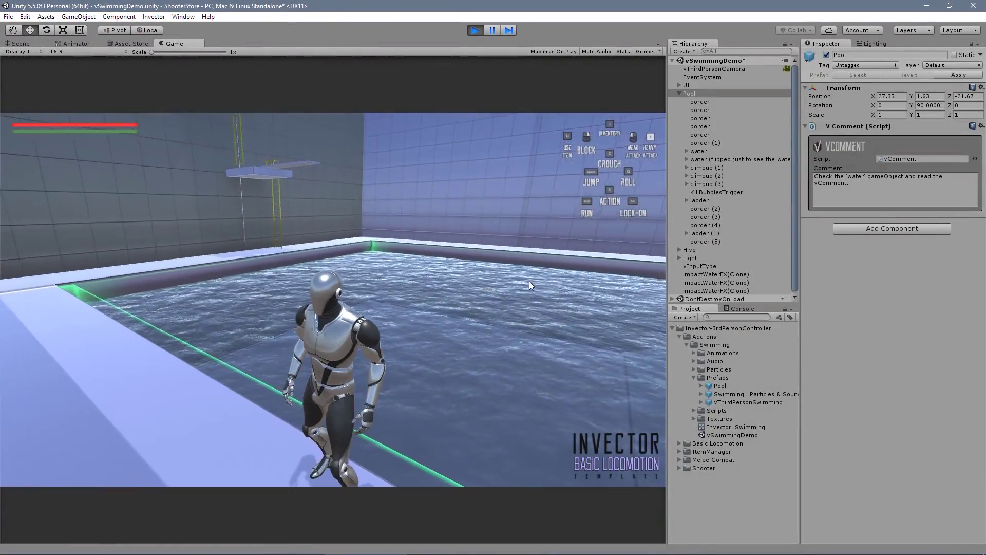
{"action": "key", "text": "shift+d"}
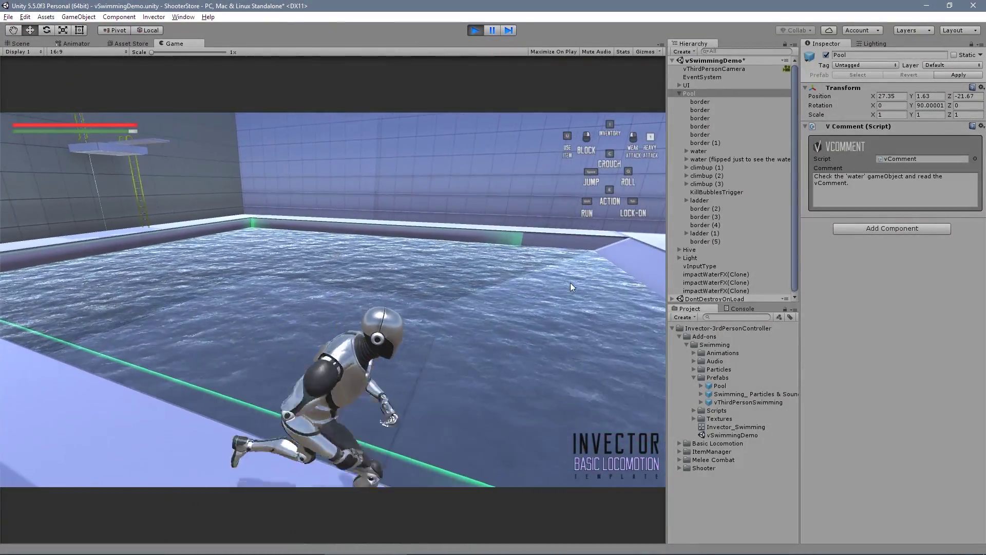
{"action": "key", "text": "w"}
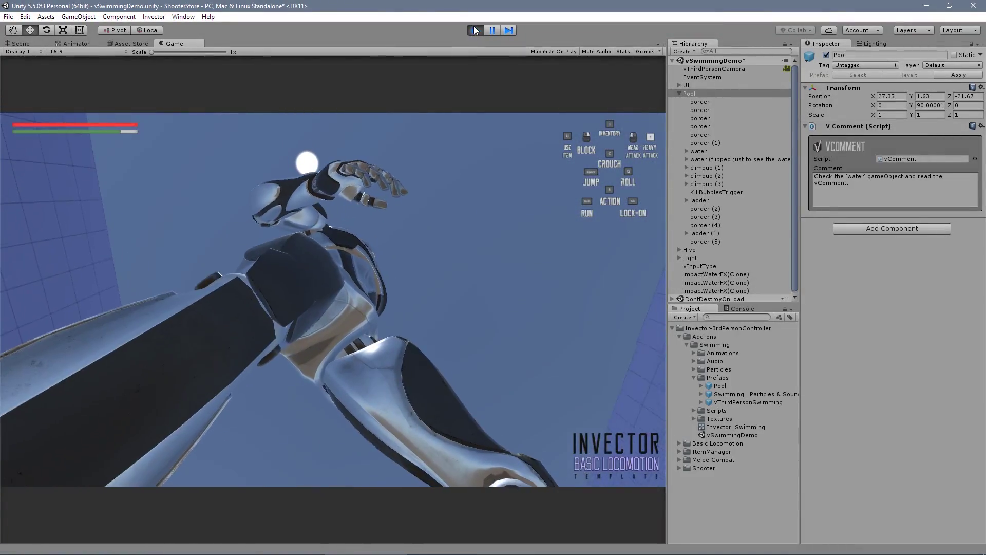
{"action": "left_click", "coordinate": [475, 30]}
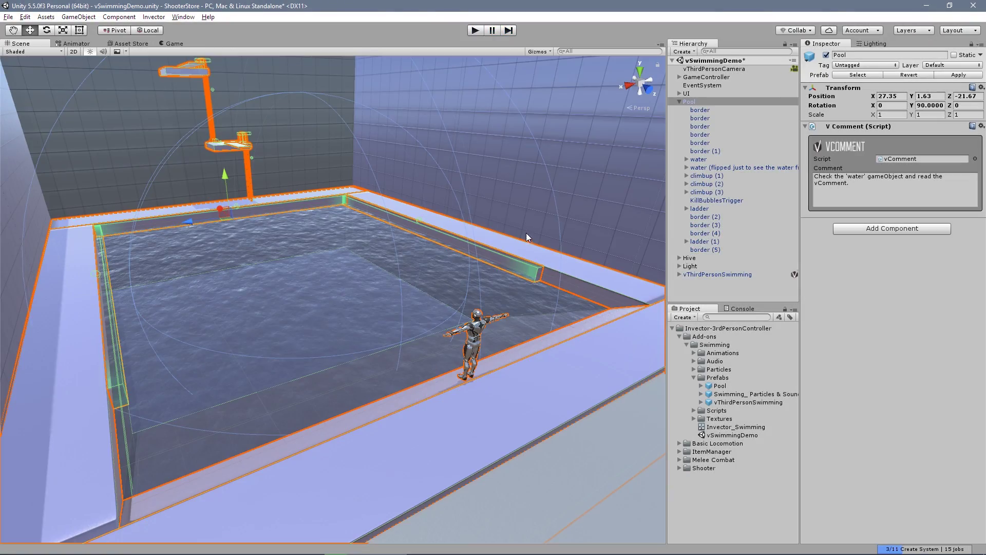
Step: Collapse the Pool object, select vThirdPersonSwimming and open the events of its V Swimming script
{"action": "left_click", "coordinate": [678, 101]}
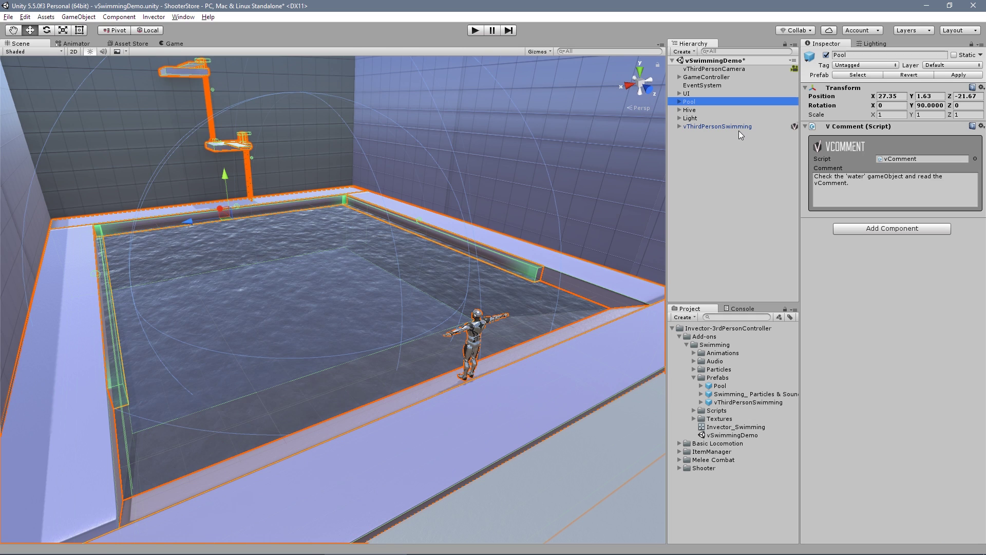
{"action": "left_click", "coordinate": [739, 128]}
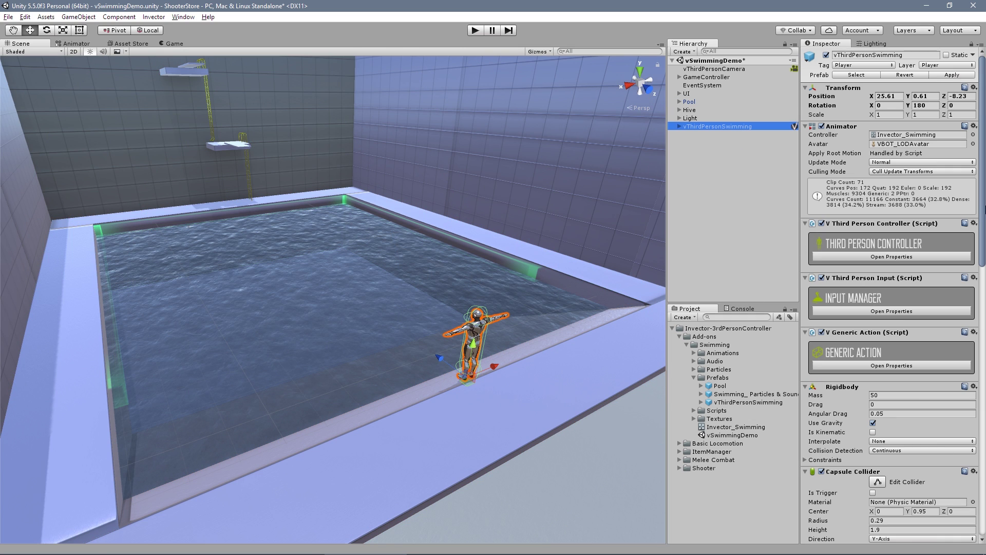
{"action": "left_click_drag", "start_coordinate": [983, 225], "coordinate": [981, 404]}
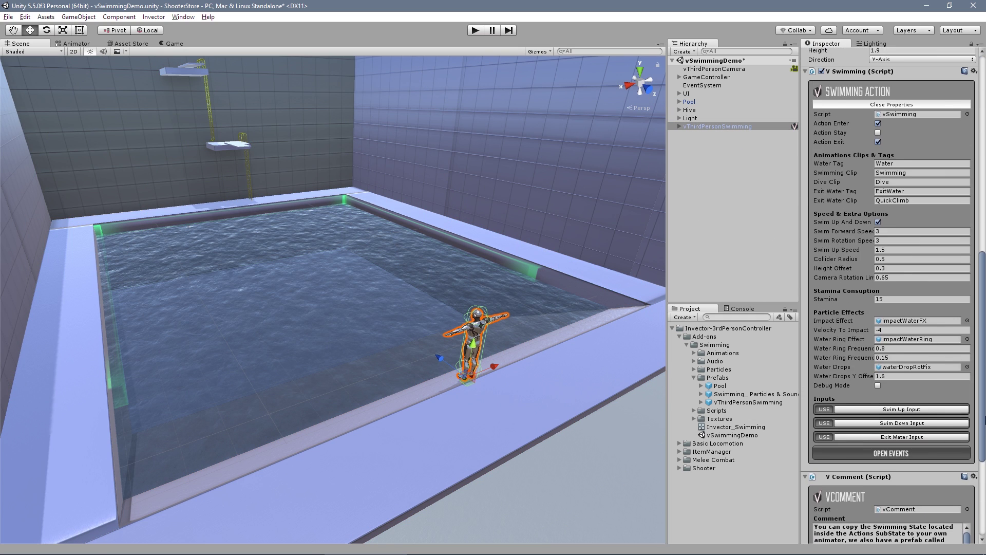
{"action": "scroll", "coordinate": [924, 380], "scroll_direction": "down", "scroll_amount": 5}
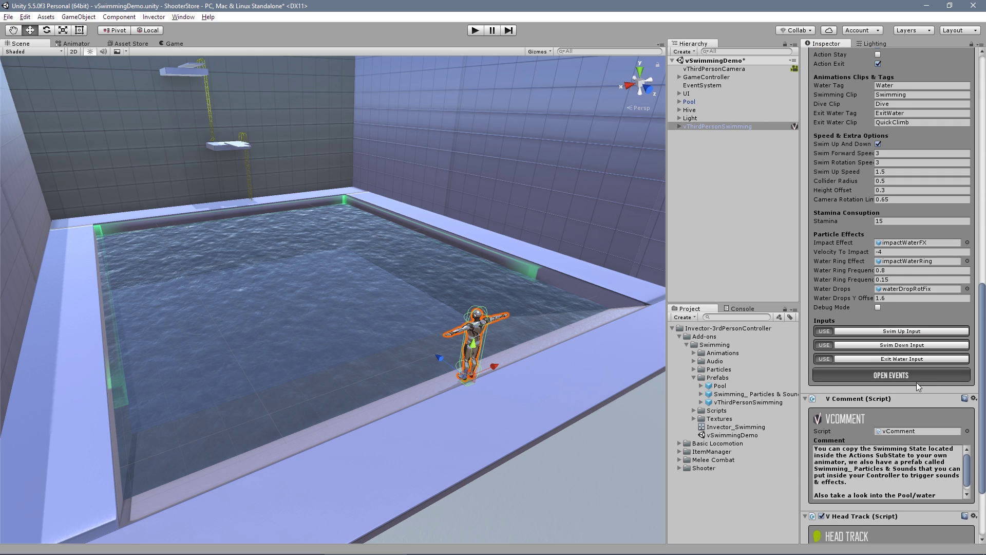
{"action": "left_click", "coordinate": [917, 380]}
{"action": "scroll", "coordinate": [984, 353], "scroll_direction": "down", "scroll_amount": 5}
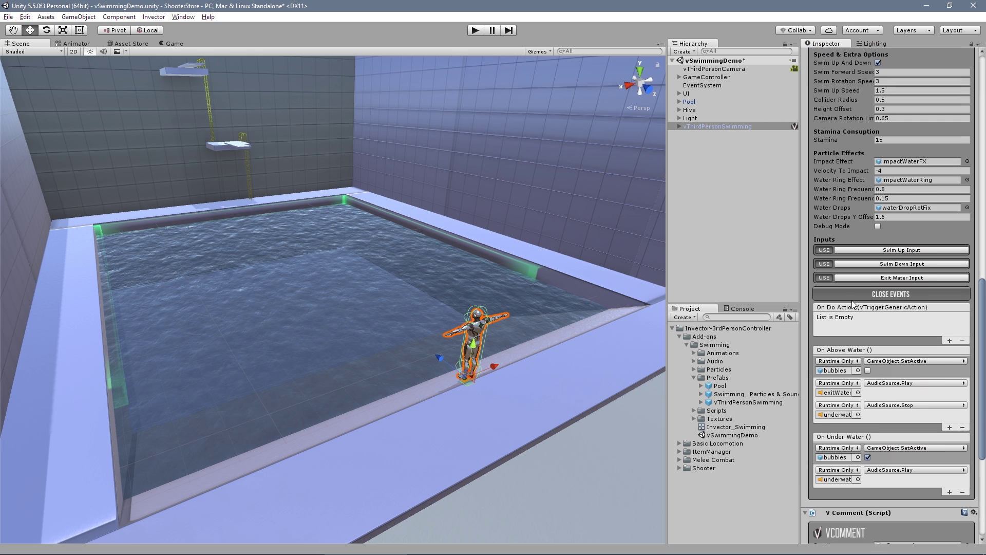
Step: Expand vThirdPersonSwimming and locate the bubbles object referenced by the On Above Water event
{"action": "left_click", "coordinate": [679, 126]}
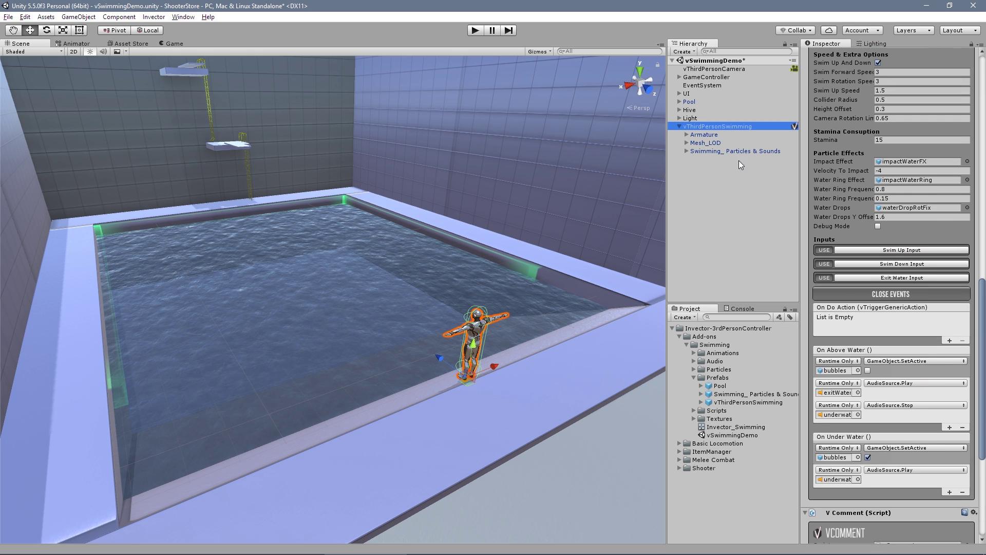
{"action": "left_click", "coordinate": [842, 371]}
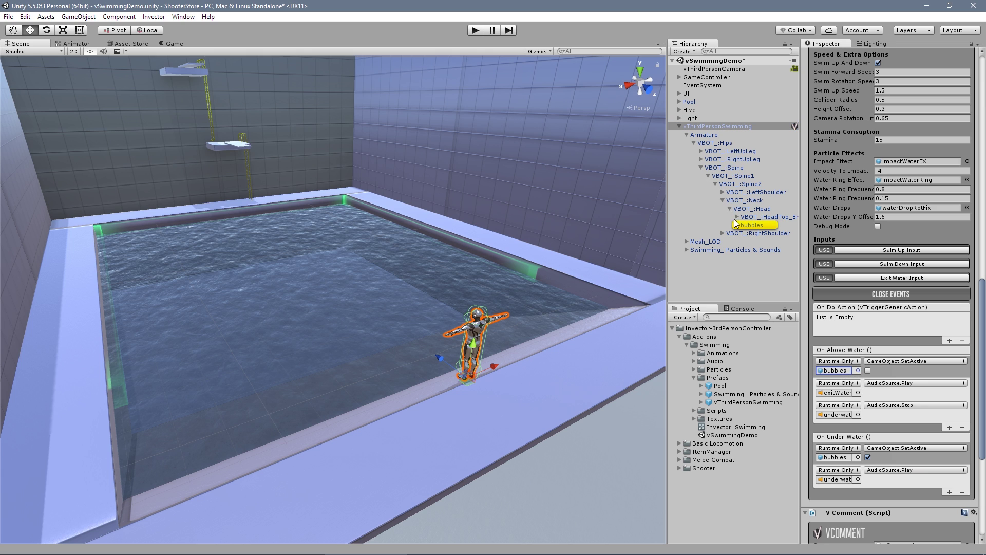
{"action": "left_click", "coordinate": [755, 225]}
{"action": "left_click", "coordinate": [764, 217]}
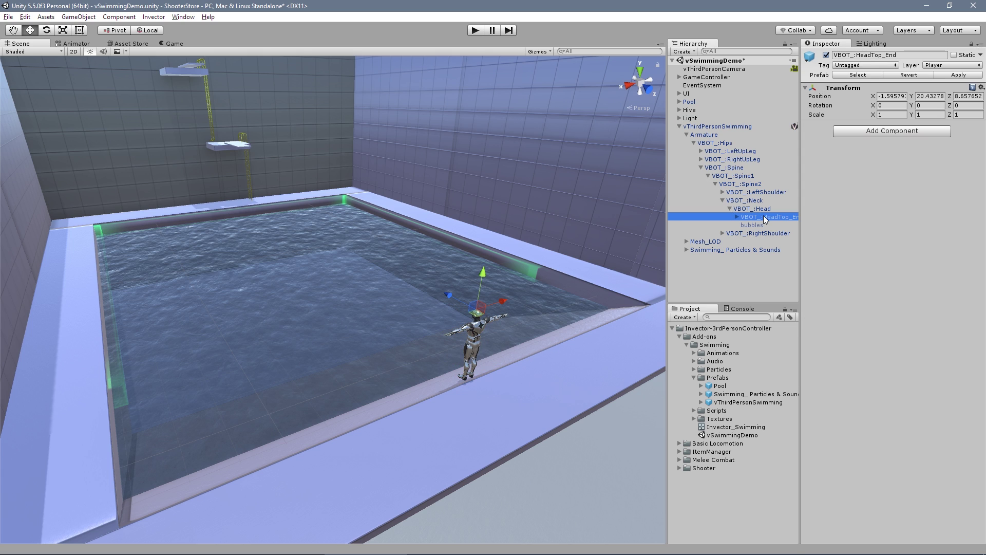
Step: Locate the exitWaterFX sound used by the swimming events and read the comment on its parent, Swimming_ Particles & Sounds
{"action": "left_click", "coordinate": [699, 127]}
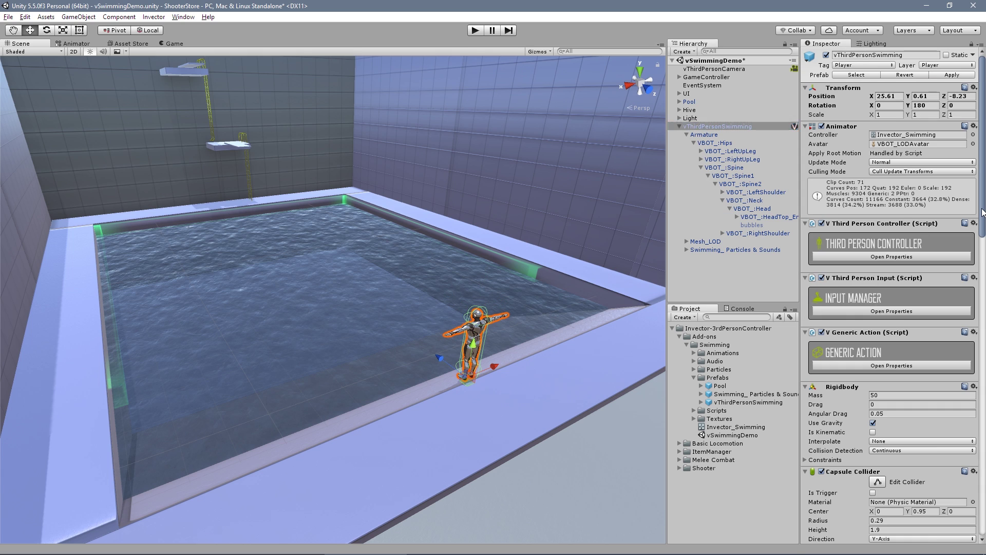
{"action": "scroll", "coordinate": [894, 359], "scroll_direction": "down", "scroll_amount": 10}
{"action": "scroll", "coordinate": [898, 416], "scroll_direction": "down", "scroll_amount": 4}
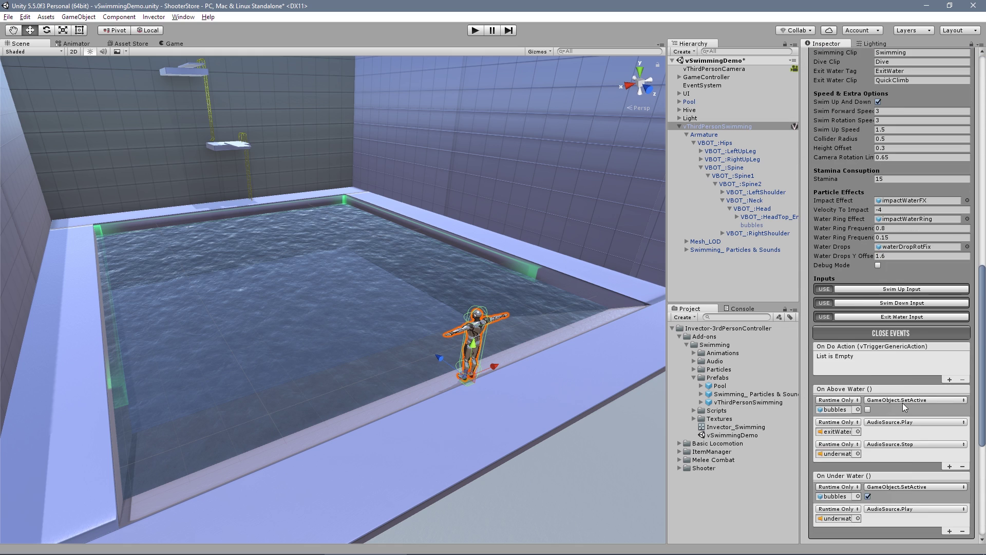
{"action": "left_click", "coordinate": [838, 432]}
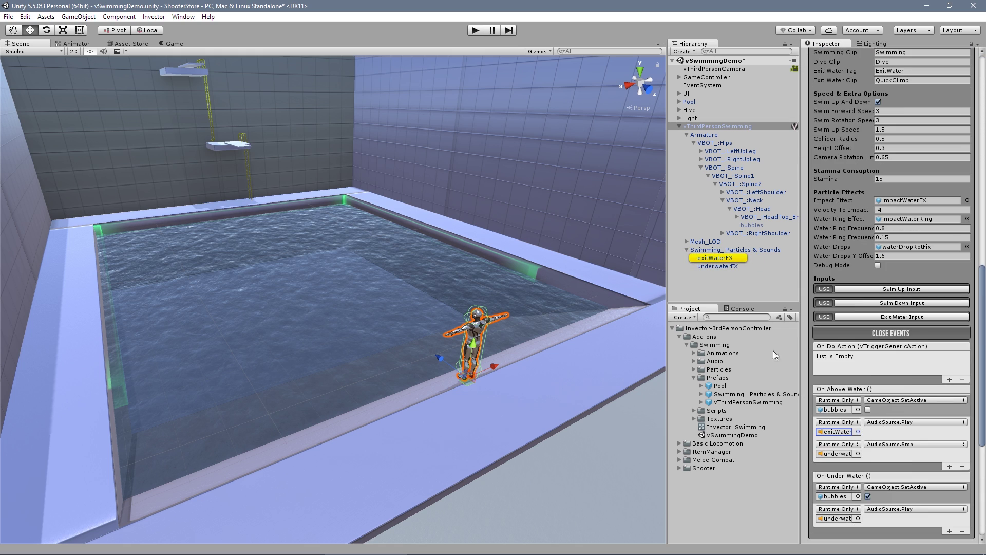
{"action": "left_click", "coordinate": [718, 258]}
{"action": "left_click", "coordinate": [718, 266]}
{"action": "left_click", "coordinate": [712, 250]}
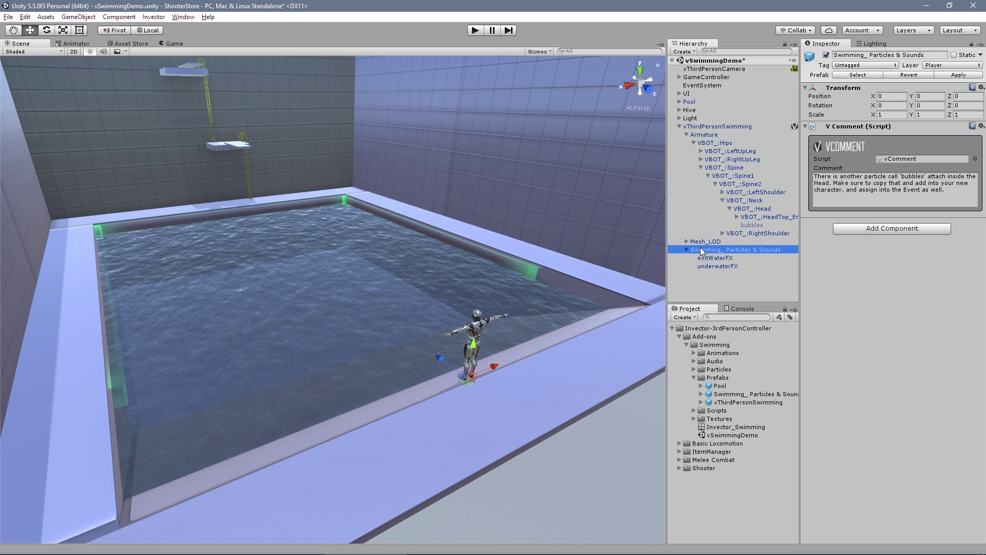
Step: Collapse the vThirdPersonSwimming hierarchy and deactivate that character in the scene
{"action": "left_click", "coordinate": [686, 249]}
{"action": "left_click", "coordinate": [679, 126]}
{"action": "left_click", "coordinate": [722, 126]}
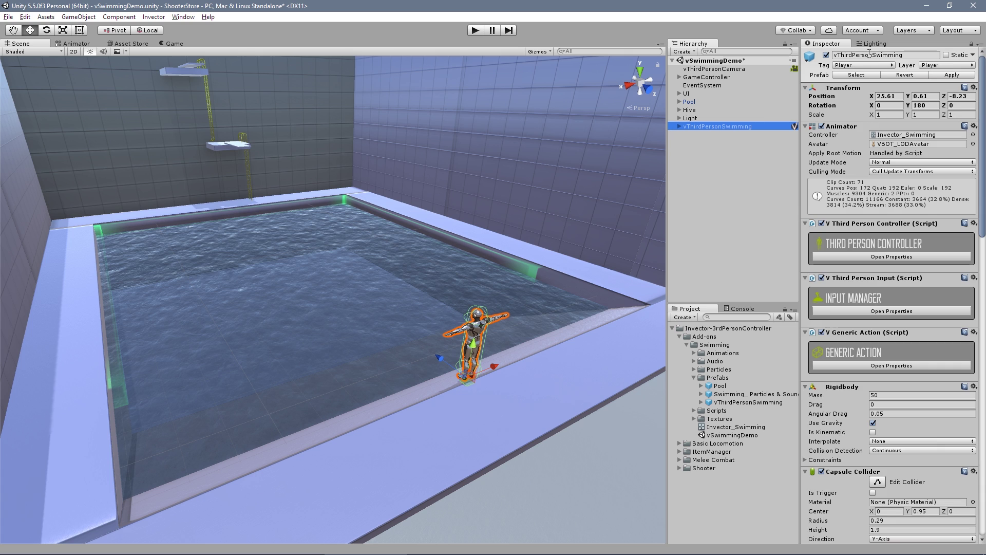
{"action": "left_click", "coordinate": [825, 55]}
{"action": "left_click", "coordinate": [721, 207]}
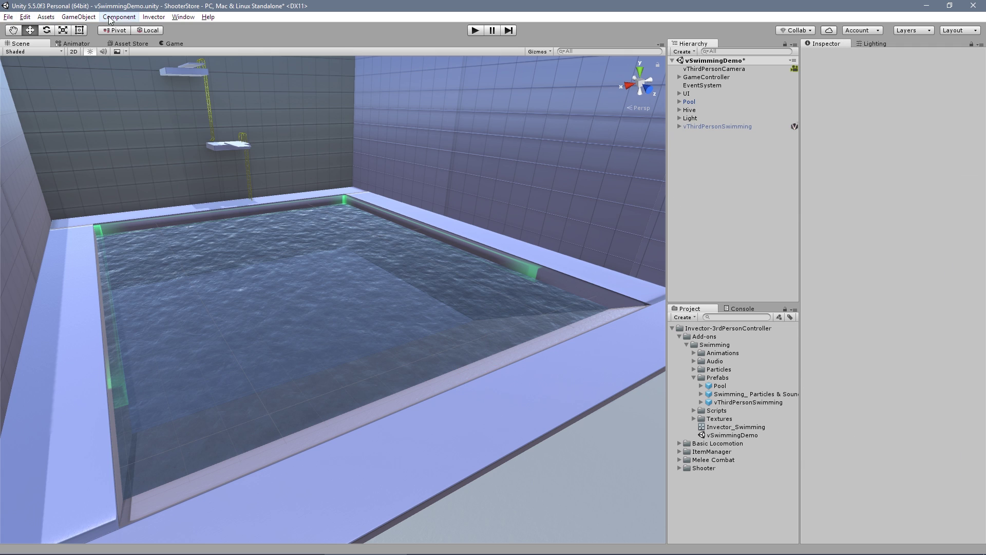
Step: Start creating a basic locomotion controller and choose vBot@lowpoly as its FBX model
{"action": "left_click", "coordinate": [153, 17]}
{"action": "mouse_move", "coordinate": [164, 30]}
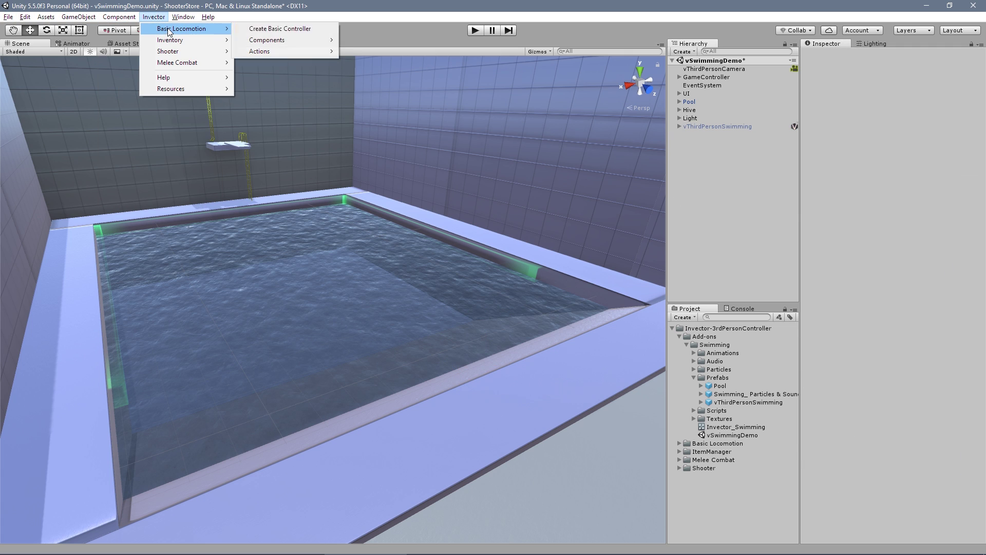
{"action": "left_click", "coordinate": [266, 30]}
{"action": "left_click", "coordinate": [396, 151]}
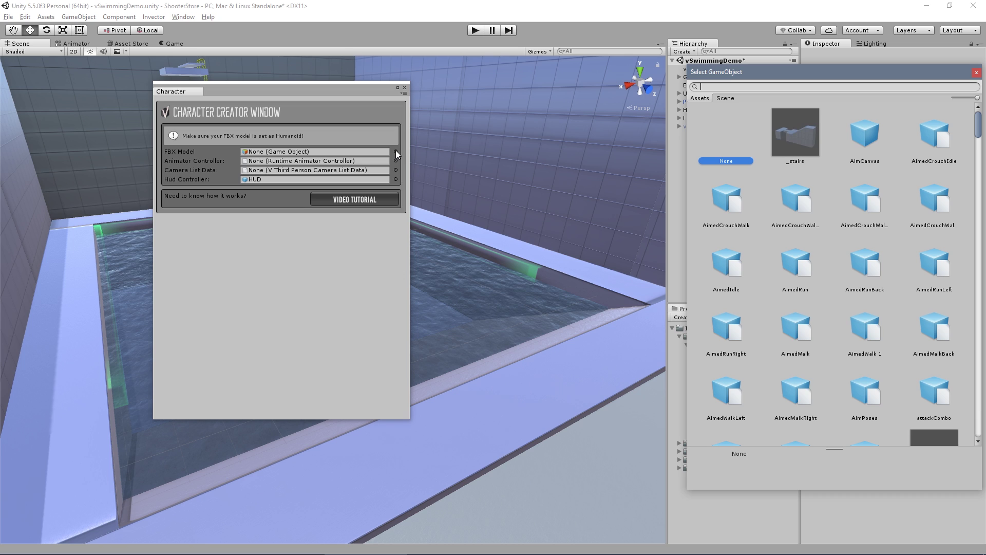
{"action": "type", "text": "vbot"}
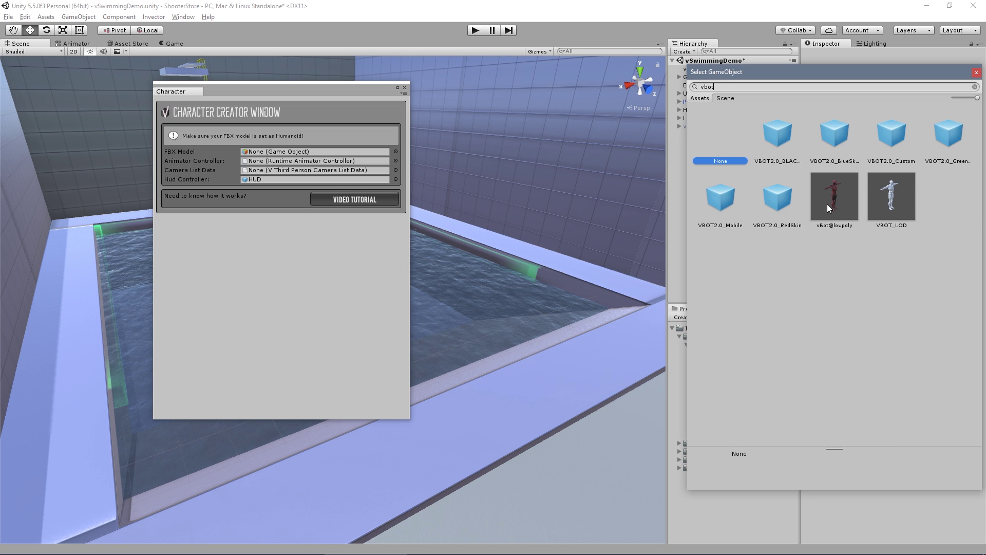
{"action": "double_click", "coordinate": [827, 205]}
Step: Assign Invector_BasicLocomotionv2 as animator controller and vBasicLocomotiont@CameraState as camera list data, and create the character
{"action": "left_click", "coordinate": [396, 139]}
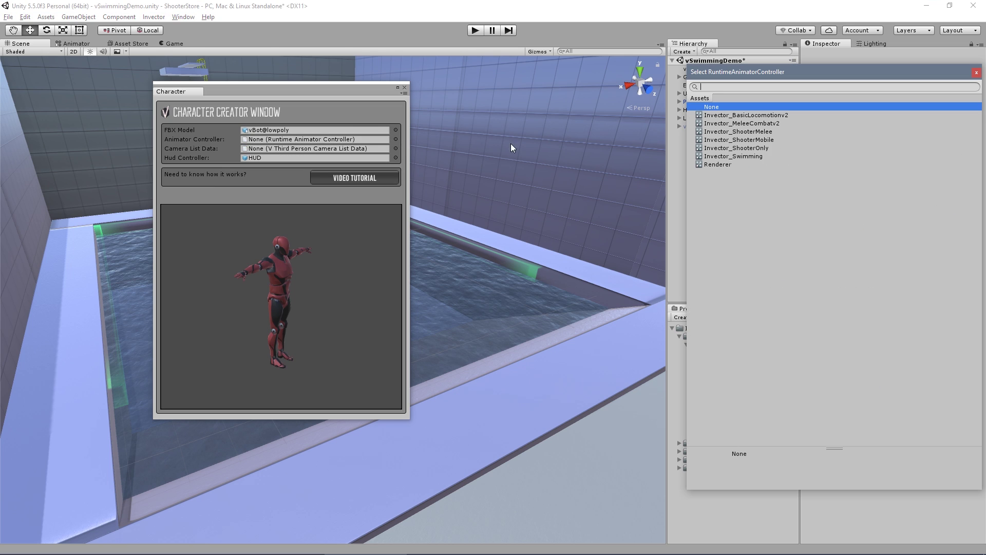
{"action": "double_click", "coordinate": [771, 116]}
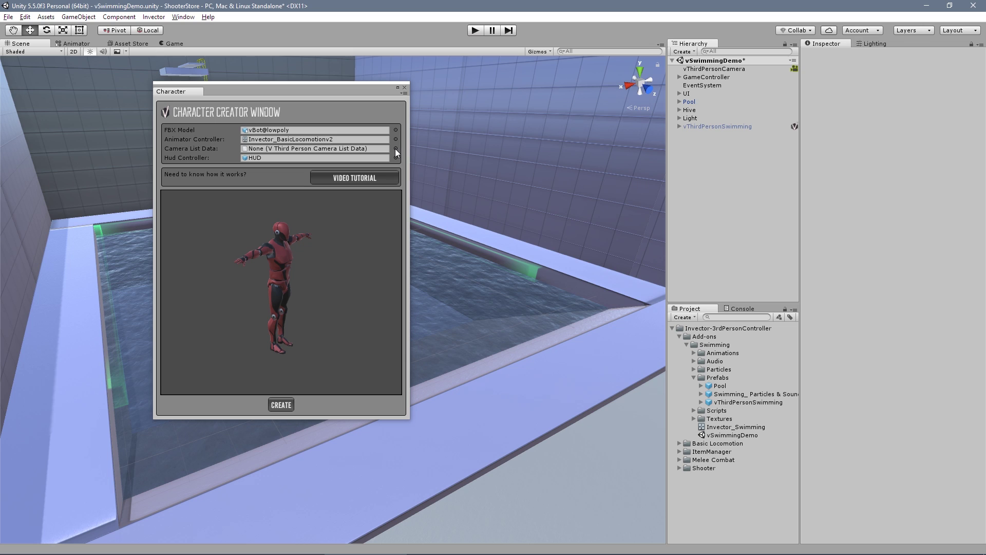
{"action": "left_click", "coordinate": [395, 149]}
{"action": "double_click", "coordinate": [751, 125]}
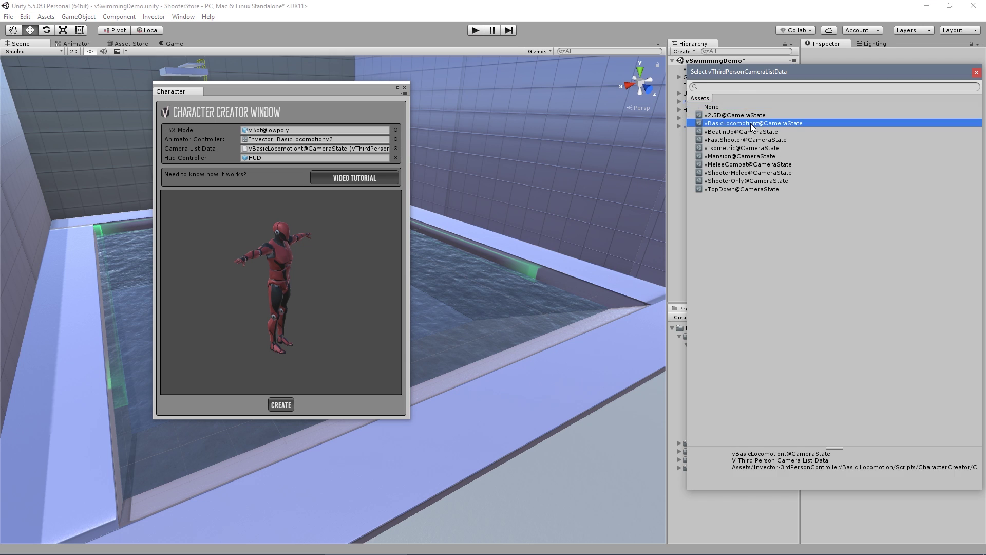
{"action": "left_click", "coordinate": [281, 405]}
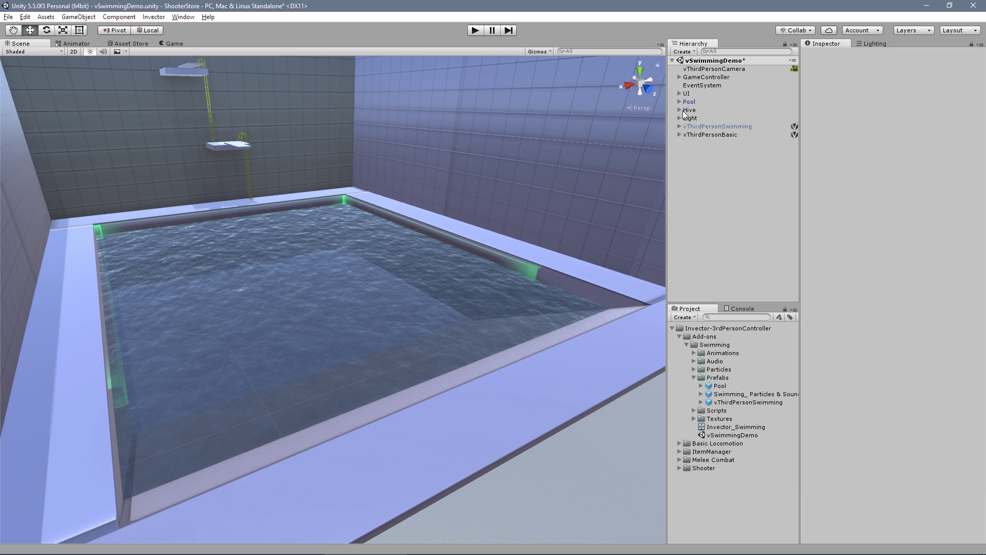
Step: Place vThirdPersonBasic on the near pool border at about X 25.91, Y 0.46, Z -7.32, rotated -180 degrees about Y
{"action": "key", "text": "q"}
{"action": "key", "text": "ctrl+alt+f"}
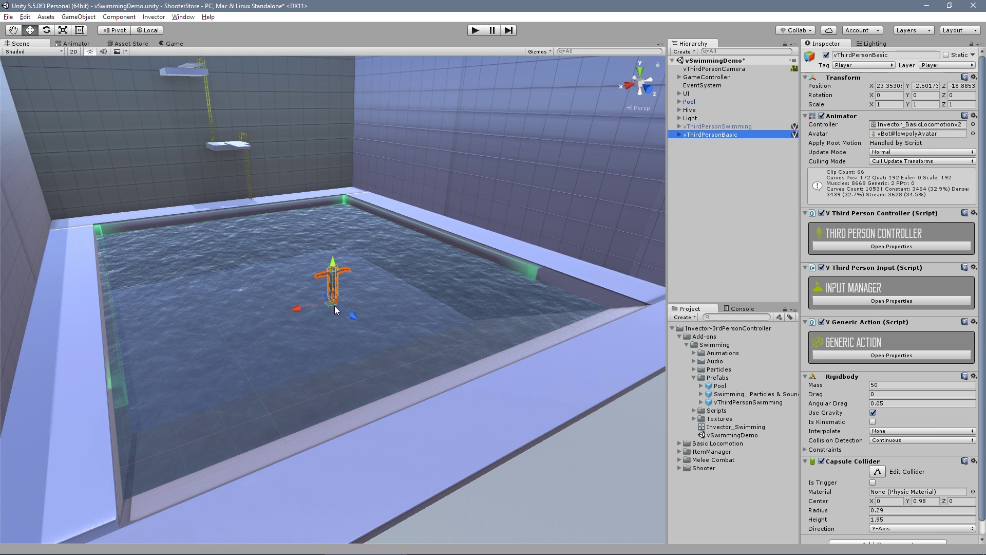
{"action": "left_click_drag", "start_coordinate": [336, 309], "coordinate": [769, 429]}
{"action": "key", "text": "e"}
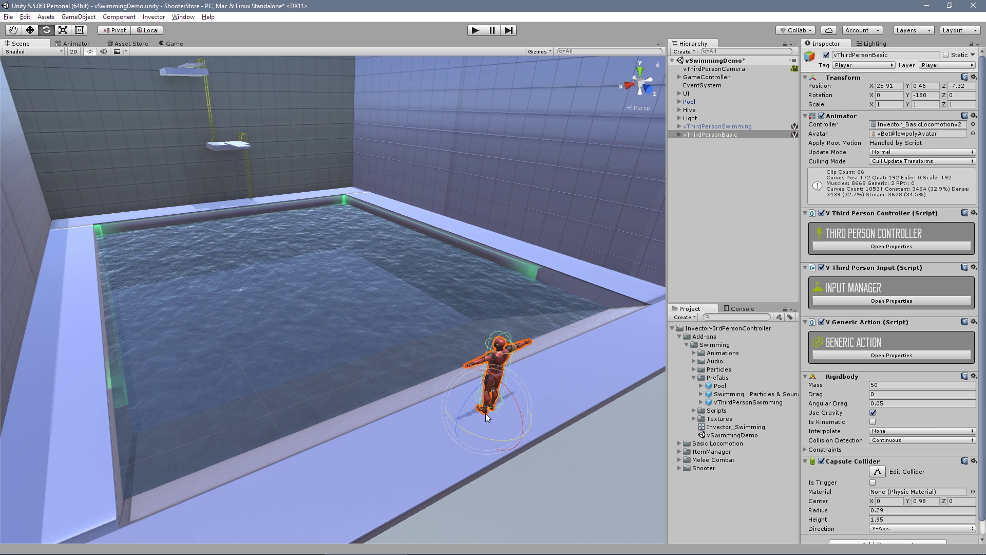
Step: Move vThirdPersonBasic along the pool border to about X 27.19, Z -6.95 and frame the character in the scene
{"action": "key", "text": "w"}
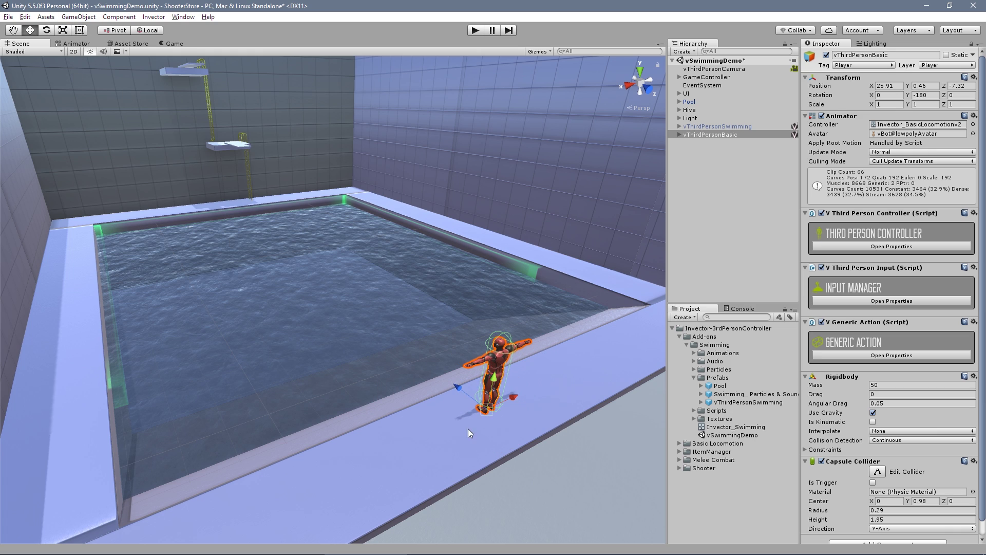
{"action": "left_click_drag", "start_coordinate": [484, 415], "coordinate": [456, 442]}
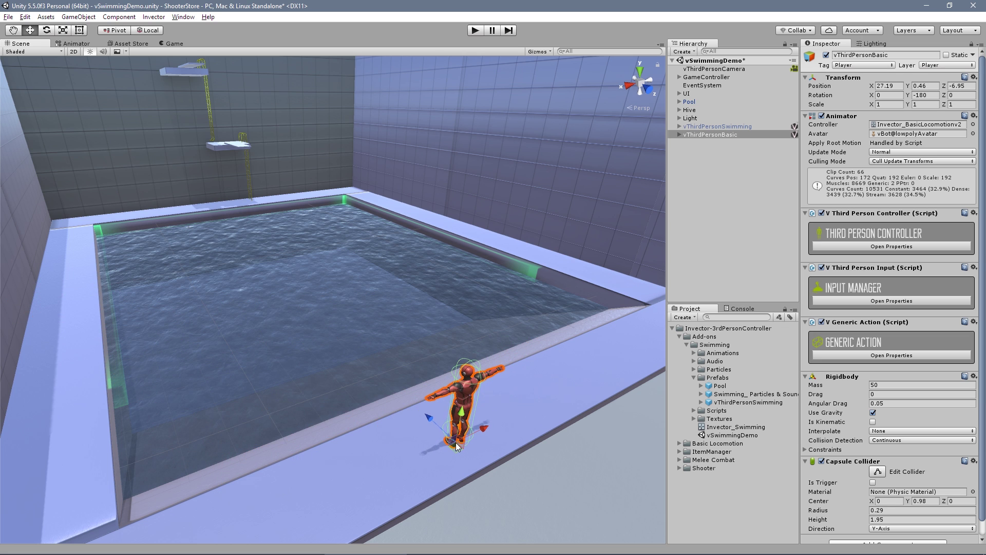
{"action": "key", "text": "f"}
{"action": "left_click_drag", "start_coordinate": [466, 401], "coordinate": [426, 321], "text": "alt"}
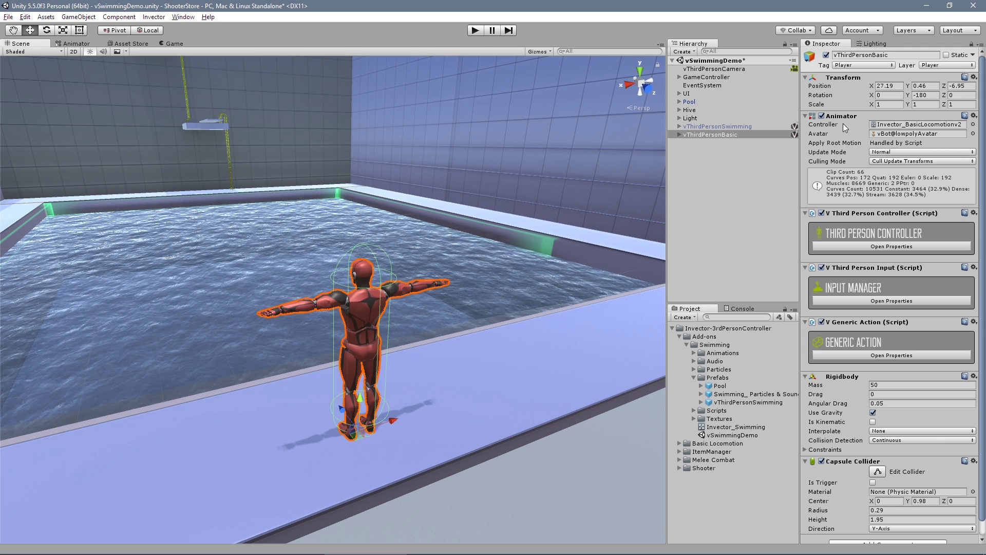
Step: Inspect the Actions state machine in Invector_BasicLocomotionv2, and copy the Swimming sub-state machine from Actions in the Invector_Swimming controller
{"action": "double_click", "coordinate": [918, 129]}
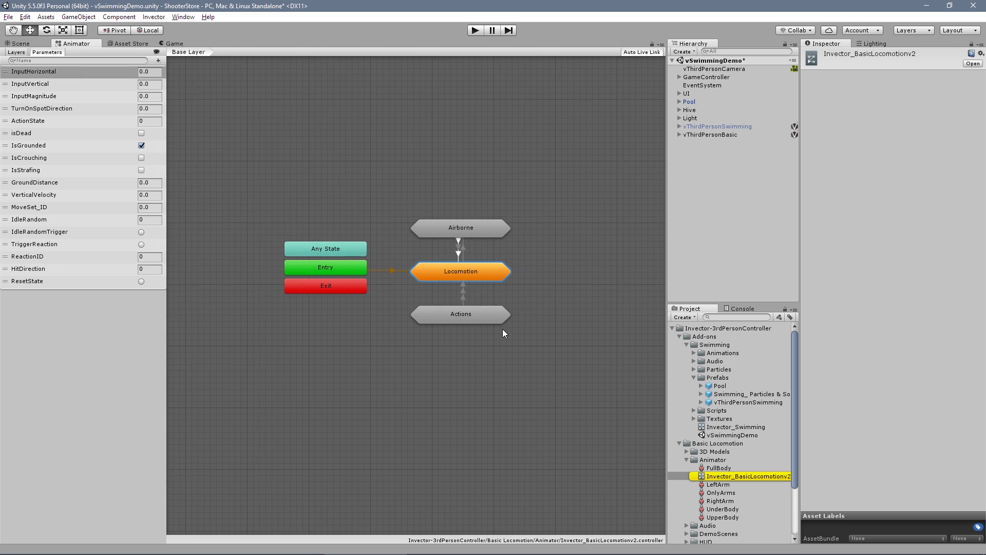
{"action": "double_click", "coordinate": [478, 316]}
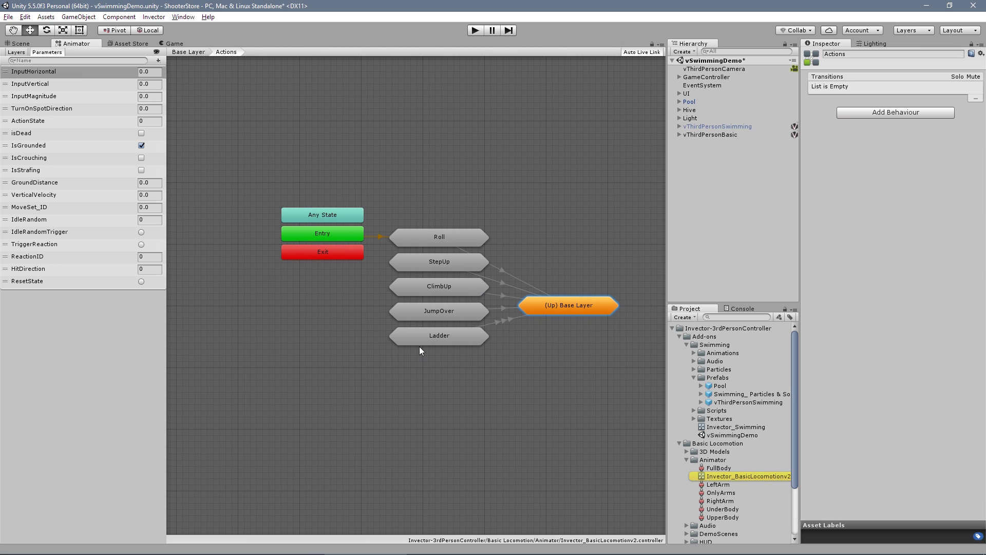
{"action": "left_click", "coordinate": [717, 127]}
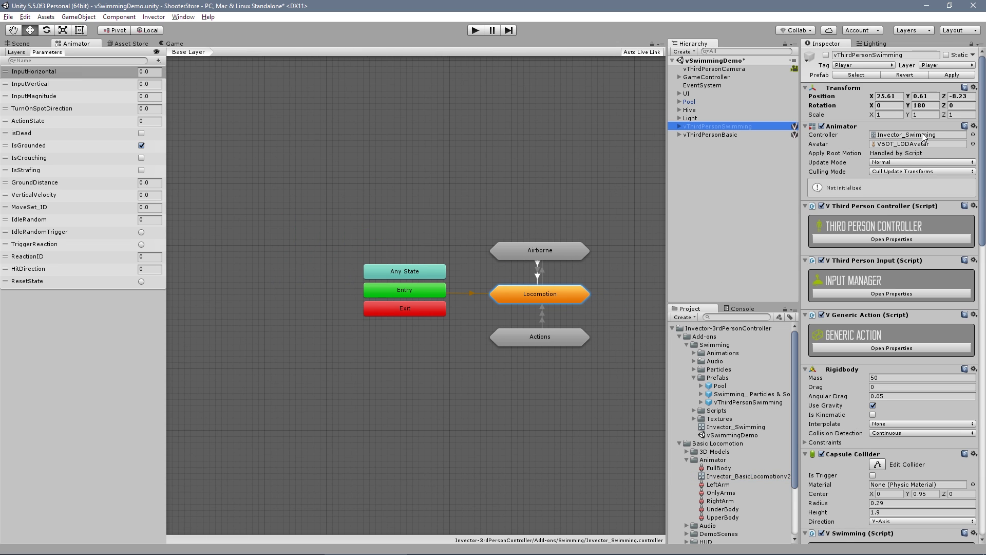
{"action": "left_click", "coordinate": [694, 377]}
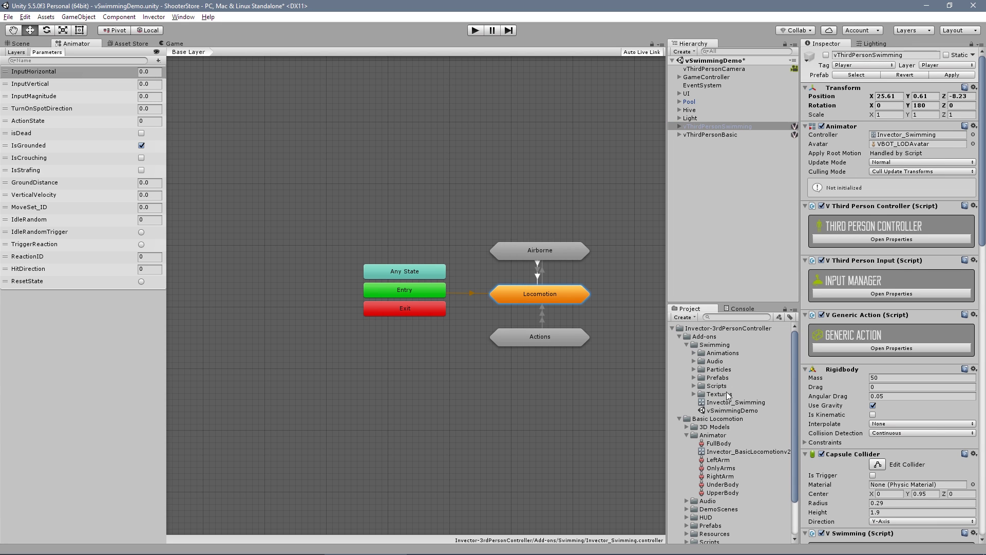
{"action": "left_click", "coordinate": [541, 340]}
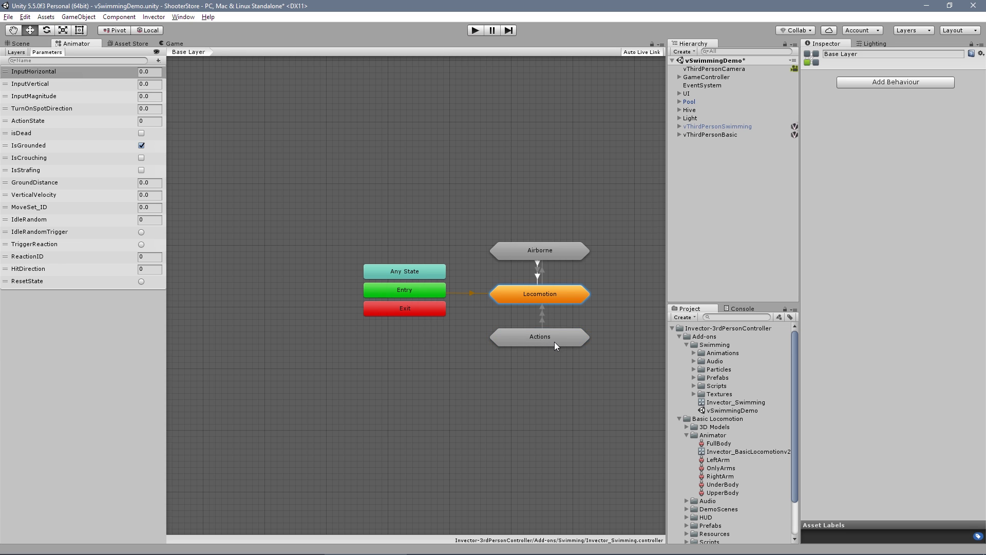
{"action": "double_click", "coordinate": [554, 342]}
{"action": "middle_click_drag", "start_coordinate": [491, 375], "coordinate": [469, 353]}
{"action": "right_click", "coordinate": [470, 353]}
{"action": "left_click", "coordinate": [488, 367]}
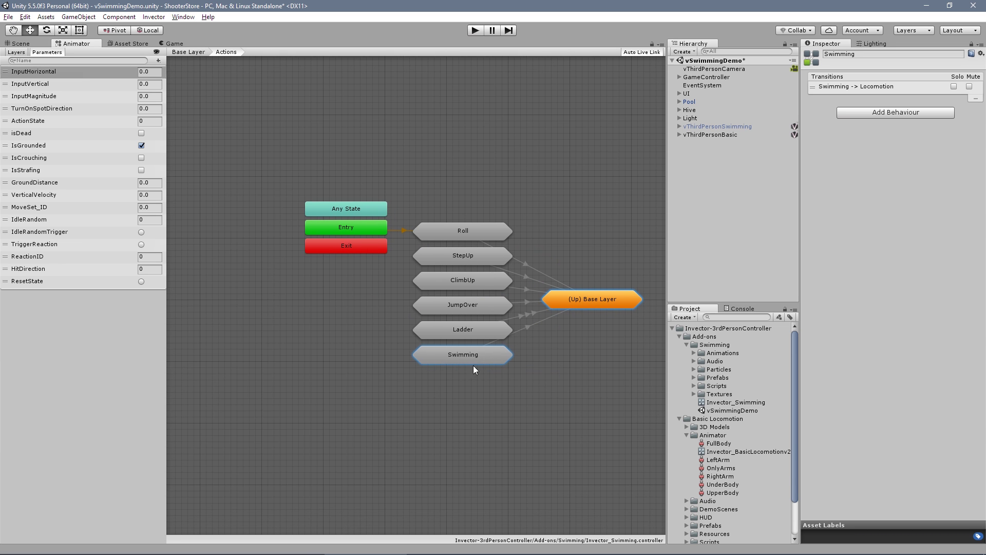
Step: Paste the Swimming sub-state machine into Actions of vThirdPersonBasic's Invector_BasicLocomotionv2 controller and place it directly below Ladder
{"action": "left_click", "coordinate": [713, 134]}
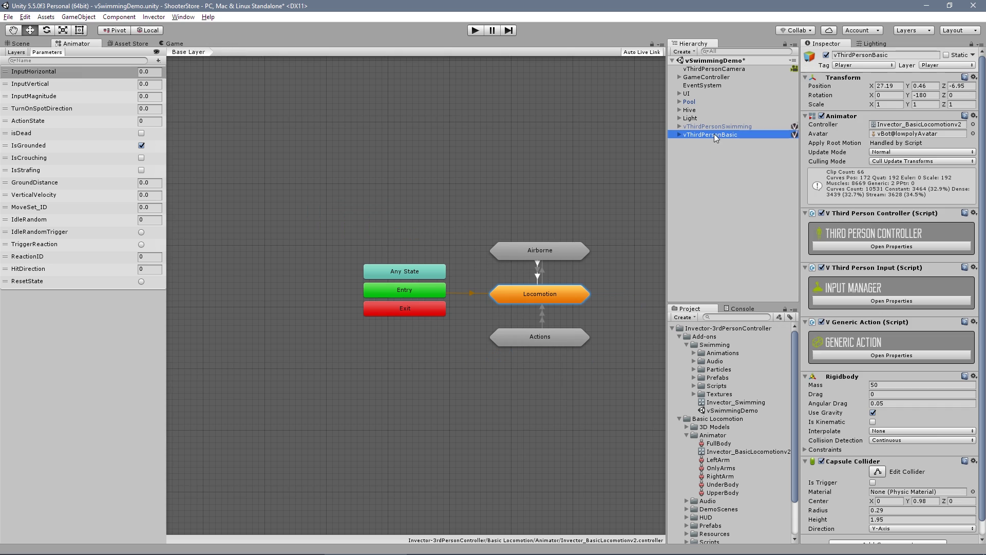
{"action": "double_click", "coordinate": [900, 127]}
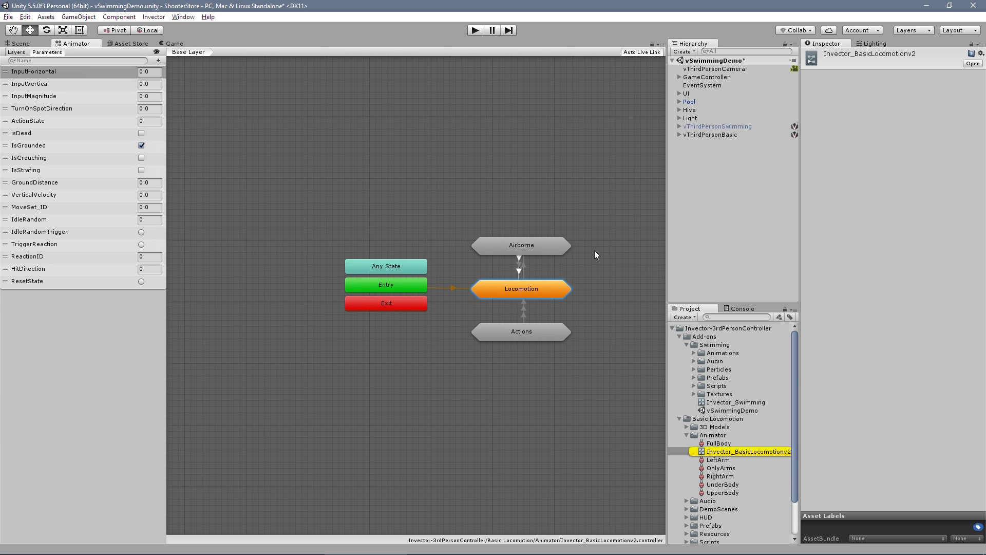
{"action": "double_click", "coordinate": [467, 321]}
{"action": "right_click", "coordinate": [477, 398]}
{"action": "left_click", "coordinate": [493, 418]}
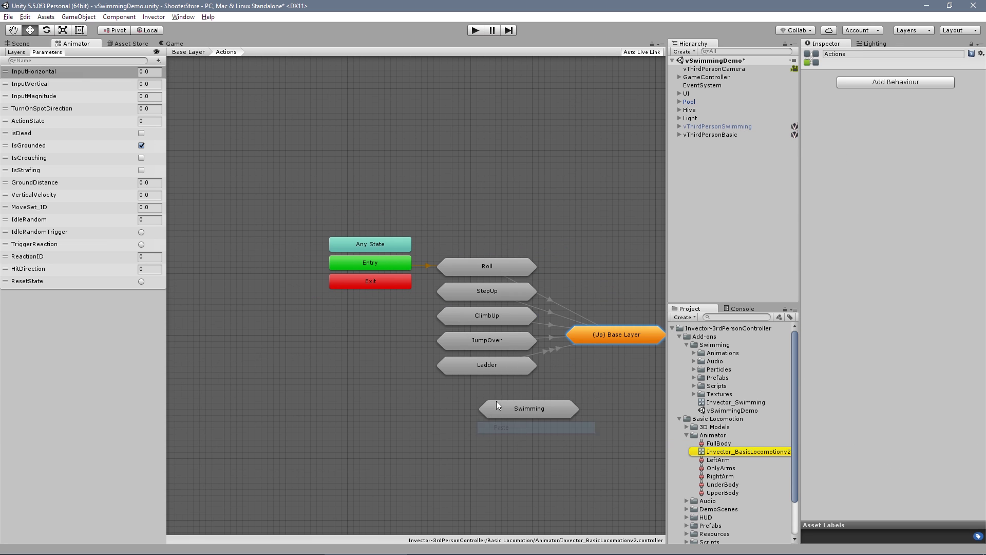
{"action": "left_click_drag", "start_coordinate": [497, 401], "coordinate": [473, 392]}
{"action": "middle_click_drag", "start_coordinate": [532, 400], "coordinate": [439, 353]}
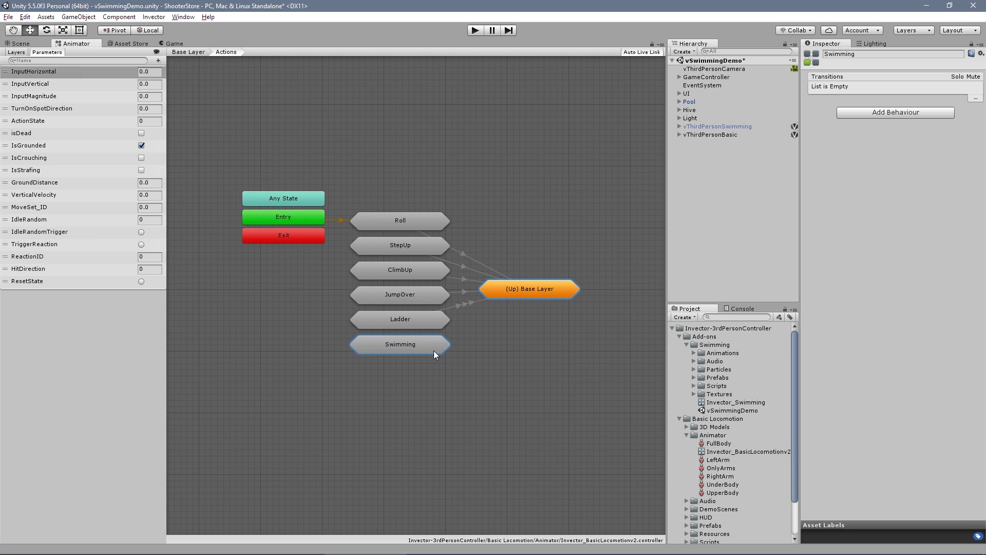
Step: Create a transition from Swimming through (Up) Base Layer to the Locomotion state machine, and return to the Base Layer
{"action": "right_click", "coordinate": [427, 345]}
{"action": "left_click", "coordinate": [443, 349]}
{"action": "left_click", "coordinate": [531, 287]}
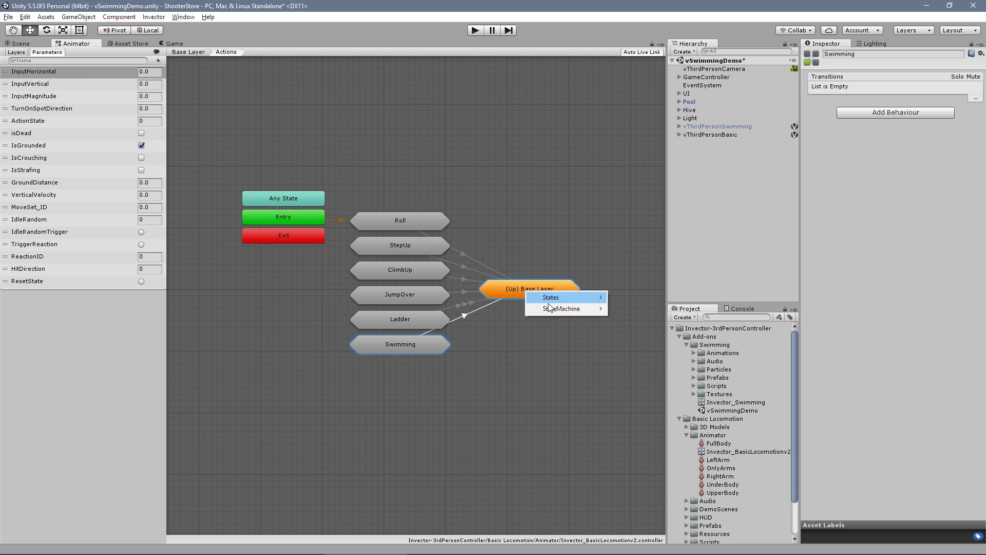
{"action": "mouse_move", "coordinate": [551, 300]}
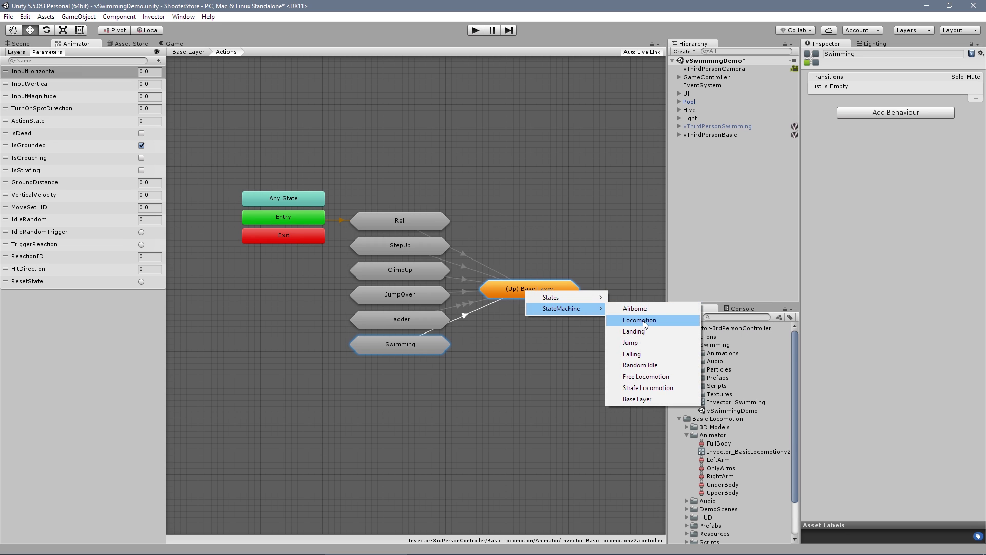
{"action": "left_click", "coordinate": [643, 319]}
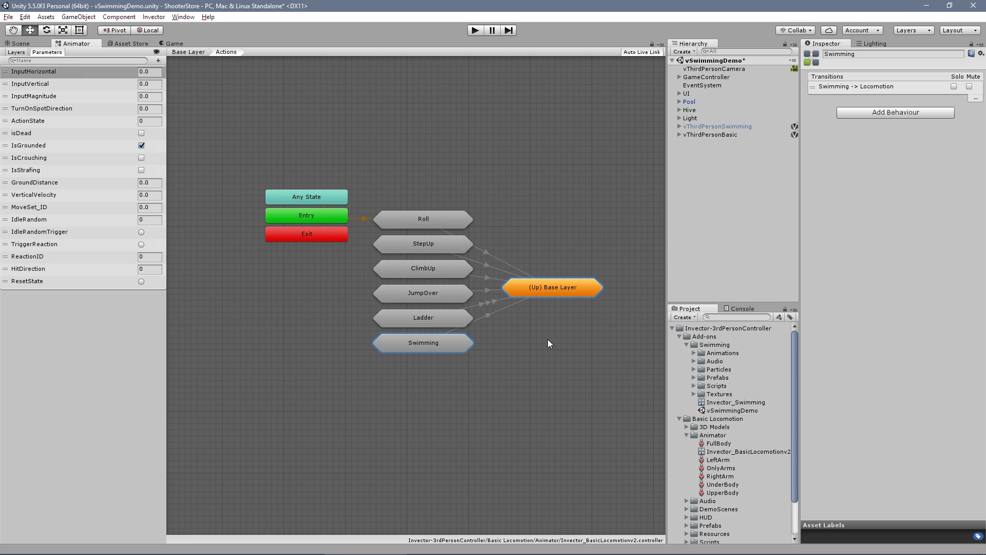
{"action": "left_click", "coordinate": [547, 338]}
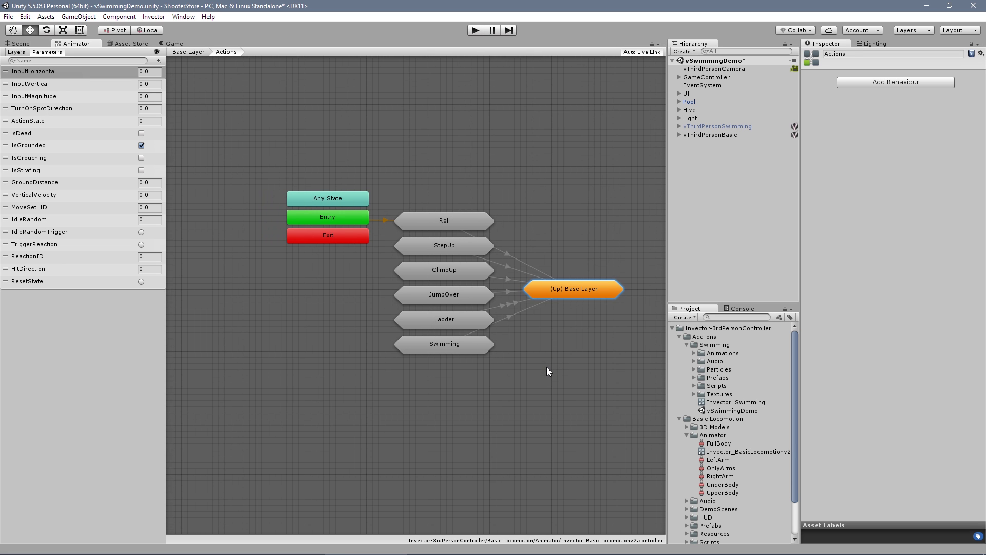
{"action": "double_click", "coordinate": [306, 291]}
Step: Return to the scene view and copy the V Swimming script component from vThirdPersonSwimming
{"action": "left_click", "coordinate": [22, 43]}
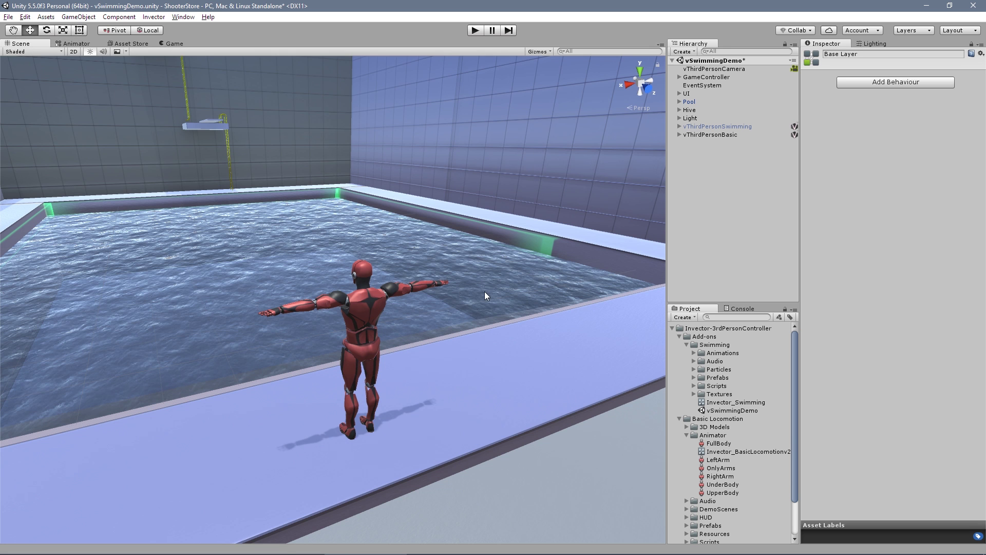
{"action": "left_click", "coordinate": [750, 126]}
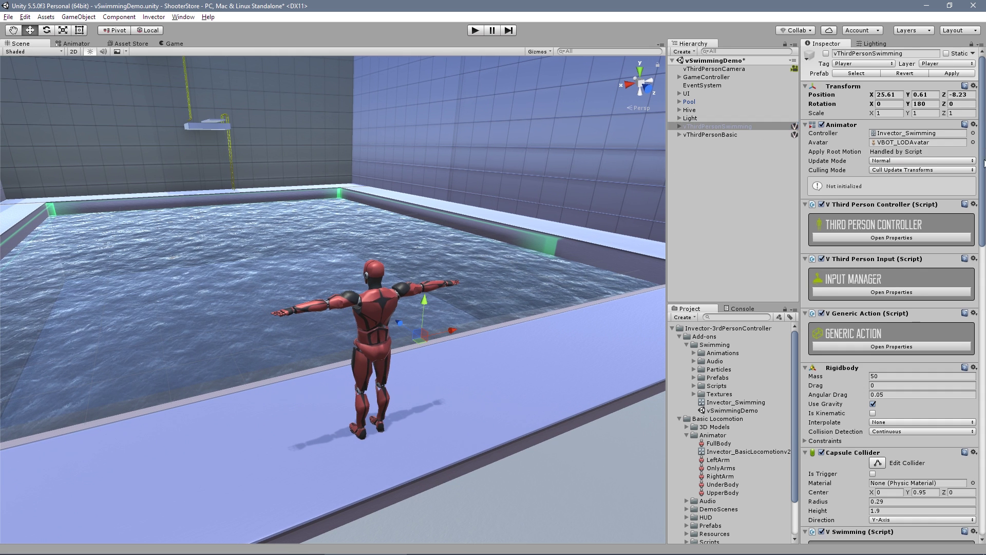
{"action": "scroll", "coordinate": [891, 308], "scroll_direction": "down", "scroll_amount": 15}
{"action": "scroll", "coordinate": [864, 97], "scroll_direction": "up", "scroll_amount": 1}
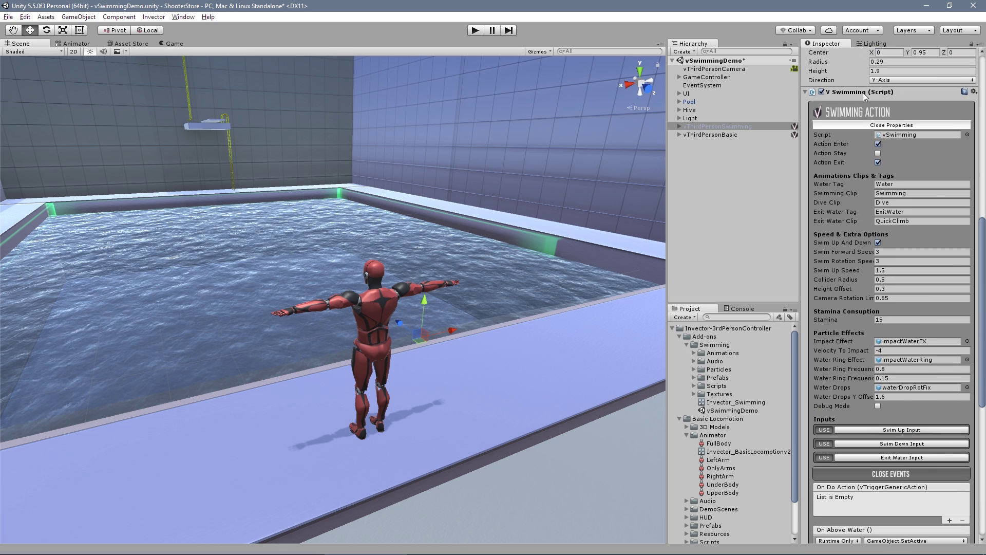
{"action": "left_click", "coordinate": [974, 92]}
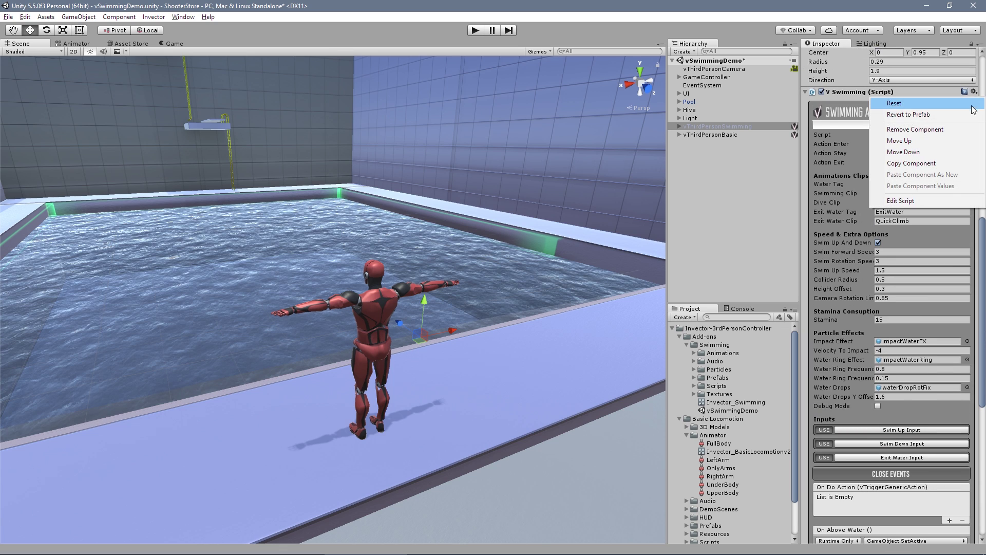
{"action": "left_click", "coordinate": [933, 164]}
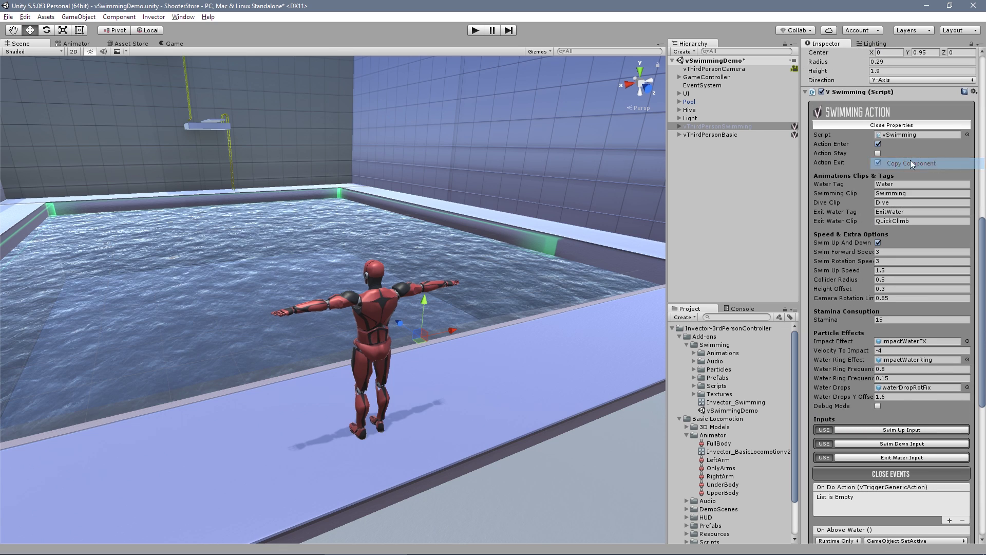
Step: Paste the copied V Swimming component as a new component on vThirdPersonBasic
{"action": "left_click", "coordinate": [735, 135]}
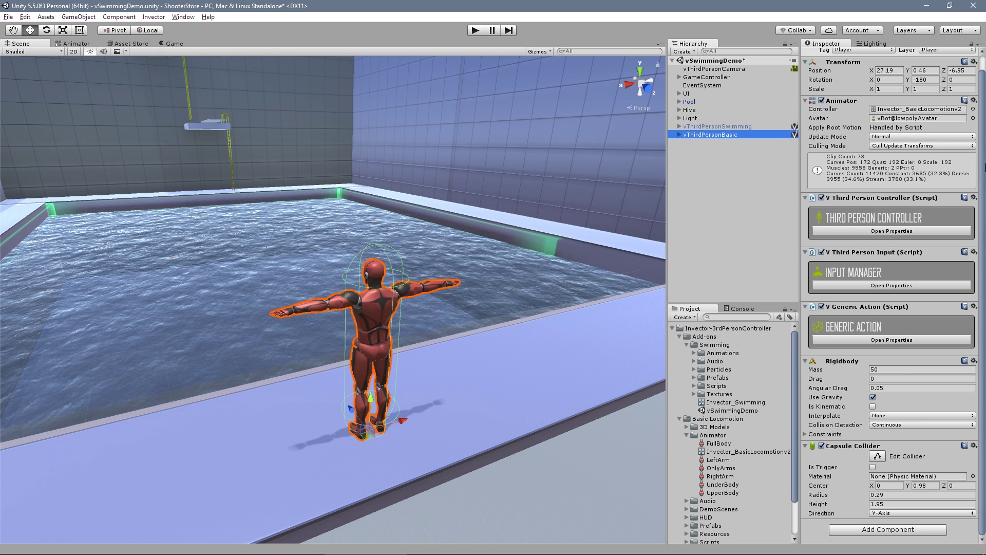
{"action": "left_click", "coordinate": [973, 197]}
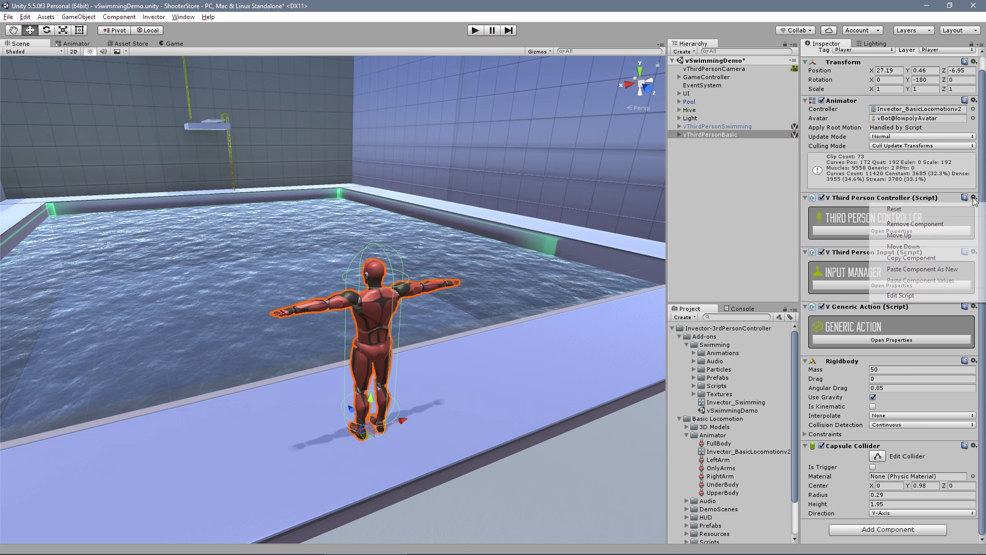
{"action": "left_click", "coordinate": [944, 269]}
{"action": "scroll", "coordinate": [945, 269], "scroll_direction": "down", "scroll_amount": 10}
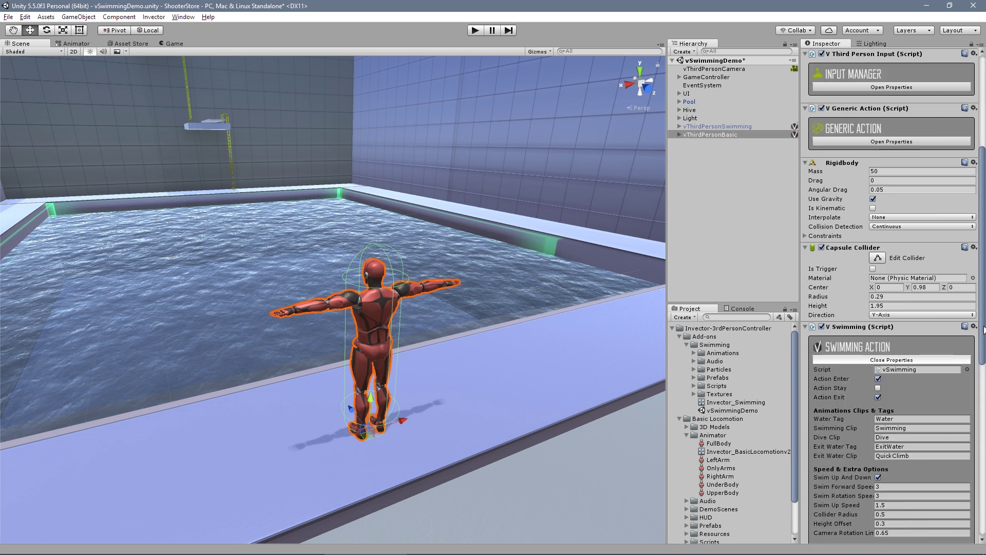
{"action": "scroll", "coordinate": [852, 246], "scroll_direction": "up", "scroll_amount": 1}
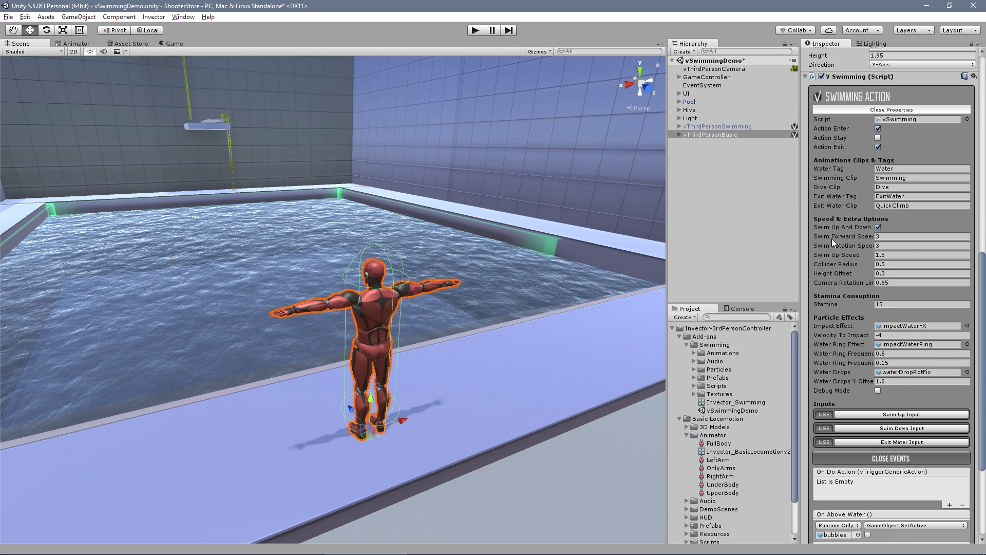
Step: Locate the bubbles object referenced by the On Above Water event of vThirdPersonBasic's V Swimming component and select it
{"action": "scroll", "coordinate": [906, 212], "scroll_direction": "down", "scroll_amount": 6}
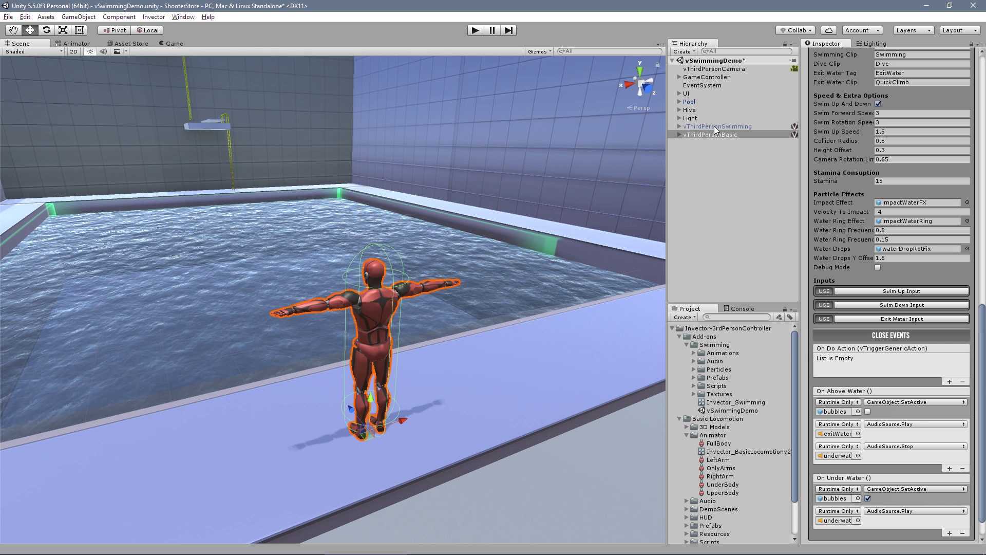
{"action": "left_click", "coordinate": [843, 409]}
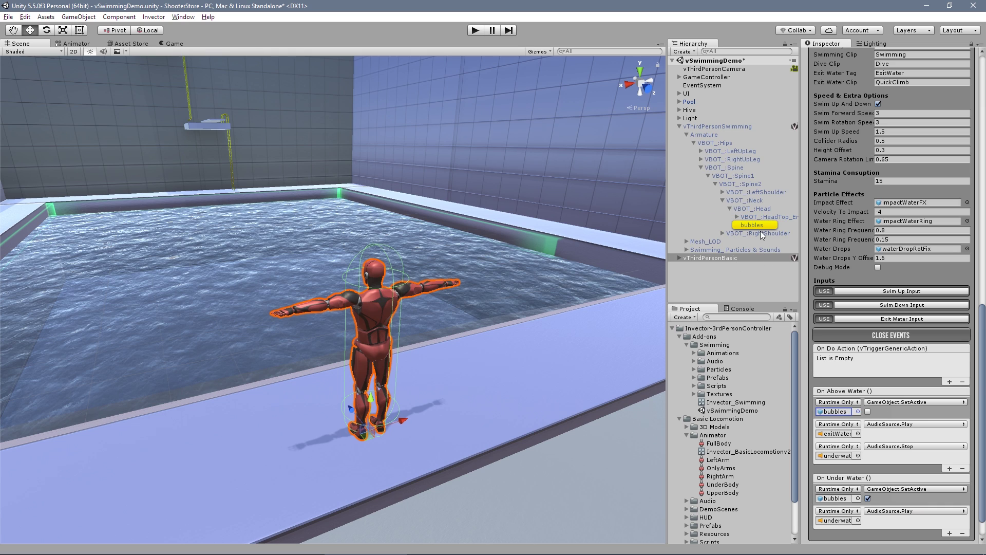
{"action": "left_click", "coordinate": [777, 228]}
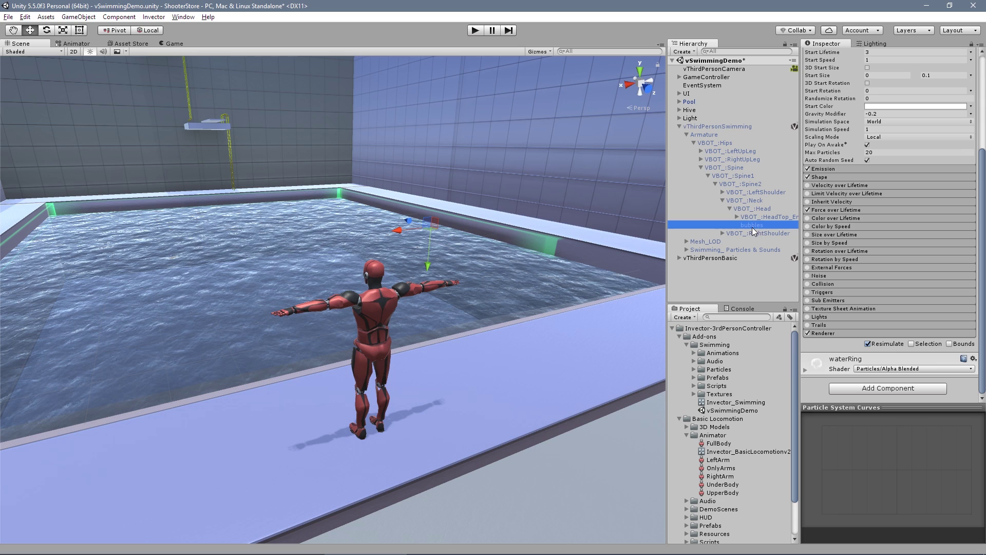
Step: Expand vThirdPersonBasic's skeleton down to Head and reparent bubbles from vThirdPersonSwimming to that Head bone, breaking the prefab instance
{"action": "left_click", "coordinate": [675, 258]}
{"action": "left_click", "coordinate": [679, 258]}
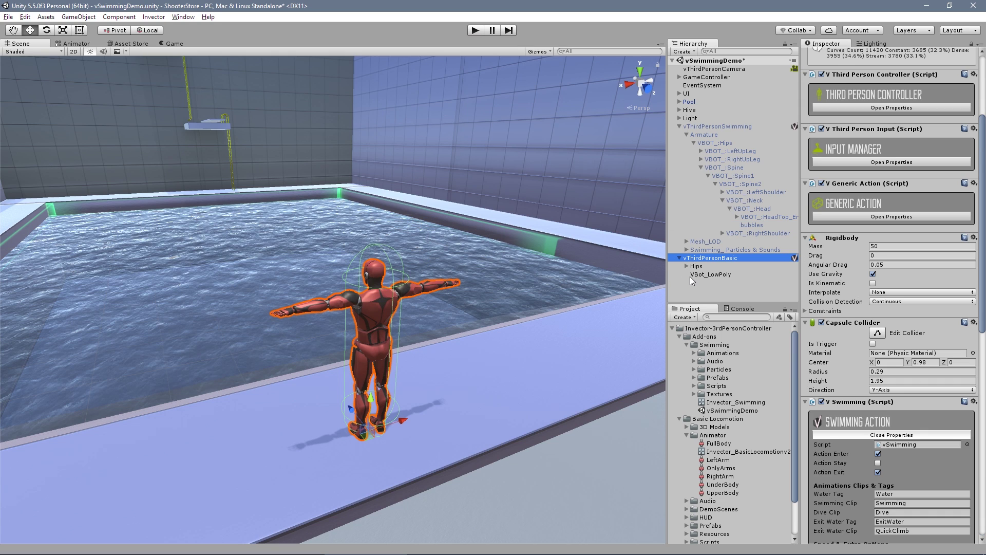
{"action": "left_click", "coordinate": [686, 267]}
{"action": "left_click", "coordinate": [694, 290]}
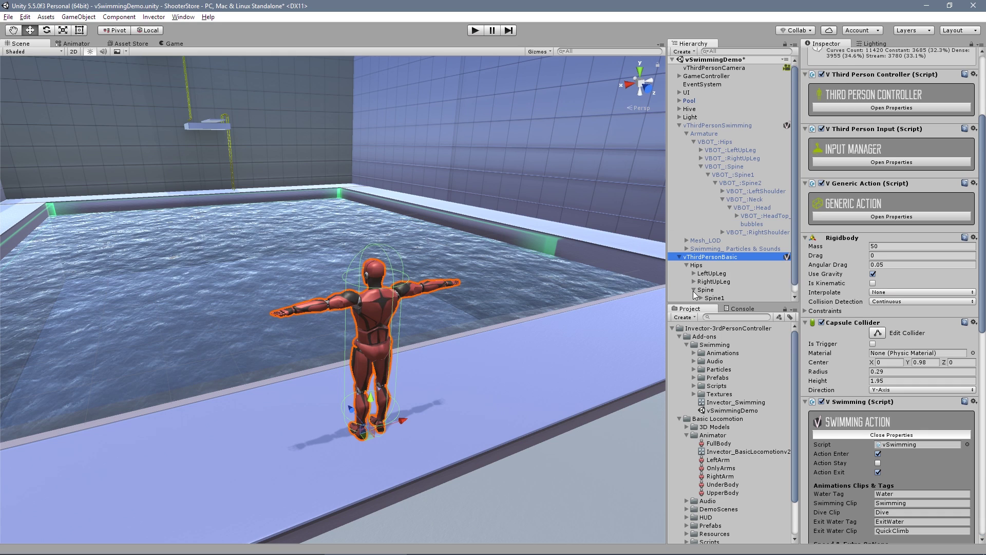
{"action": "left_click", "coordinate": [709, 298]}
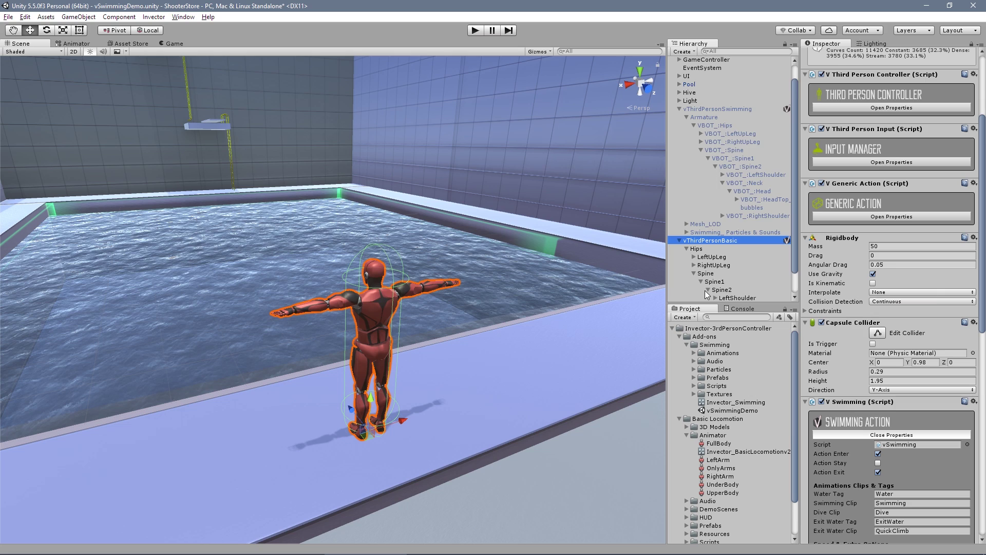
{"action": "left_click", "coordinate": [716, 282]}
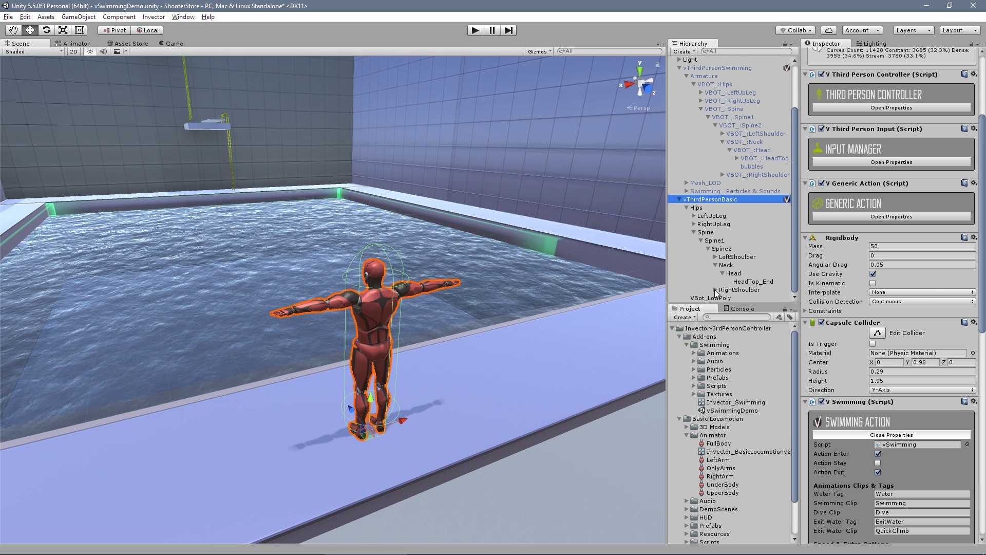
{"action": "left_click", "coordinate": [723, 274]}
{"action": "left_click_drag", "start_coordinate": [752, 165], "coordinate": [740, 274]}
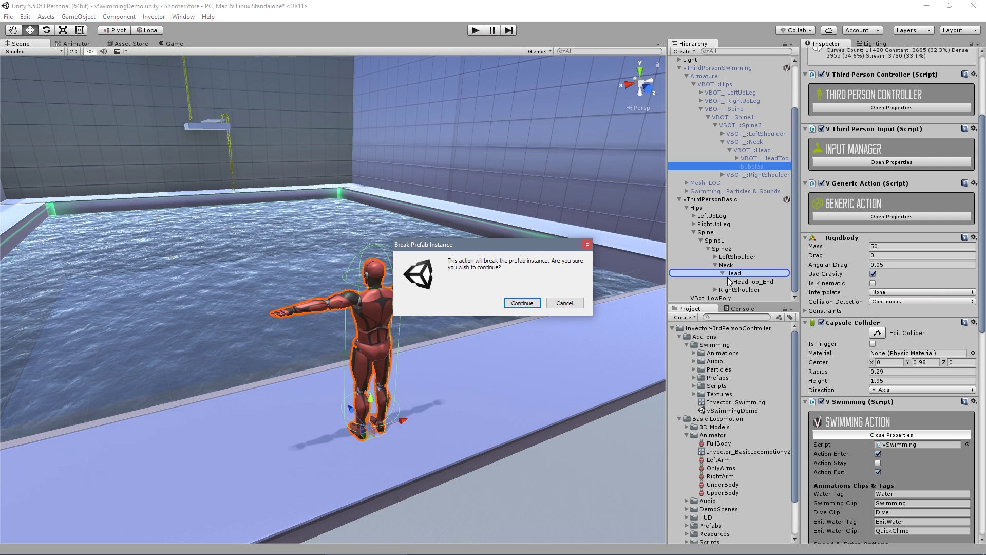
{"action": "left_click", "coordinate": [522, 303]}
{"action": "scroll", "coordinate": [881, 71], "scroll_direction": "up", "scroll_amount": 5}
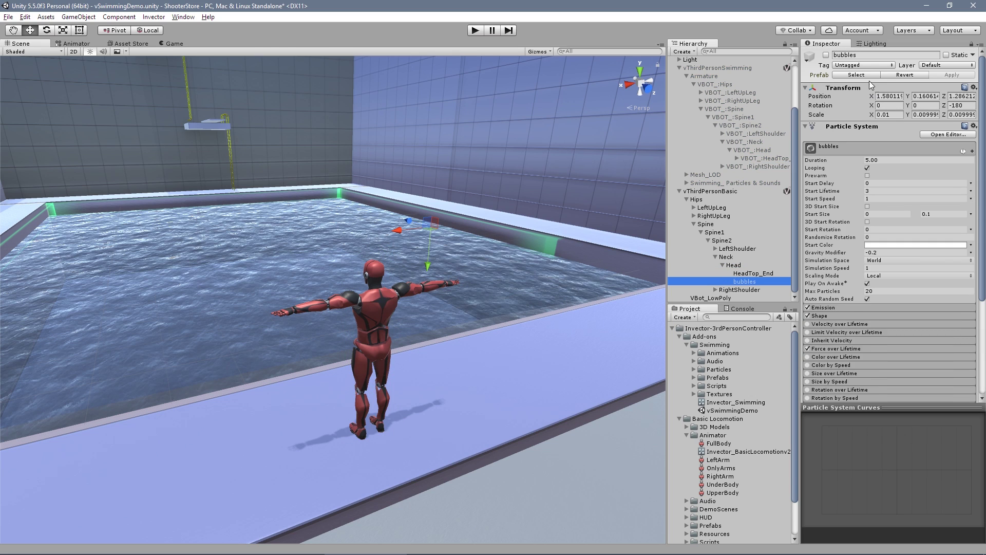
Step: Set the X and Z position of the bubbles object under vThirdPersonBasic's Head bone to 0
{"action": "left_click", "coordinate": [898, 97]}
{"action": "type", "text": "0"}
{"action": "key", "text": "Tab"}
{"action": "key", "text": "Tab"}
{"action": "type", "text": "0"}
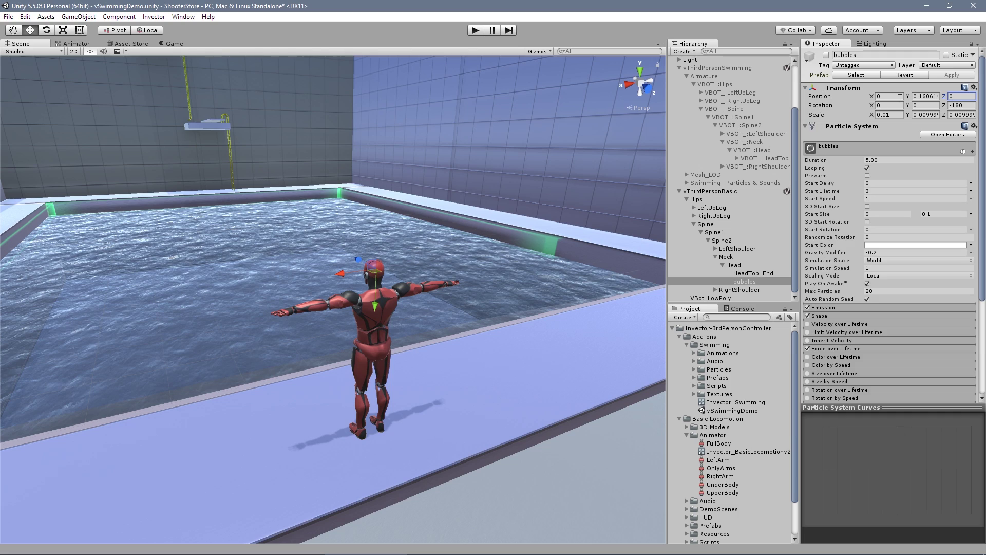
{"action": "left_click_drag", "start_coordinate": [304, 244], "coordinate": [544, 287], "text": "alt"}
Step: Inspect the Swimming_ Particles & Sounds object, and activate its parent character vThirdPersonSwimming in the scene
{"action": "scroll", "coordinate": [735, 168], "scroll_direction": "up", "scroll_amount": 3}
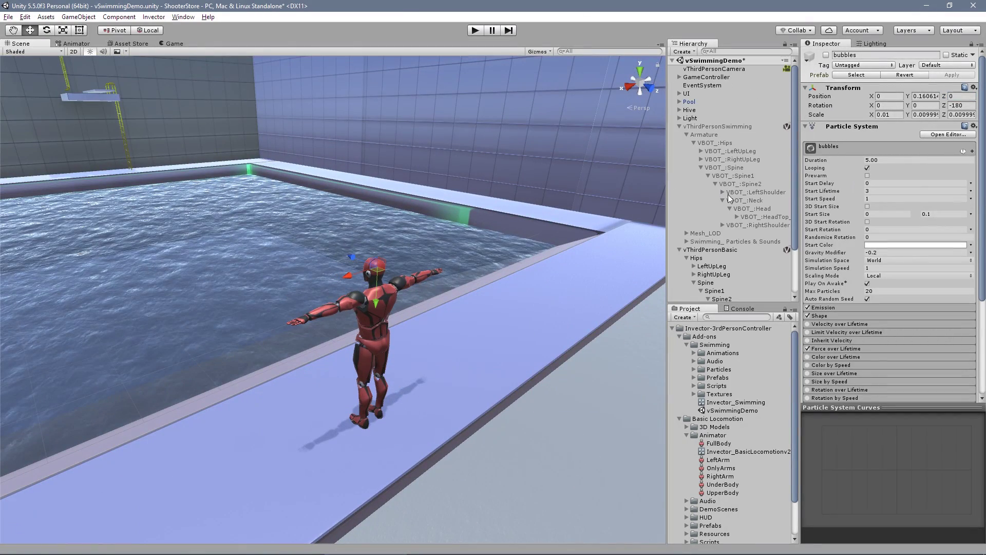
{"action": "left_click", "coordinate": [712, 240]}
{"action": "scroll", "coordinate": [707, 240], "scroll_direction": "down", "scroll_amount": 2}
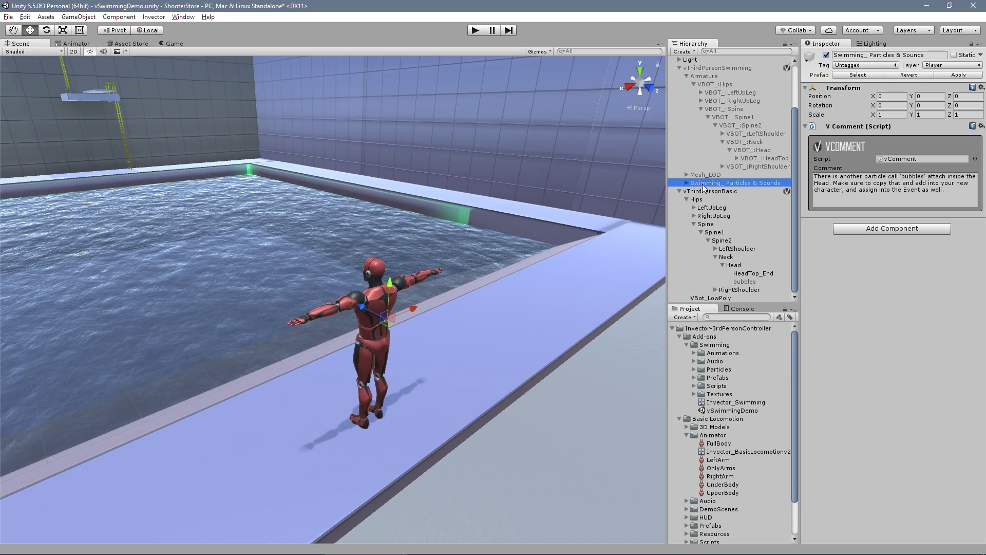
{"action": "mouse_move", "coordinate": [702, 186]}
{"action": "left_mouse_down"}
{"action": "mouse_move", "coordinate": [745, 218]}
{"action": "mouse_move", "coordinate": [748, 256]}
{"action": "mouse_move", "coordinate": [717, 185]}
{"action": "left_mouse_up"}
{"action": "scroll", "coordinate": [701, 193], "scroll_direction": "up", "scroll_amount": 2}
{"action": "left_click", "coordinate": [698, 127]}
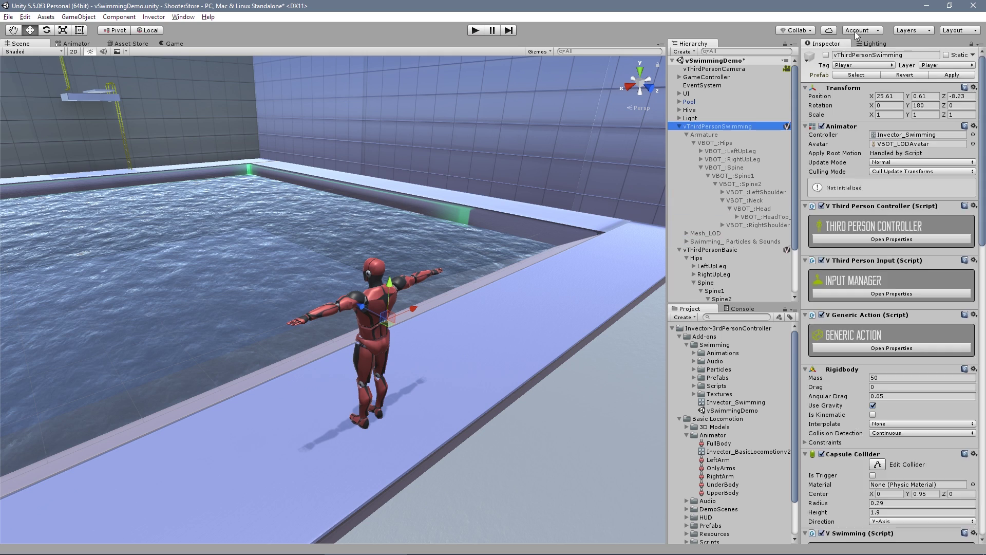
{"action": "left_click", "coordinate": [825, 55]}
{"action": "left_click_drag", "start_coordinate": [522, 302], "coordinate": [418, 309], "text": "alt"}
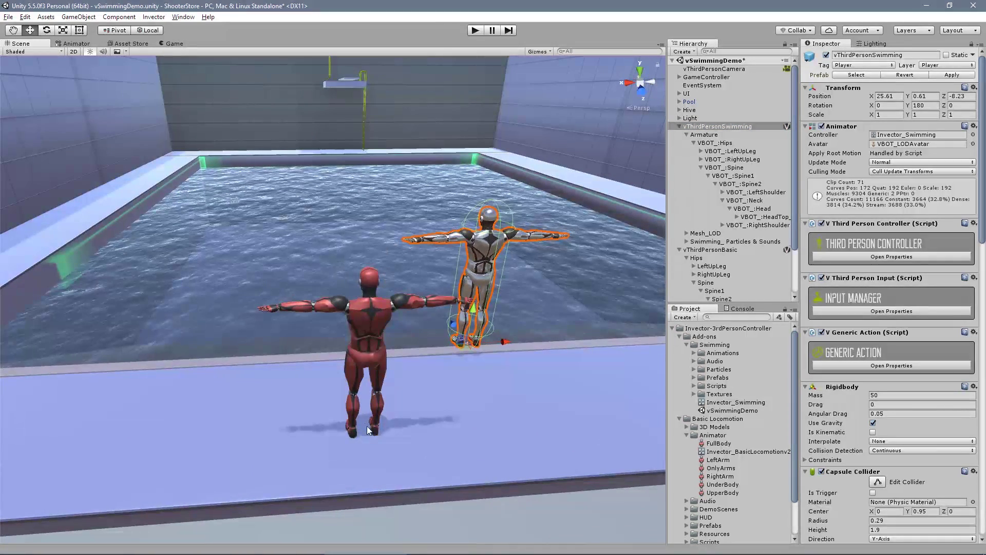
Step: Move vThirdPersonSwimming beside the new character by setting its position to X 25, Y 0.5, Z -7
{"action": "left_click", "coordinate": [680, 127]}
{"action": "left_click", "coordinate": [698, 136]}
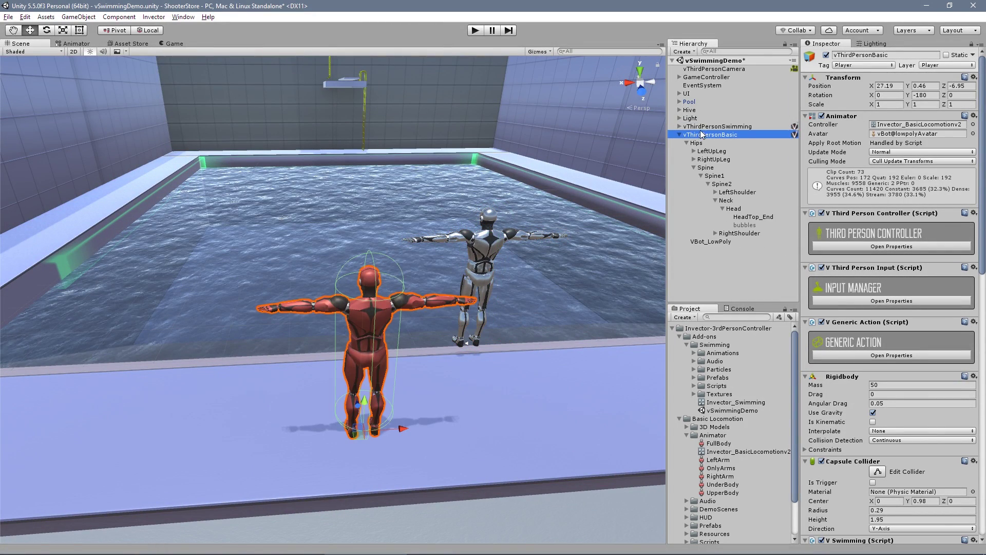
{"action": "left_click", "coordinate": [704, 127]}
{"action": "left_click", "coordinate": [897, 98]}
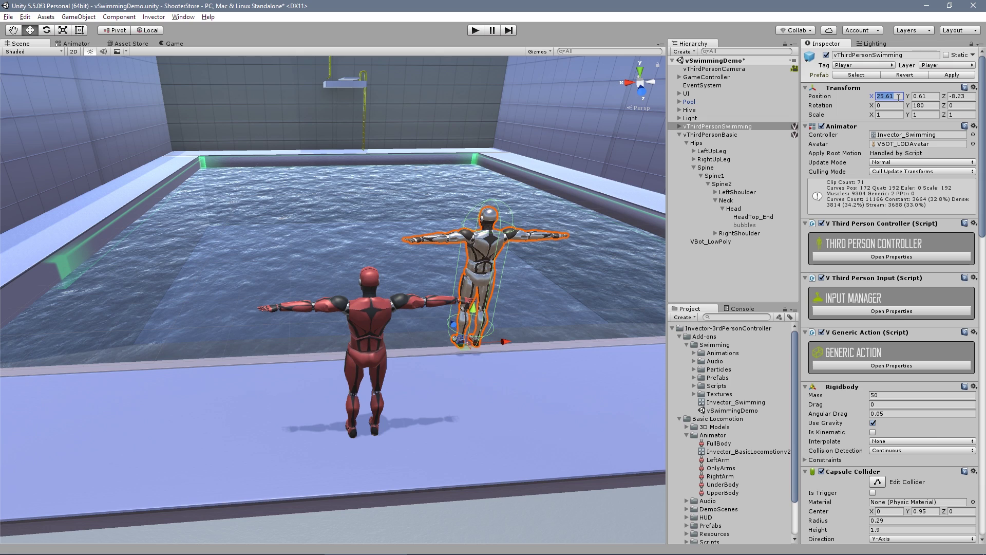
{"action": "left_click_drag", "start_coordinate": [452, 322], "coordinate": [466, 367]}
{"action": "left_click", "coordinate": [966, 97]}
{"action": "type", "text": "-7"}
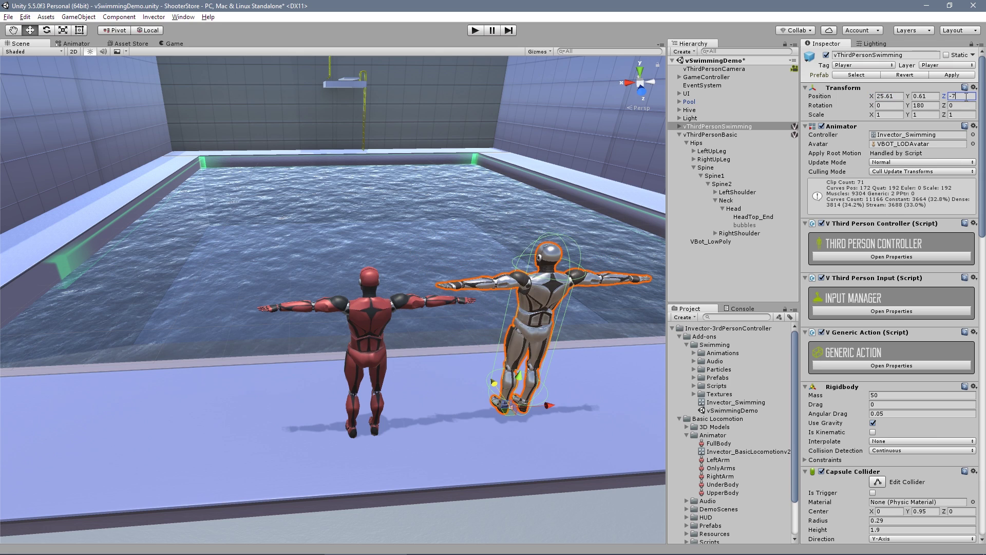
{"action": "left_click", "coordinate": [885, 96]}
{"action": "type", "text": "25"}
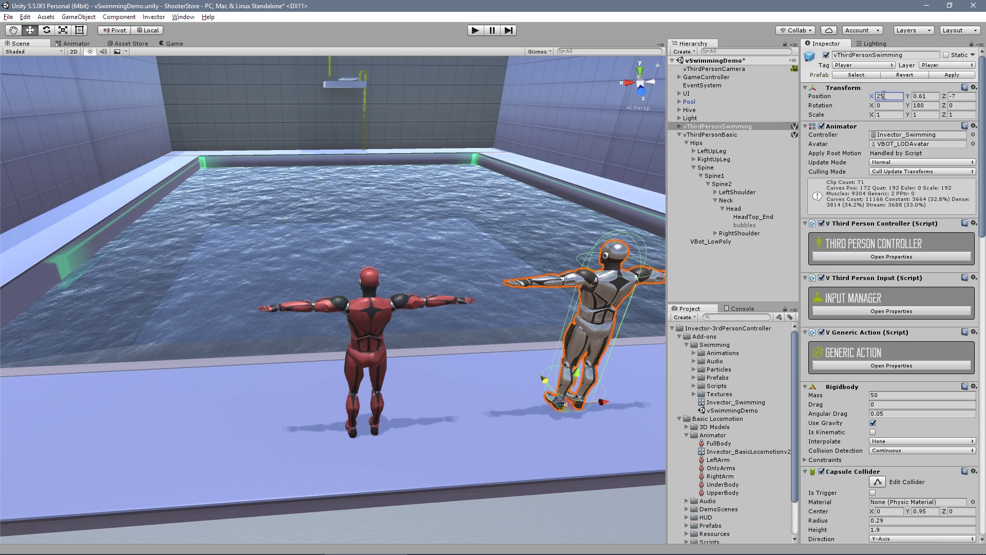
{"action": "left_click", "coordinate": [931, 95]}
{"action": "type", "text": "0.5"}
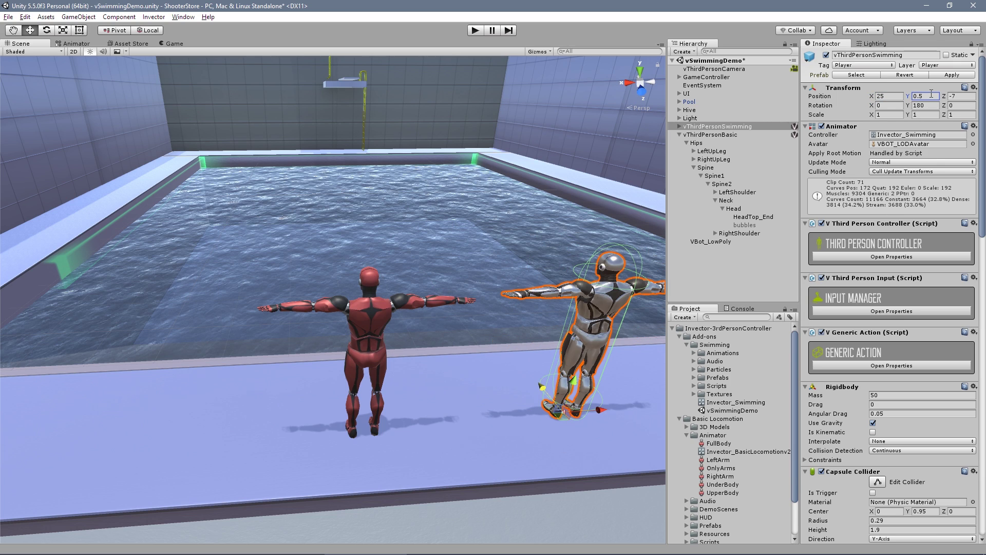
Step: Copy vThirdPersonSwimming's Transform component and paste its values onto vThirdPersonBasic so both characters share the same position
{"action": "left_click", "coordinate": [974, 88]}
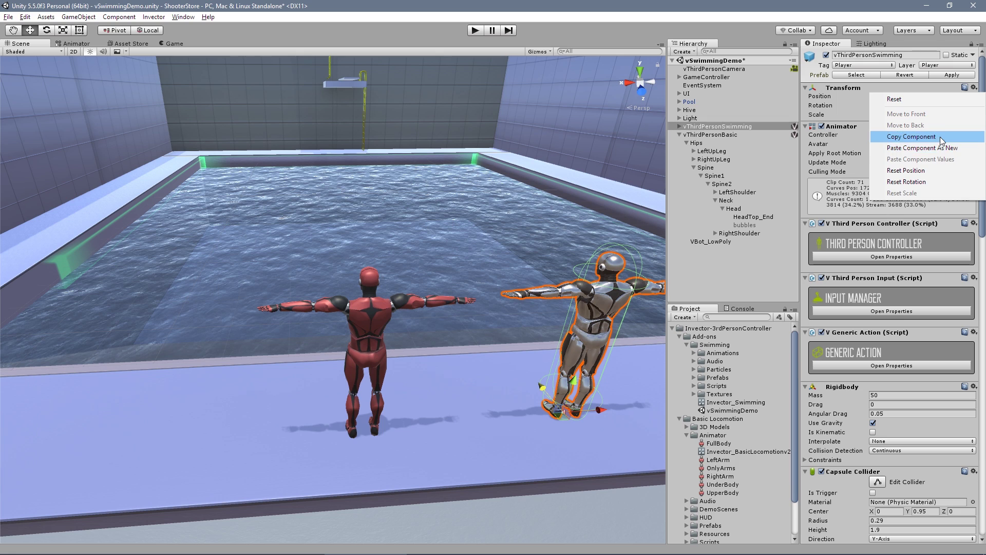
{"action": "left_click", "coordinate": [938, 136]}
{"action": "left_click", "coordinate": [709, 135]}
{"action": "left_click", "coordinate": [973, 77]}
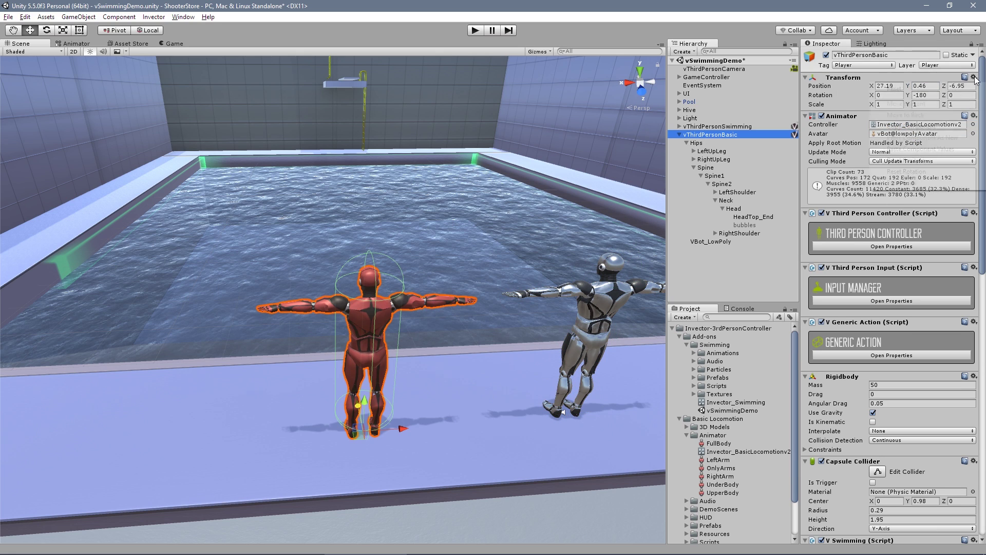
{"action": "left_click", "coordinate": [961, 150]}
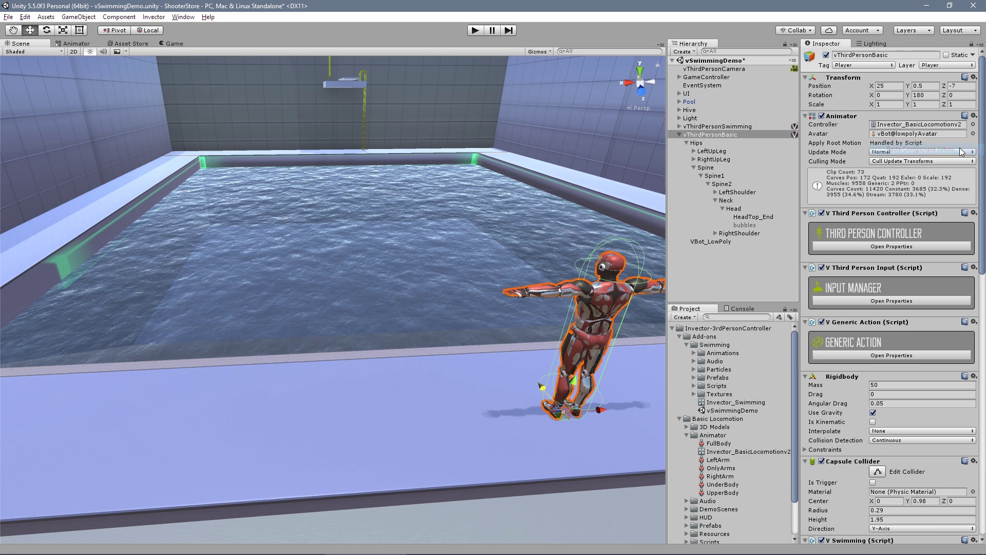
Step: Reparent Swimming_ Particles & Sounds from vThirdPersonSwimming to vThirdPersonBasic and collapse both skeletons
{"action": "left_click", "coordinate": [706, 128]}
{"action": "left_click", "coordinate": [679, 127]}
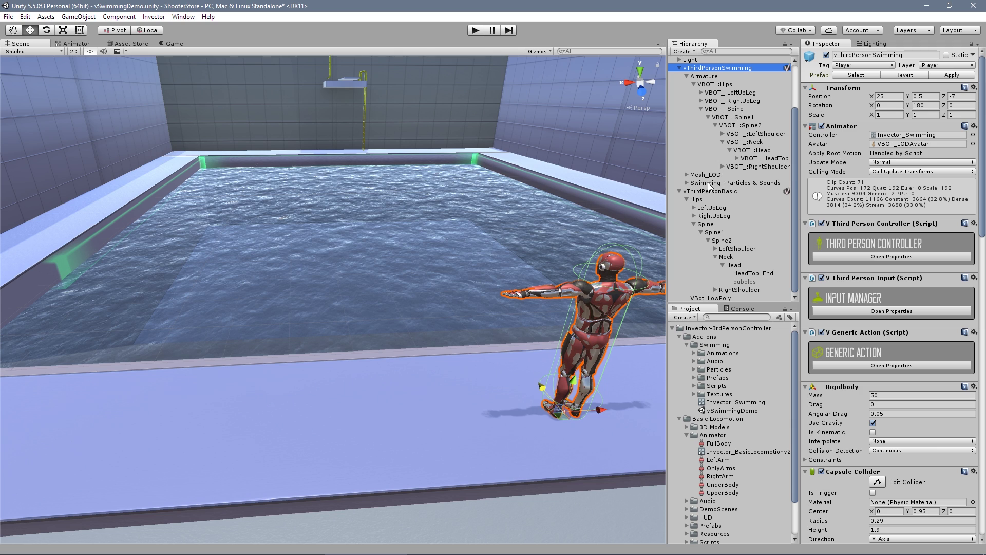
{"action": "mouse_move", "coordinate": [708, 184]}
{"action": "left_mouse_down"}
{"action": "mouse_move", "coordinate": [719, 198]}
{"action": "mouse_move", "coordinate": [730, 88]}
{"action": "mouse_move", "coordinate": [740, 174]}
{"action": "mouse_move", "coordinate": [729, 89]}
{"action": "mouse_move", "coordinate": [712, 192]}
{"action": "left_mouse_up"}
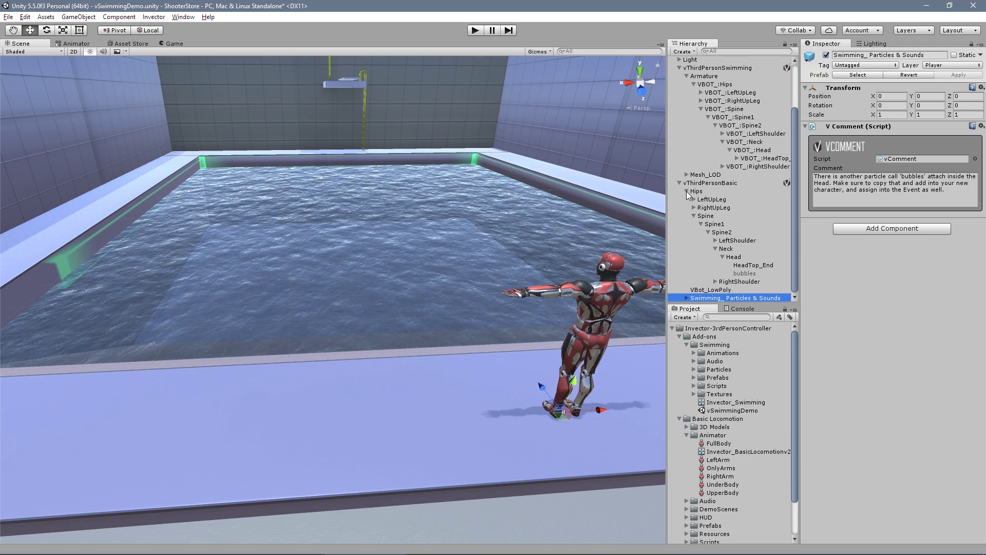
{"action": "left_click", "coordinate": [687, 192]}
{"action": "left_click", "coordinate": [694, 143]}
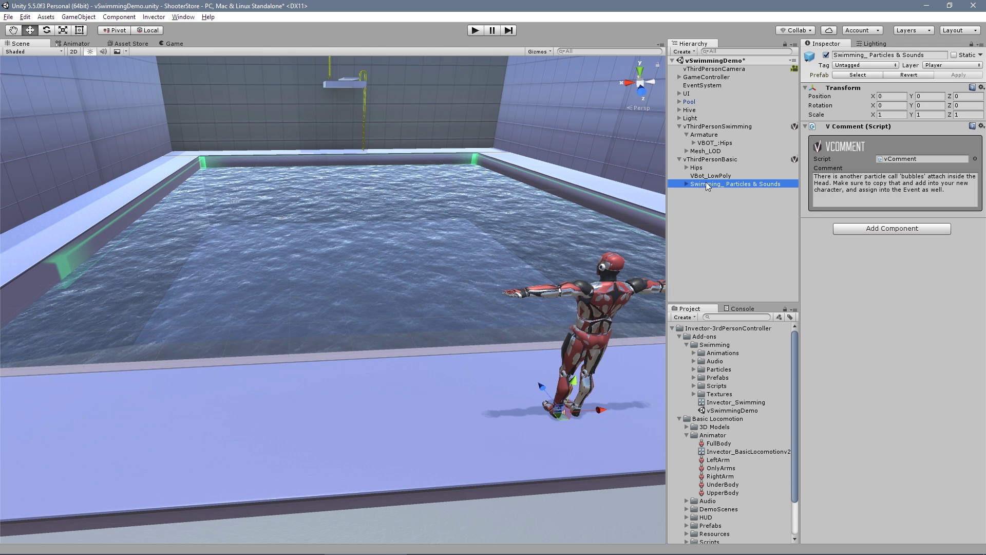
Step: Deactivate vThirdPersonSwimming and select vThirdPersonBasic
{"action": "left_click", "coordinate": [710, 127]}
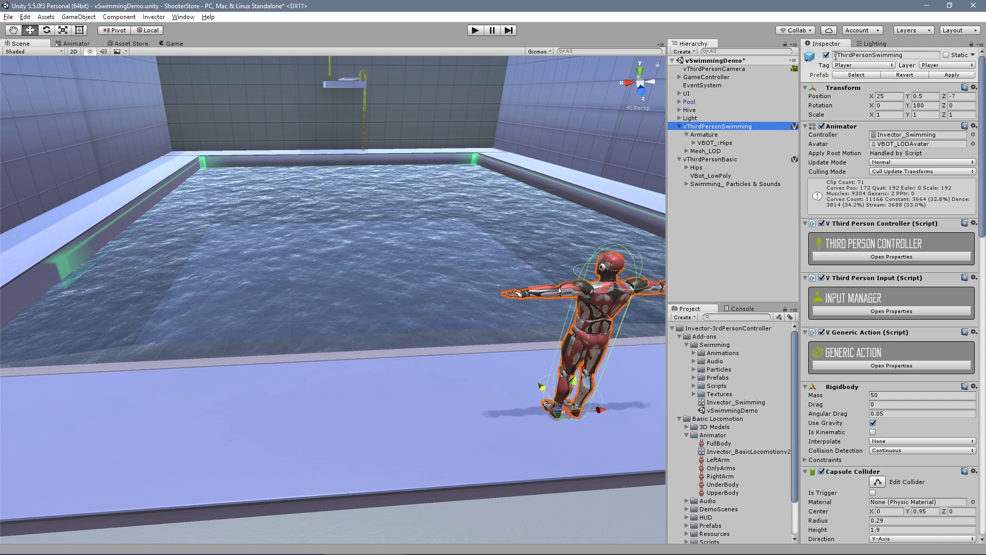
{"action": "left_click", "coordinate": [717, 162]}
{"action": "right_click_drag", "start_coordinate": [471, 292], "coordinate": [505, 281]}
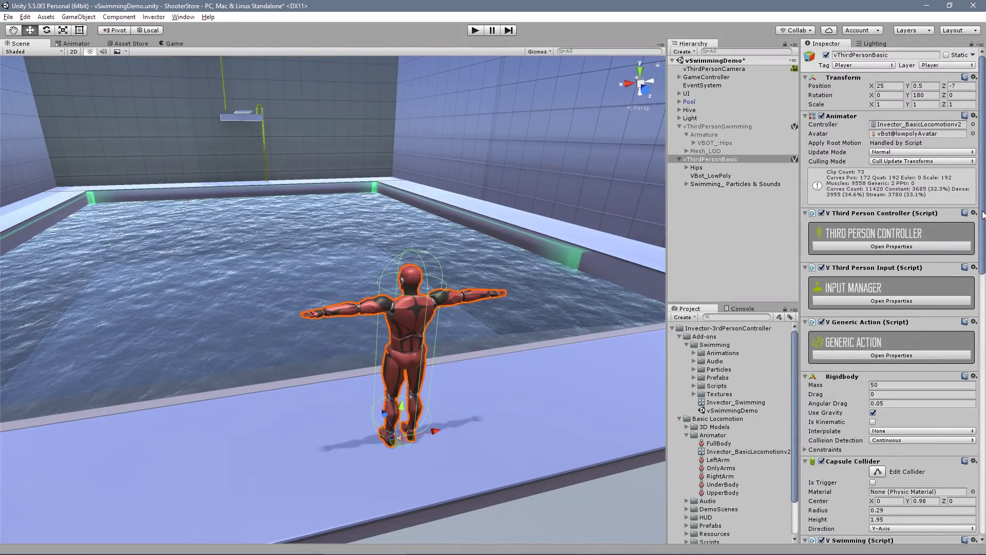
Step: Check the particle effect references and the bubbles reference in the water events of vThirdPersonBasic's V Swimming component
{"action": "left_click_drag", "start_coordinate": [982, 237], "coordinate": [985, 385]}
{"action": "scroll", "coordinate": [891, 308], "scroll_direction": "down", "scroll_amount": 5}
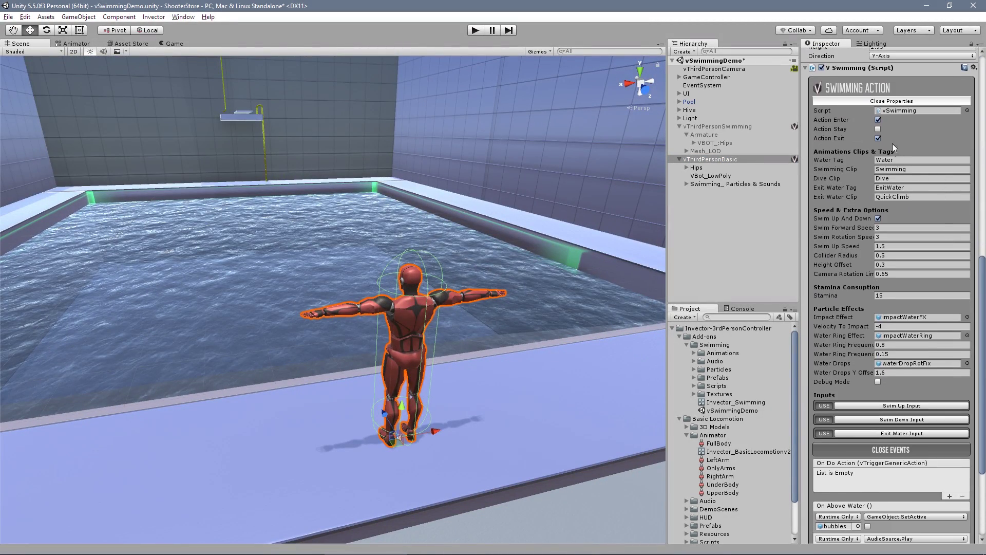
{"action": "left_click", "coordinate": [893, 317]}
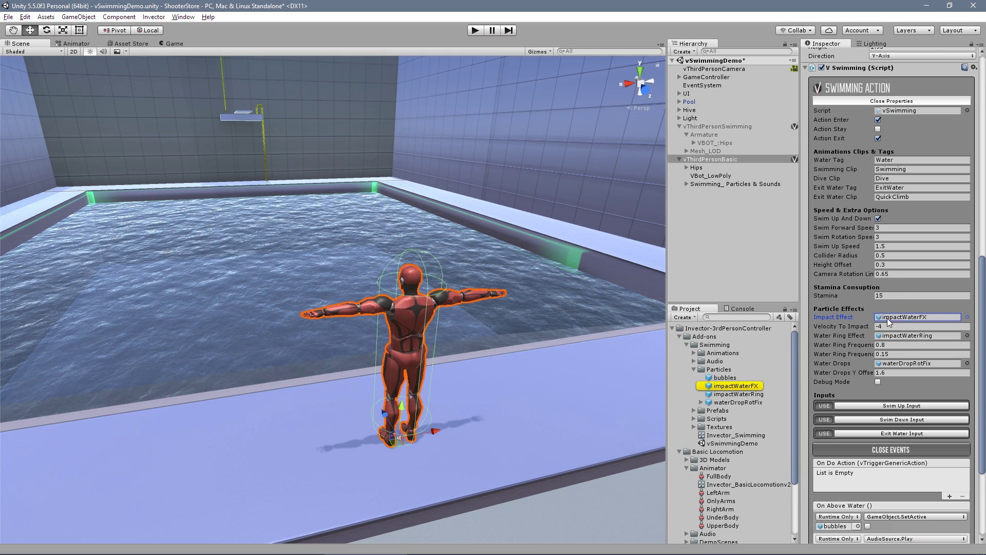
{"action": "left_click", "coordinate": [899, 362]}
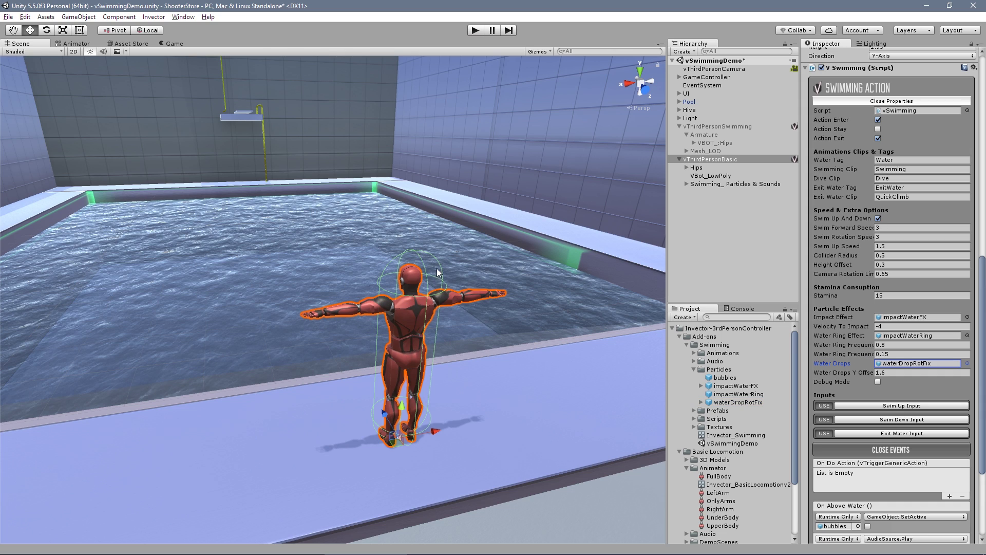
{"action": "scroll", "coordinate": [984, 375], "scroll_direction": "down", "scroll_amount": 8}
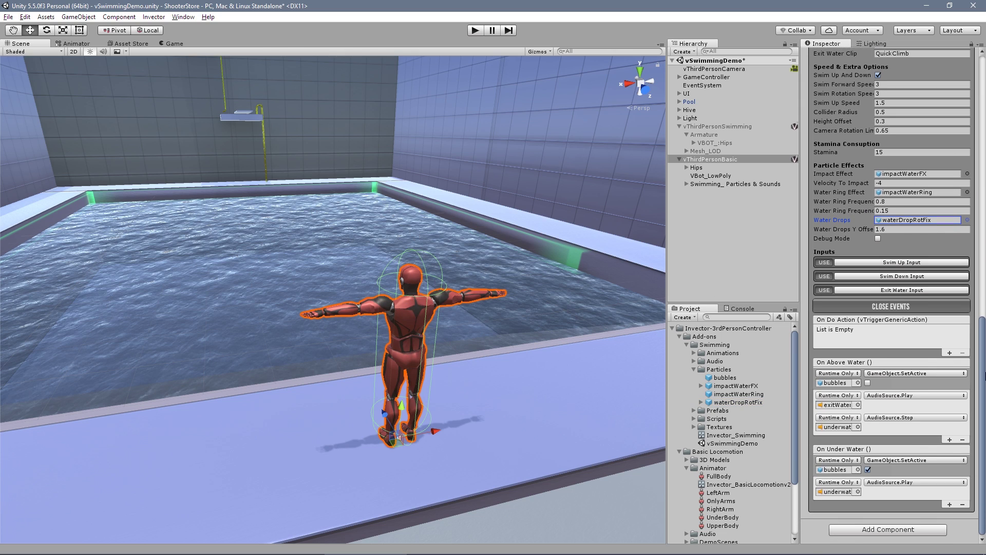
{"action": "left_click", "coordinate": [837, 382]}
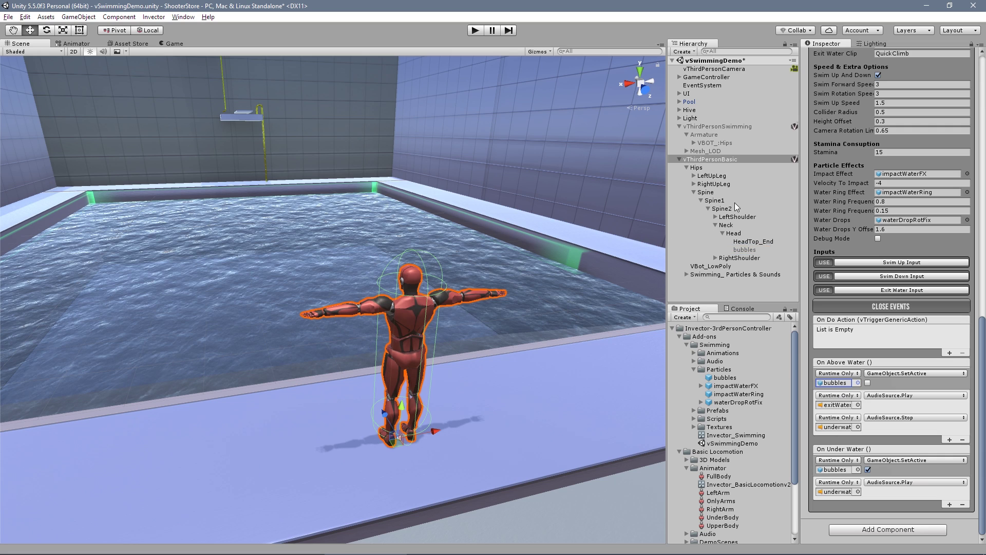
Step: Delete vThirdPersonSwimming from the scene and collapse vThirdPersonBasic
{"action": "left_click", "coordinate": [699, 127]}
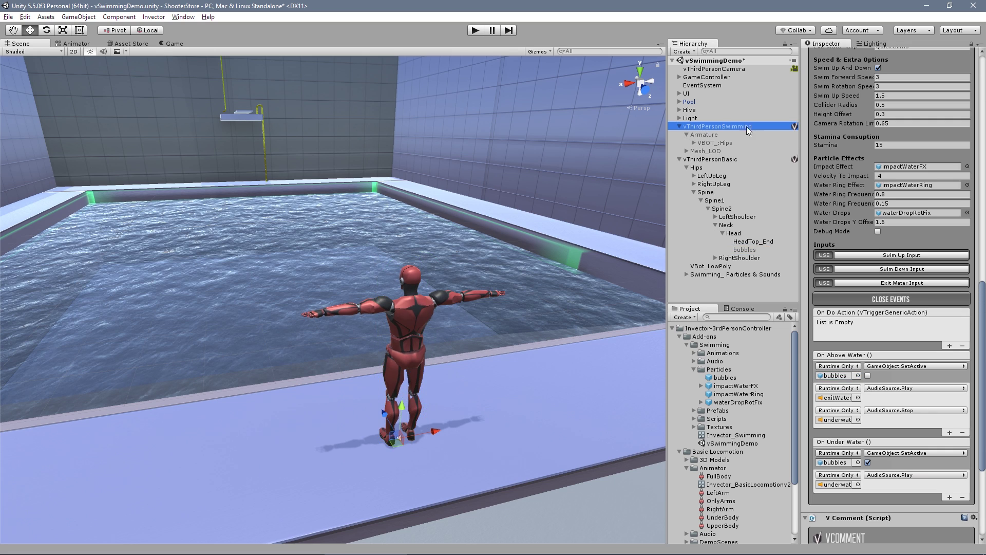
{"action": "key", "text": "Delete"}
{"action": "left_click", "coordinate": [679, 126]}
Step: Play the scene and test the water effects by walking and jumping the character in the pool's shallow area
{"action": "left_click", "coordinate": [474, 31]}
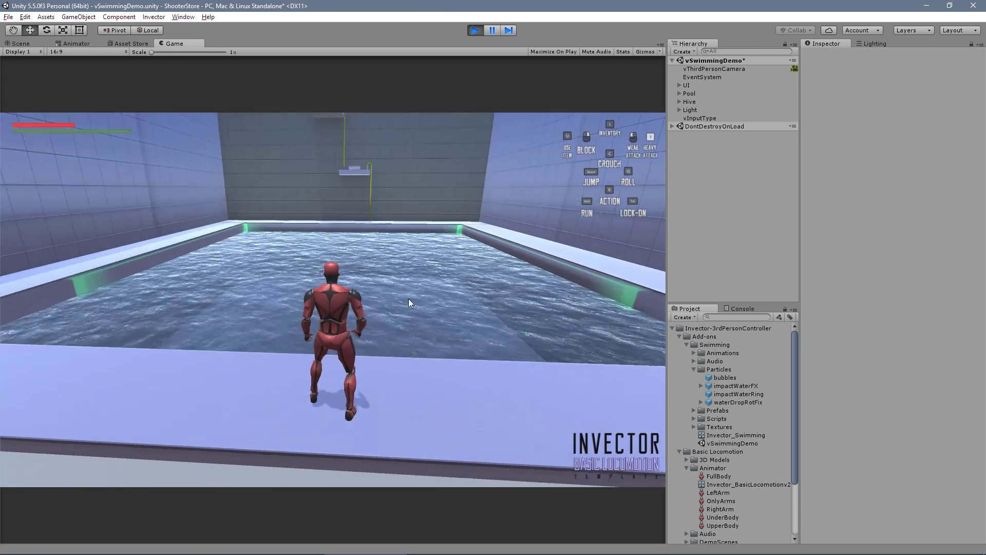
{"action": "key", "text": "w"}
{"action": "key", "text": "d"}
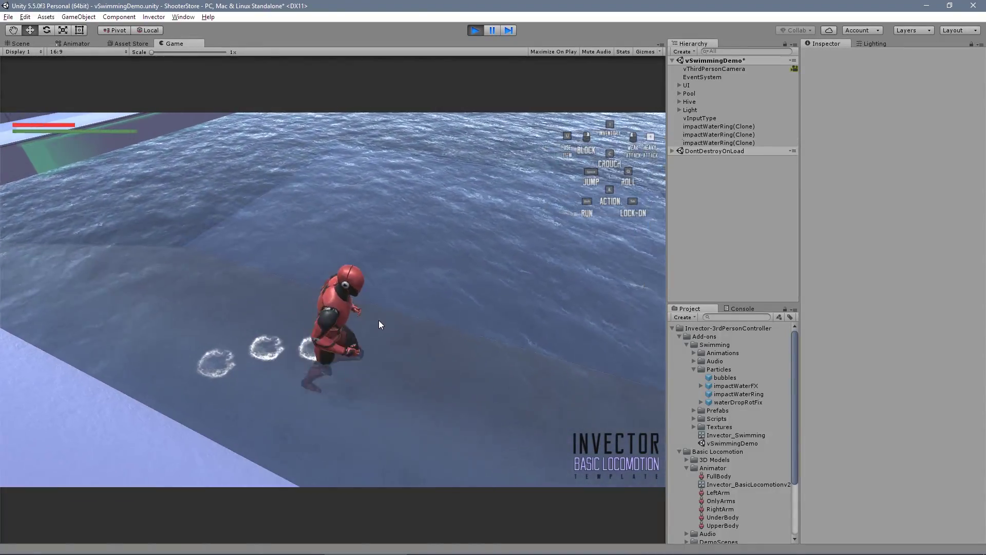
{"action": "key", "text": "s"}
{"action": "key", "text": "a"}
{"action": "key", "text": "space"}
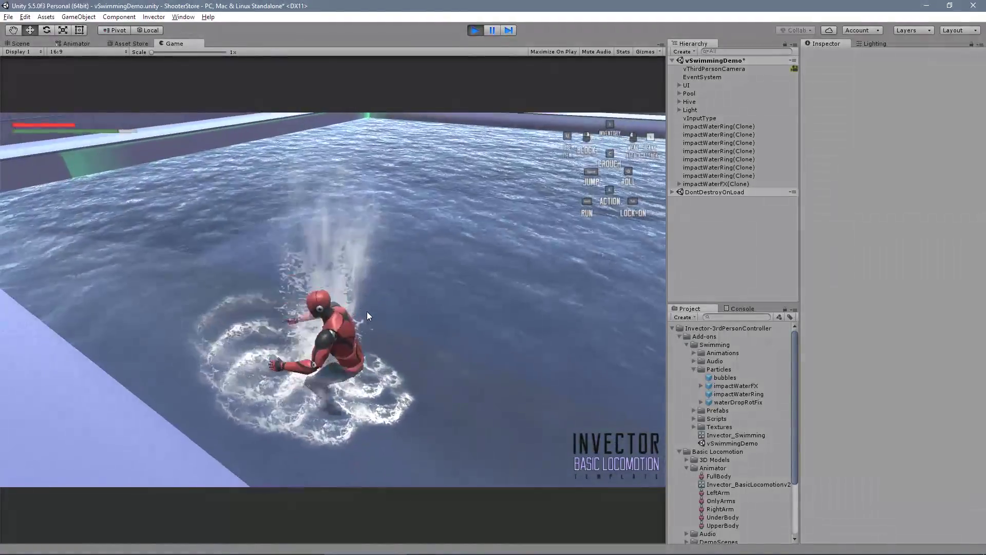
{"action": "key", "text": "s"}
{"action": "key", "text": "d"}
{"action": "key", "text": "w"}
{"action": "key", "text": "space"}
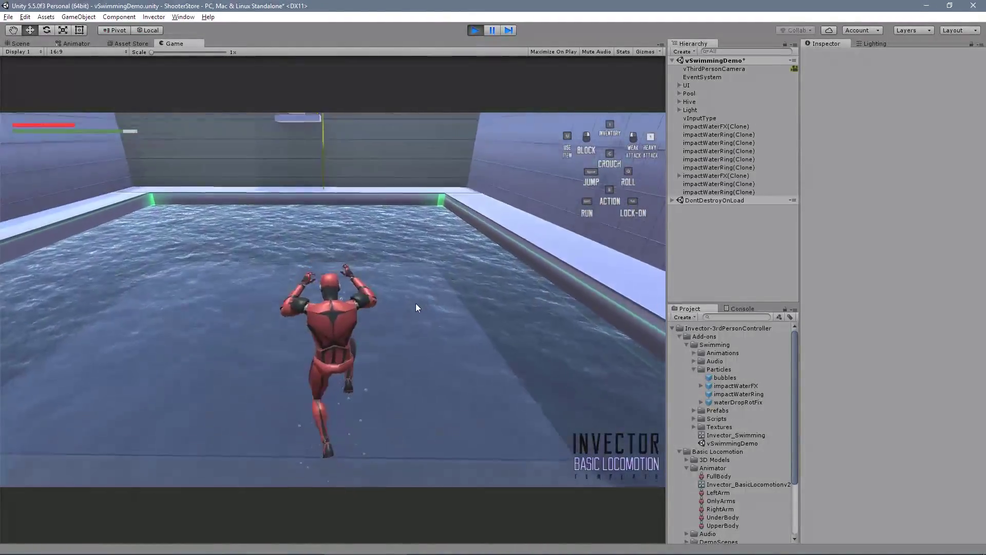
Step: Test diving by swimming the character around underwater and bringing it back to the surface
{"action": "key", "text": "shift"}
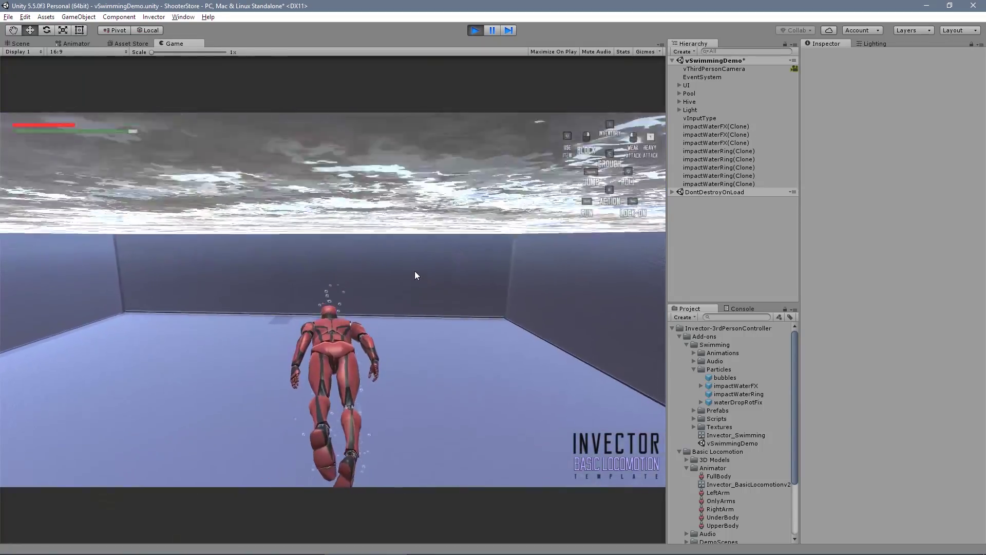
{"action": "key", "text": "w"}
{"action": "key", "text": "a"}
{"action": "key", "text": "d"}
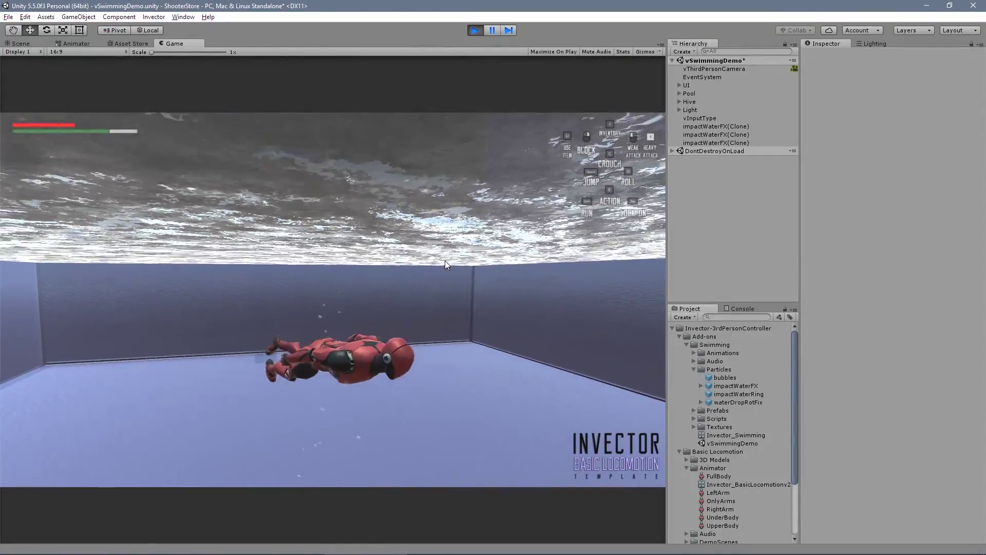
{"action": "key", "text": "space"}
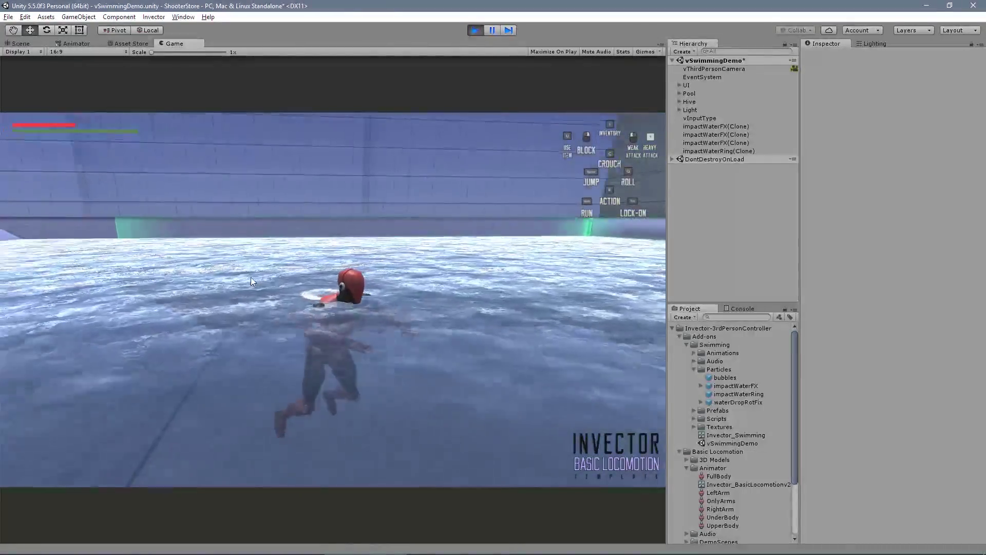
Step: Test surface swimming across the pool, climb out at its green-marked edge, and jump back into the water
{"action": "key", "text": "d"}
{"action": "key", "text": "w"}
{"action": "key", "text": "a"}
{"action": "key", "text": "s"}
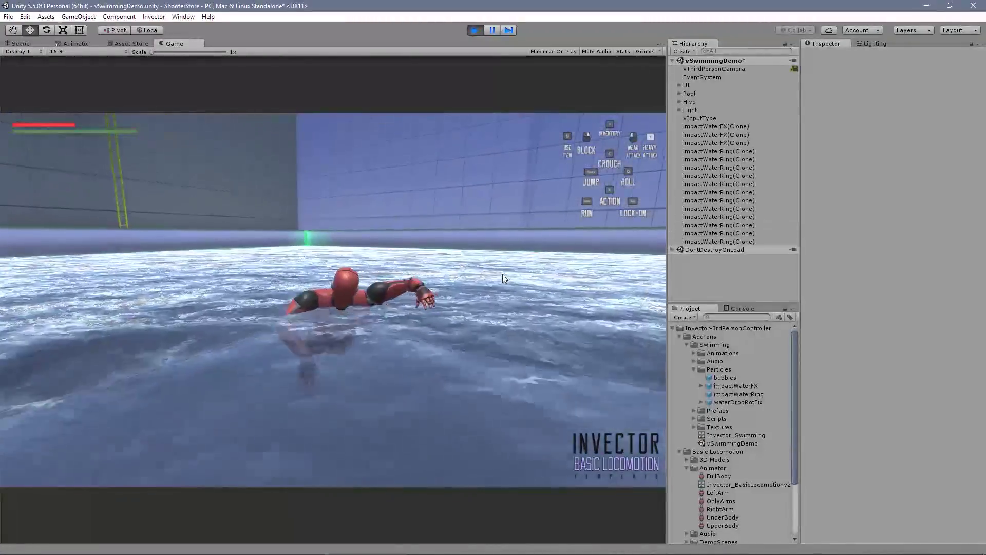
{"action": "key", "text": "a"}
{"action": "key", "text": "w"}
{"action": "key", "text": "w"}
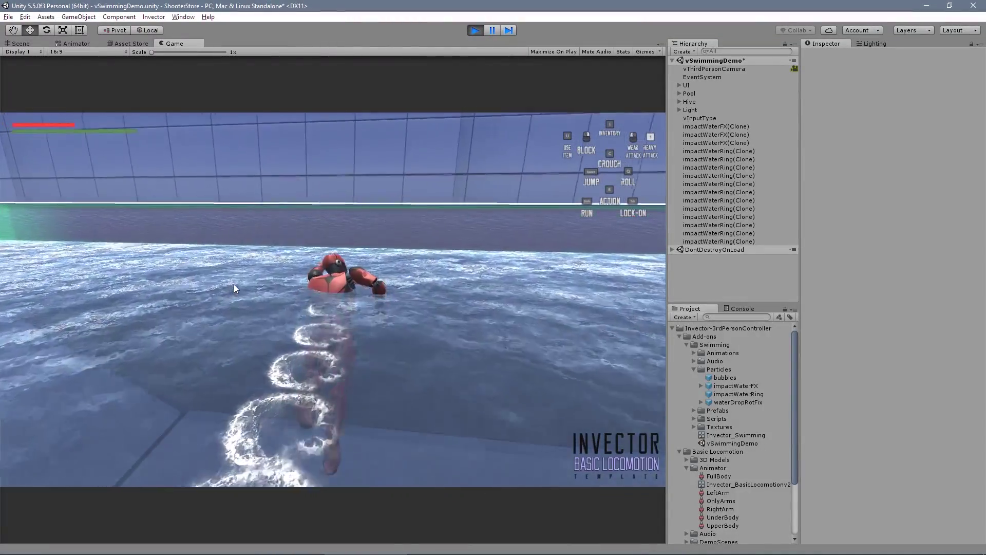
{"action": "key", "text": "w"}
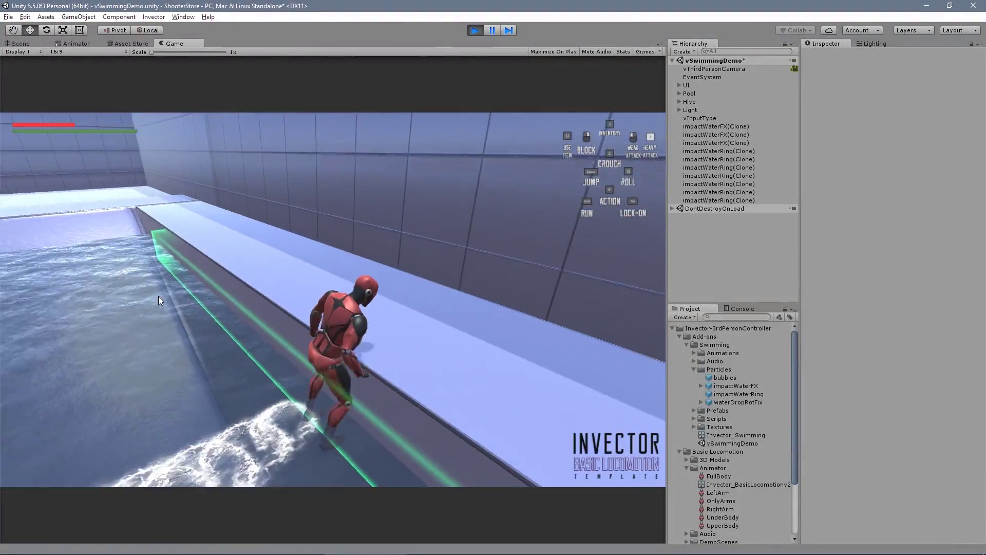
{"action": "key", "text": "w"}
{"action": "key", "text": "space"}
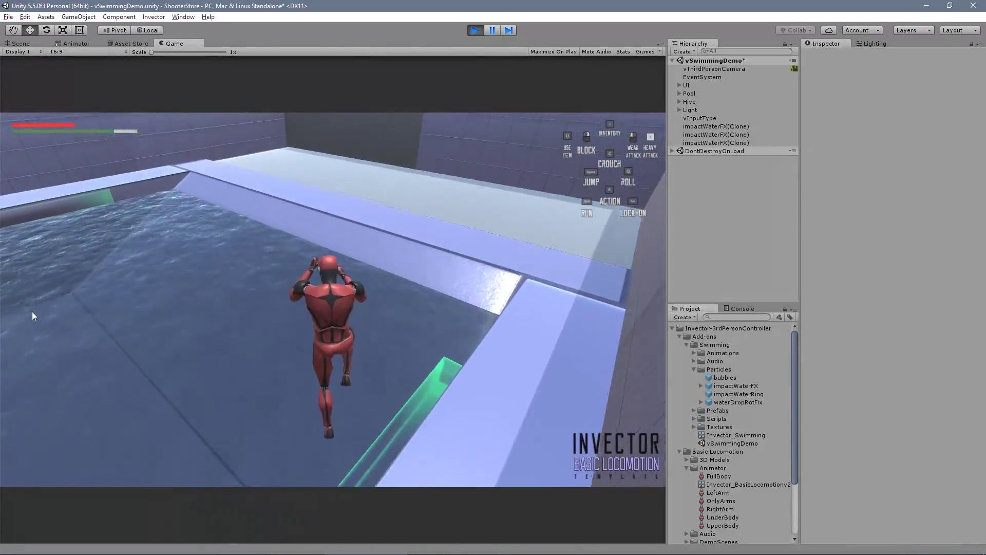
Step: Test leaving the water by running the character out of the shallow end onto the poolside, and stop the play test
{"action": "key", "text": "d"}
{"action": "key", "text": "w"}
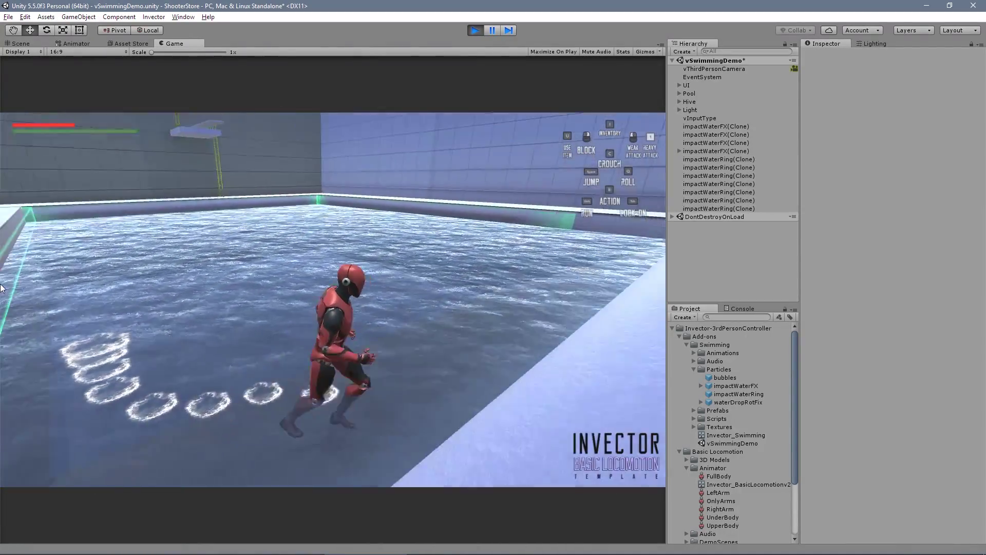
{"action": "key", "text": "d"}
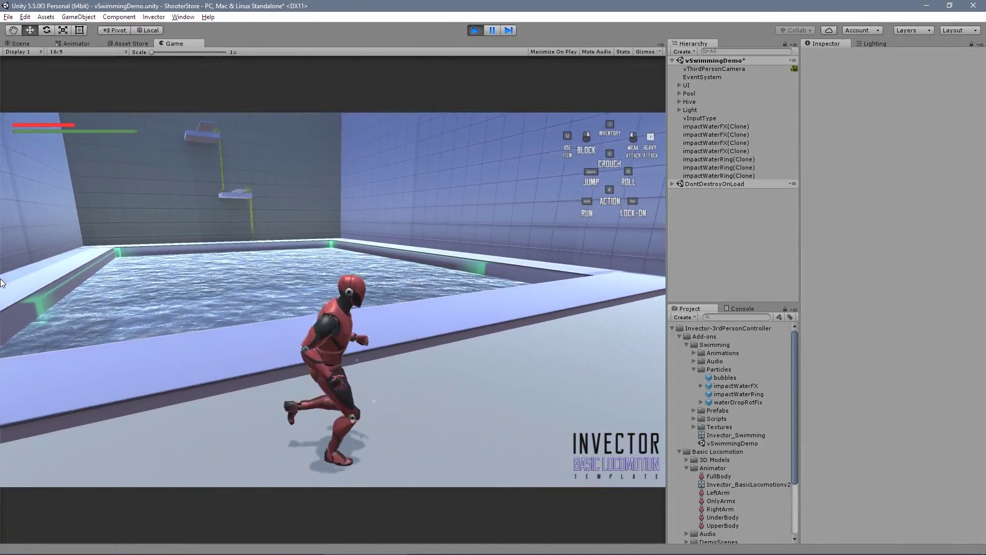
{"action": "key", "text": "w"}
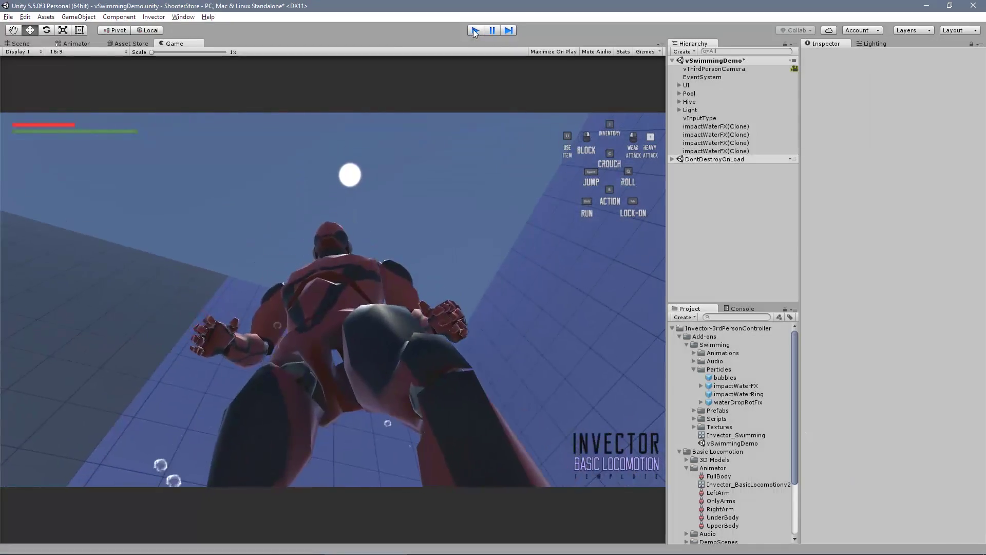
{"action": "left_click", "coordinate": [475, 30]}
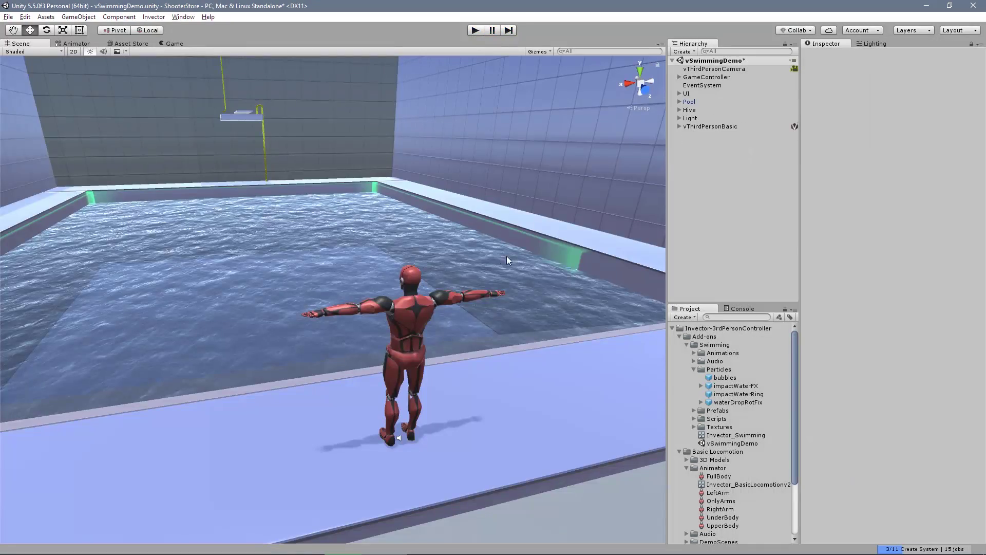
Step: Examine the pool's water object, including its tag, layer, comment and box collider settings, and view the pool from underwater
{"action": "left_click_drag", "start_coordinate": [506, 256], "coordinate": [390, 297], "text": "alt"}
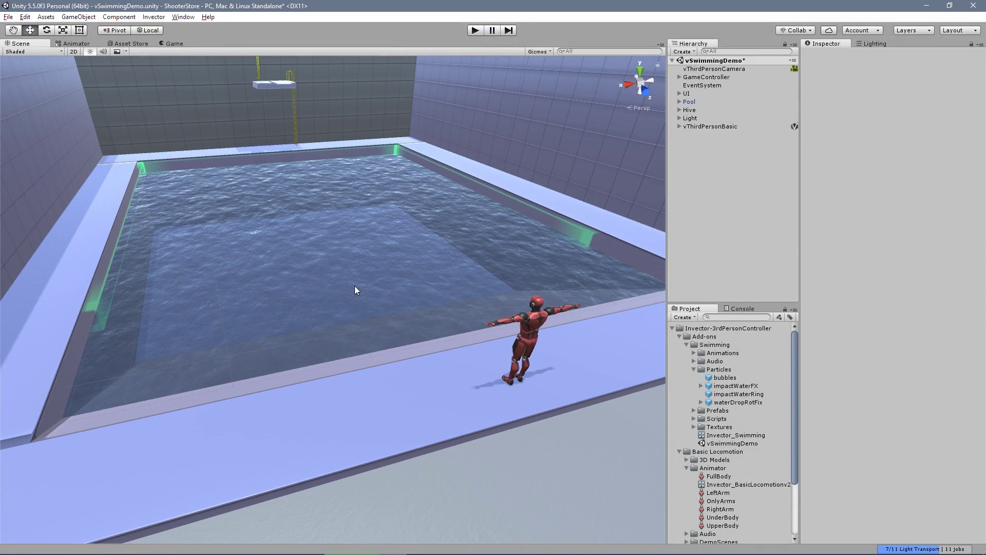
{"action": "left_click", "coordinate": [324, 240]}
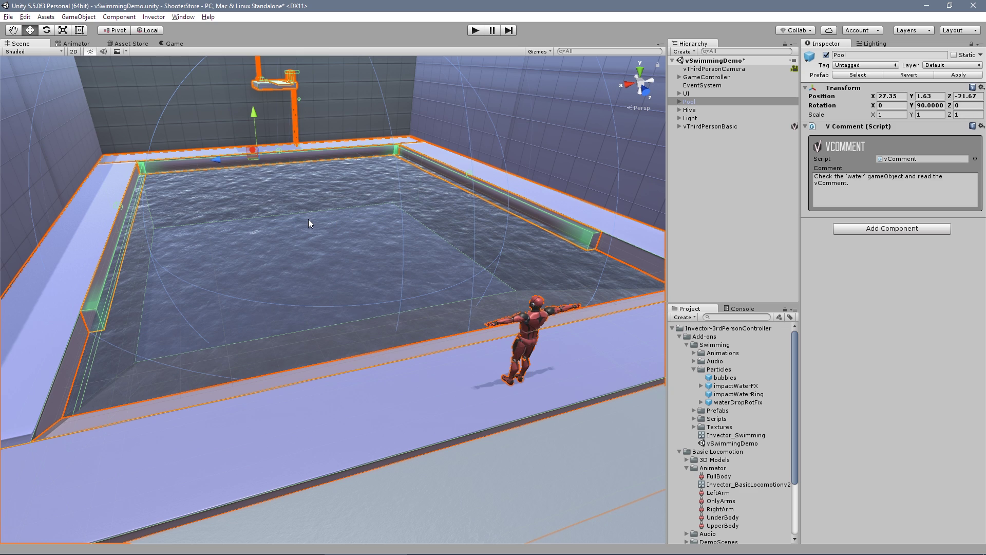
{"action": "left_click", "coordinate": [679, 102]}
{"action": "left_click", "coordinate": [749, 158]}
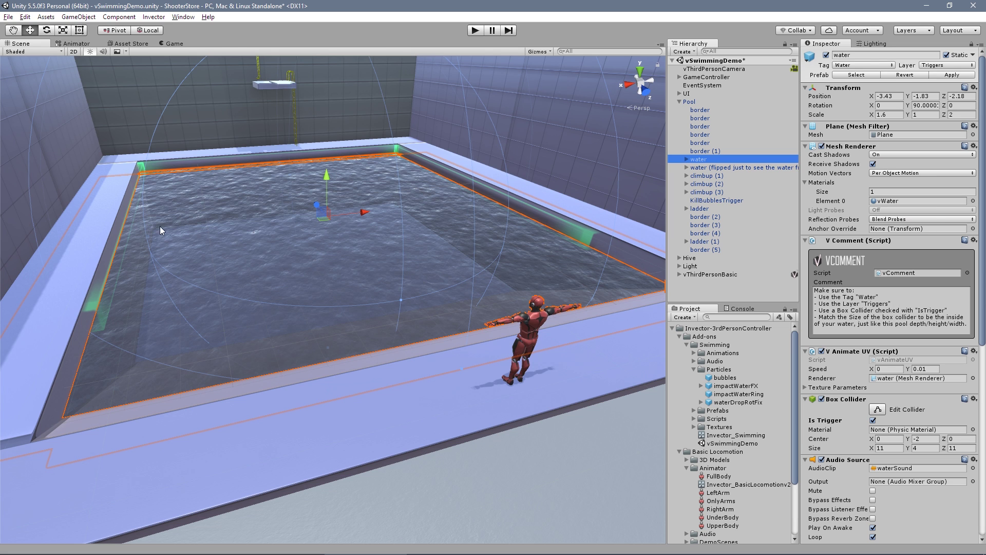
{"action": "key", "text": "w"}
{"action": "right_click_drag", "start_coordinate": [414, 237], "coordinate": [467, 218]}
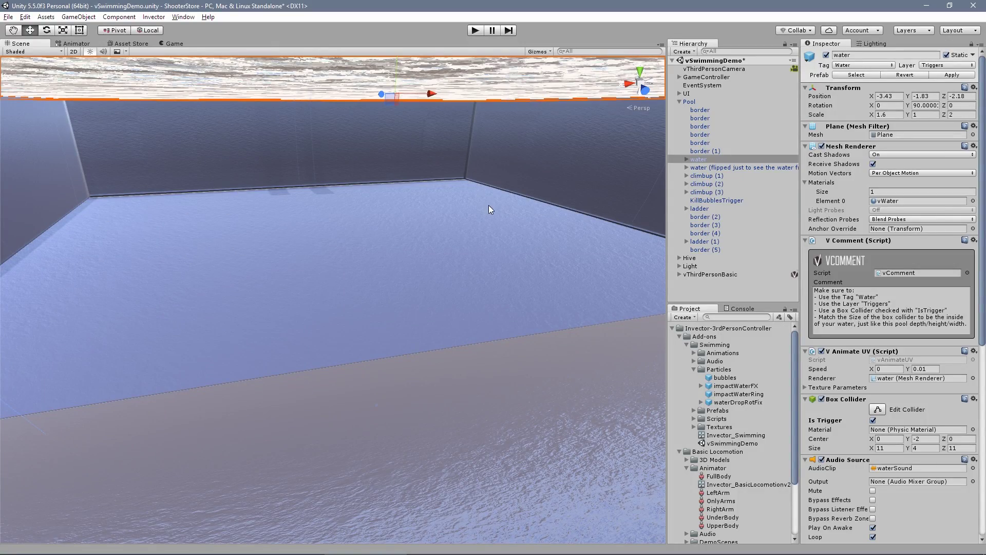
{"action": "right_click_drag", "start_coordinate": [488, 205], "coordinate": [534, 233]}
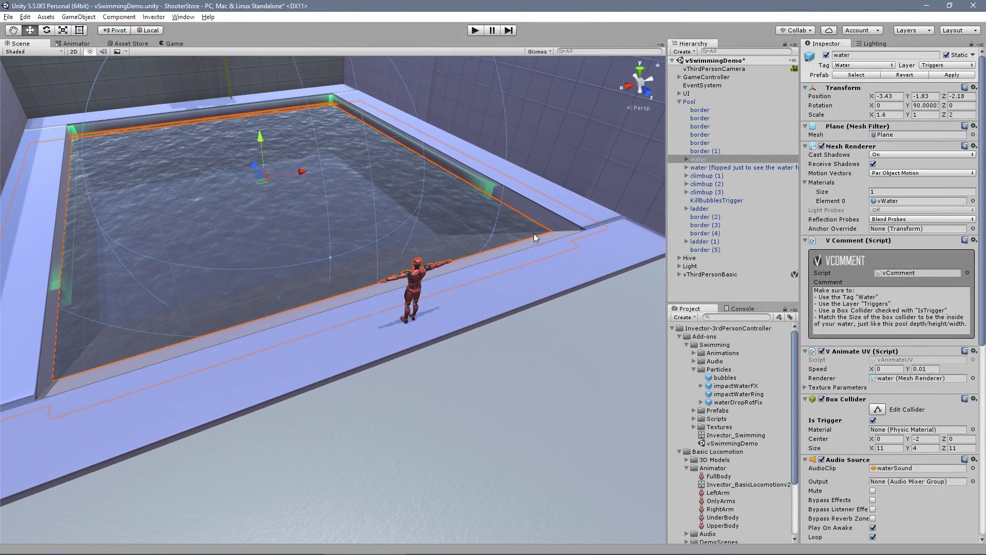
{"action": "left_click", "coordinate": [679, 101]}
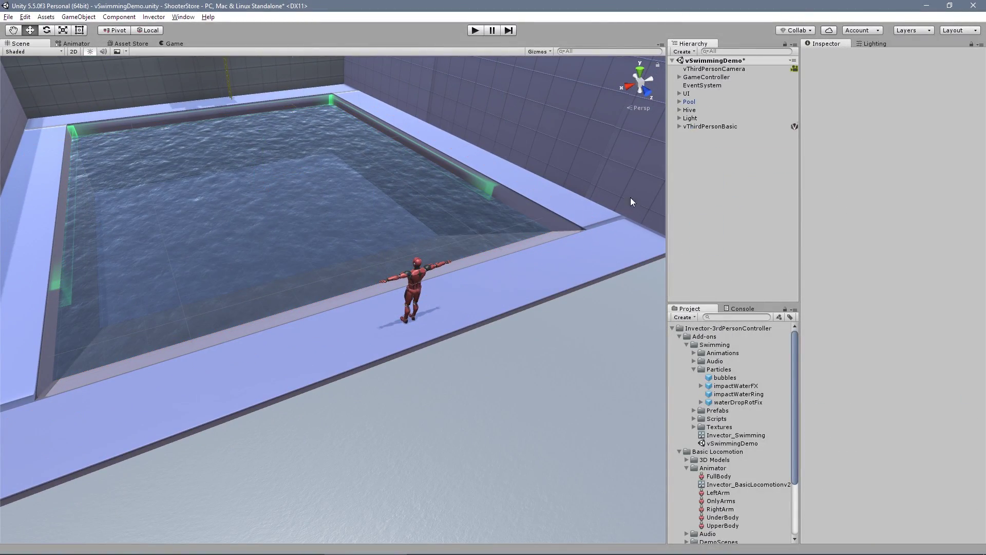
Step: Review the V Swimming component's settings on vThirdPersonBasic and close its properties
{"action": "right_click_drag", "start_coordinate": [630, 198], "coordinate": [450, 162]}
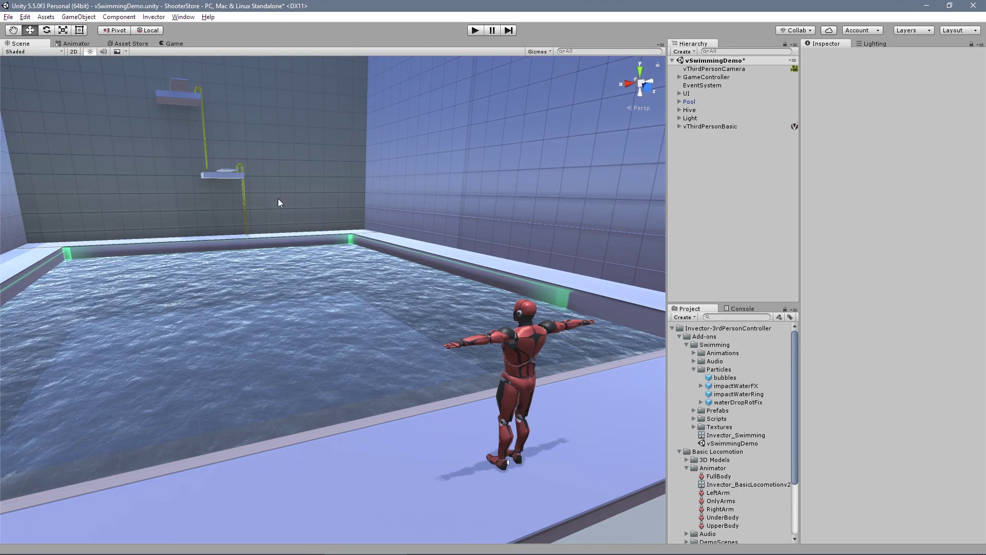
{"action": "left_click", "coordinate": [725, 126]}
{"action": "scroll", "coordinate": [984, 345], "scroll_direction": "down", "scroll_amount": 15}
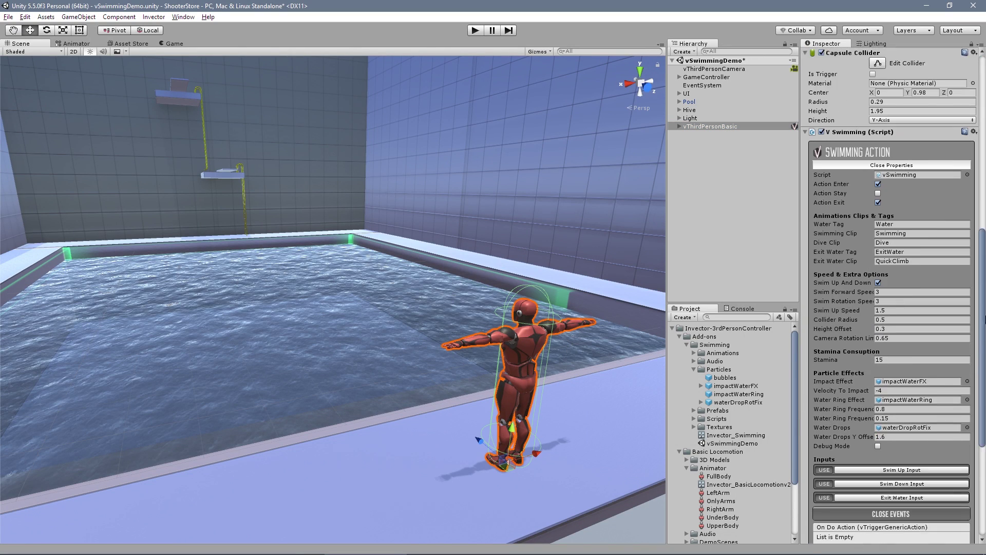
{"action": "scroll", "coordinate": [984, 345], "scroll_direction": "down", "scroll_amount": 2}
{"action": "scroll", "coordinate": [984, 345], "scroll_direction": "up", "scroll_amount": 5}
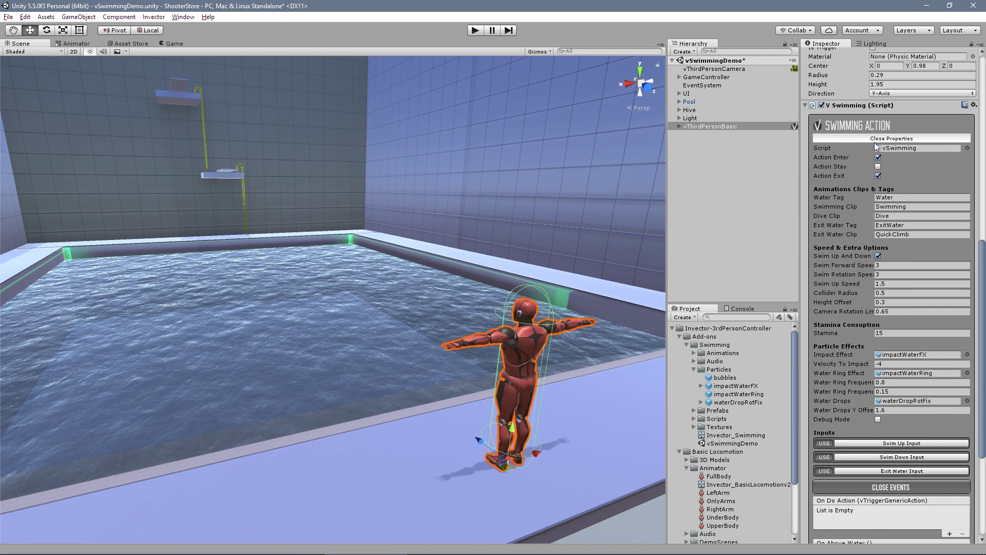
{"action": "left_click", "coordinate": [862, 139]}
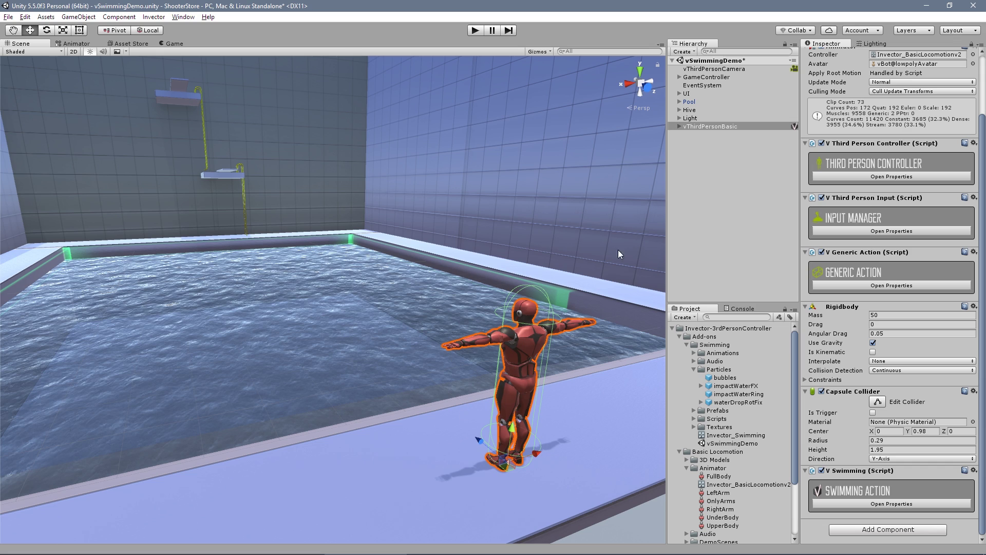
Step: Place the vThirdPersonSwimming prefab on the poolside beside vThirdPersonBasic and expand its child objects
{"action": "left_click", "coordinate": [694, 369]}
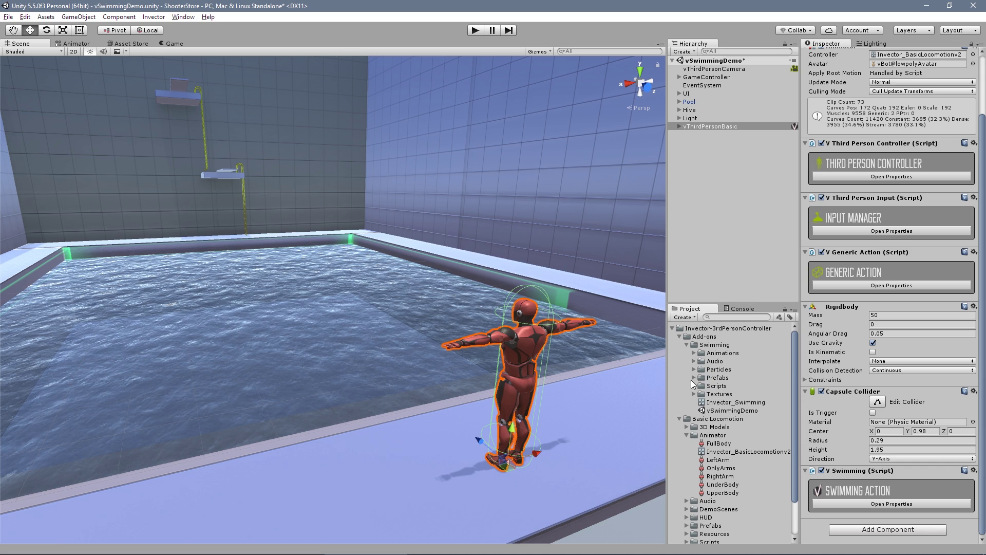
{"action": "left_click", "coordinate": [693, 377]}
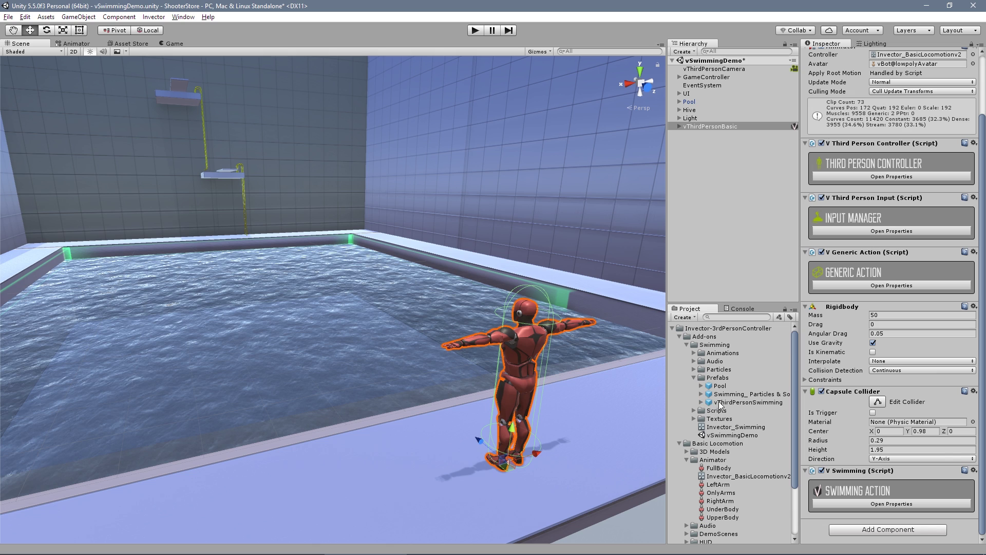
{"action": "left_click_drag", "start_coordinate": [729, 402], "coordinate": [349, 483]}
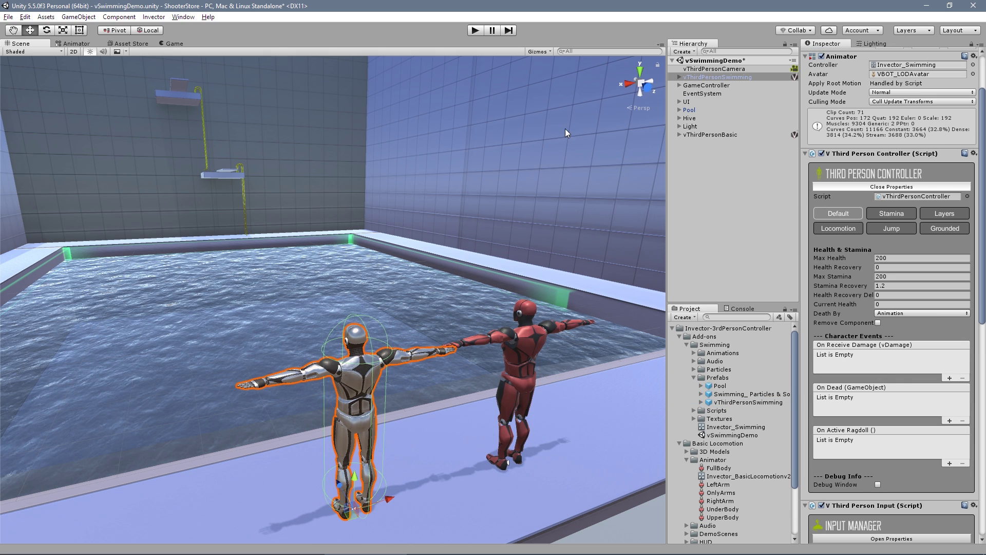
{"action": "left_click", "coordinate": [679, 77]}
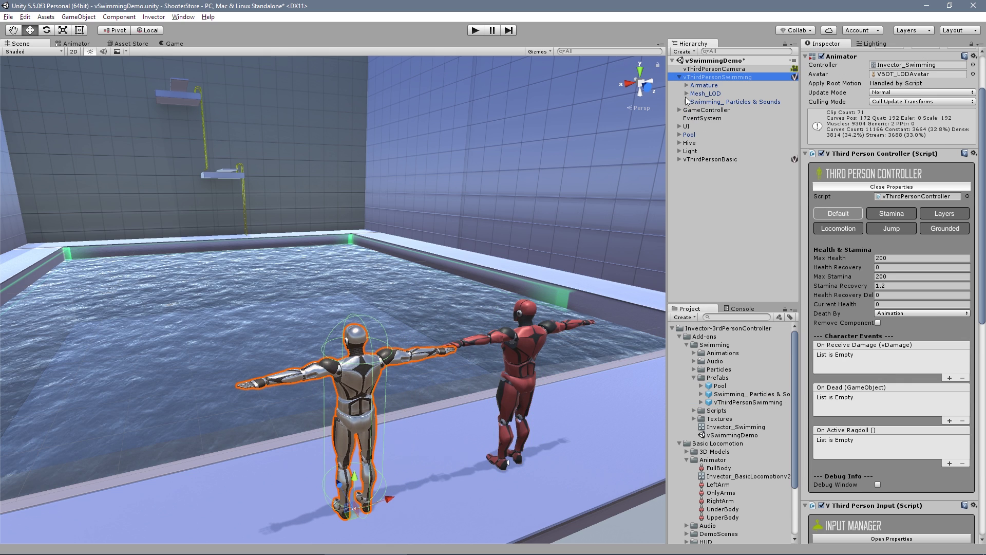
Step: Examine the V Swimming settings and water events on vThirdPersonSwimming, and locate the bubbles object its On Above Water event references
{"action": "scroll", "coordinate": [891, 282], "scroll_direction": "down", "scroll_amount": 5}
{"action": "scroll", "coordinate": [873, 334], "scroll_direction": "down", "scroll_amount": 5}
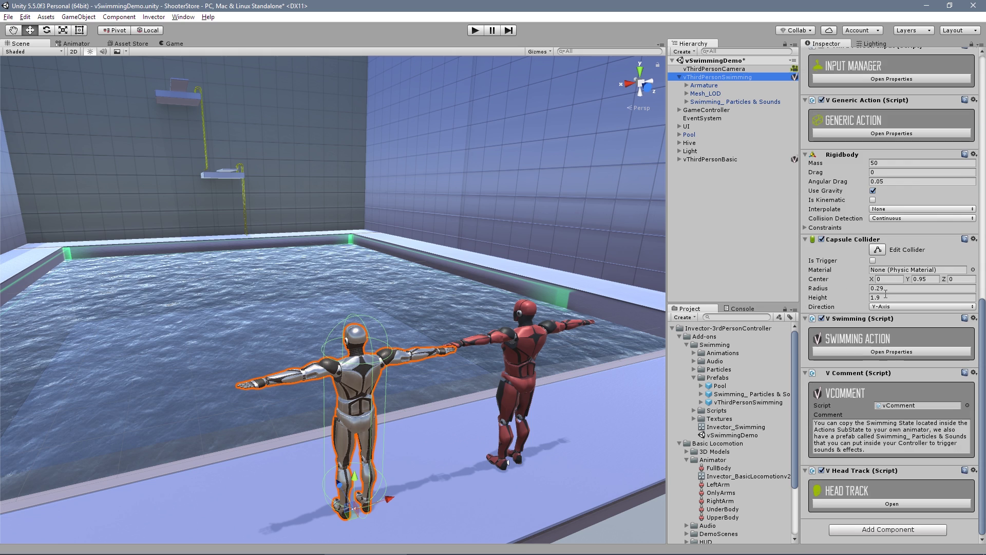
{"action": "left_click", "coordinate": [891, 351]}
{"action": "scroll", "coordinate": [883, 439], "scroll_direction": "down", "scroll_amount": 5}
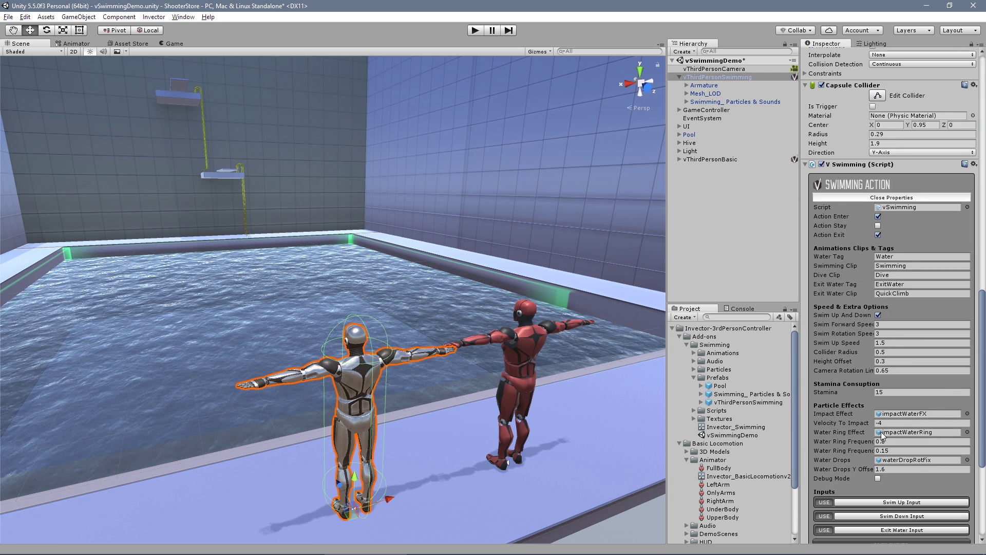
{"action": "left_click", "coordinate": [898, 454]}
{"action": "scroll", "coordinate": [894, 452], "scroll_direction": "down", "scroll_amount": 4}
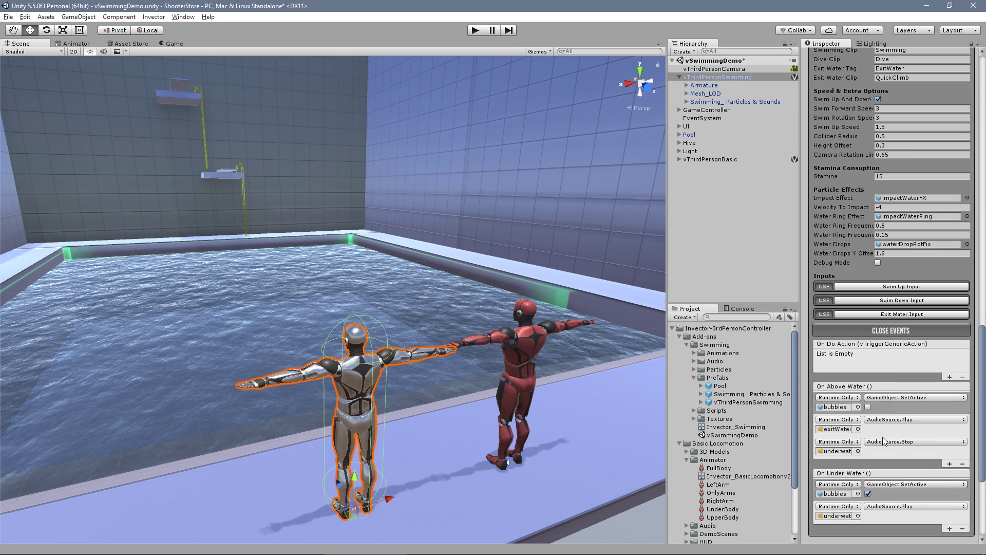
{"action": "left_click", "coordinate": [834, 406]}
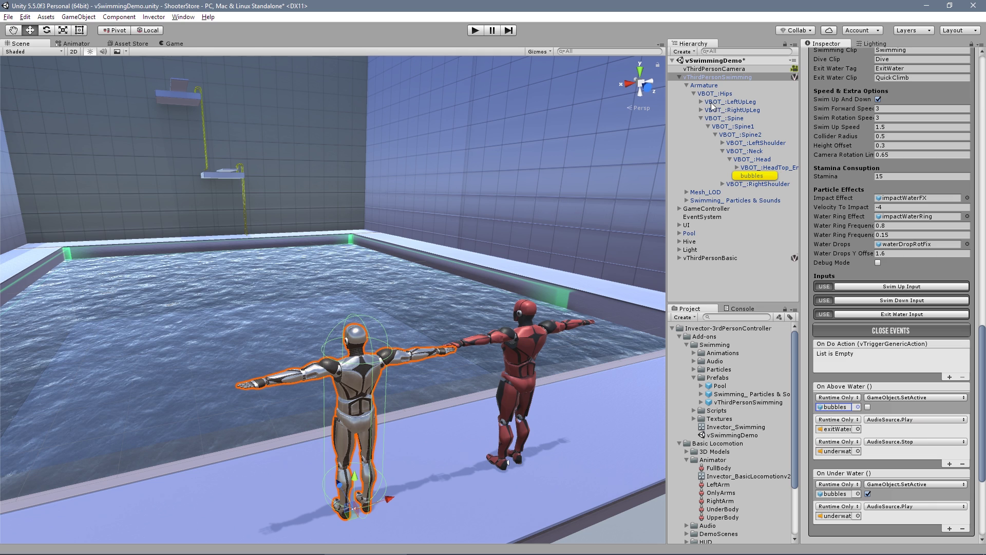
{"action": "scroll", "coordinate": [936, 110], "scroll_direction": "up", "scroll_amount": 15}
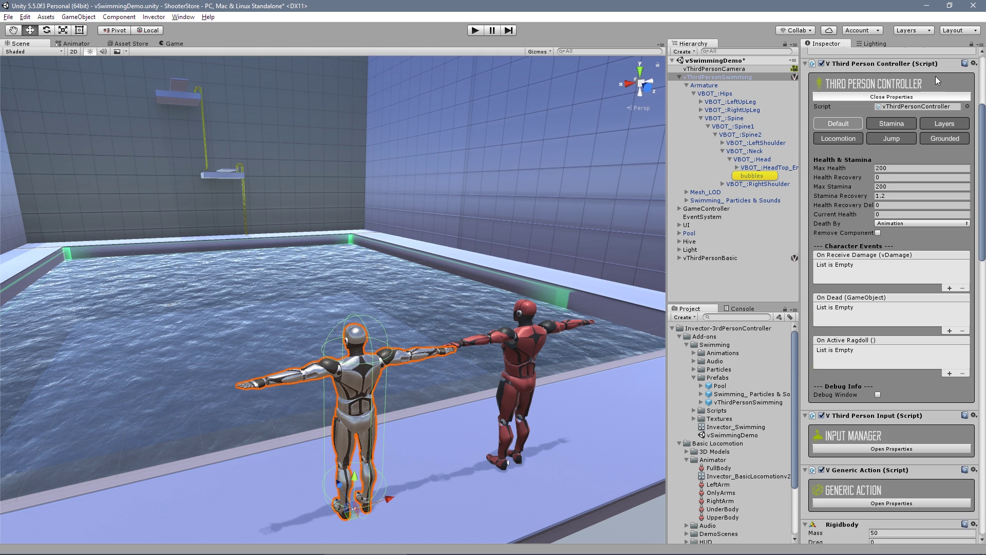
Step: Delete the vThirdPersonSwimming reference character from the scene
{"action": "left_click", "coordinate": [692, 78]}
{"action": "key", "text": "Delete"}
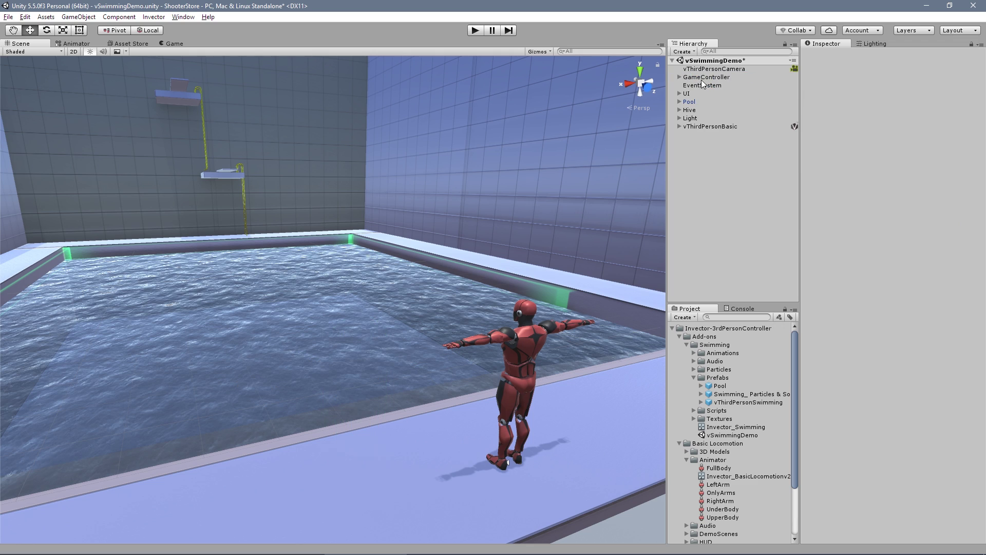
Step: Select vThirdPersonBasic and slightly widen the Hierarchy and Project area
{"action": "left_click", "coordinate": [701, 126]}
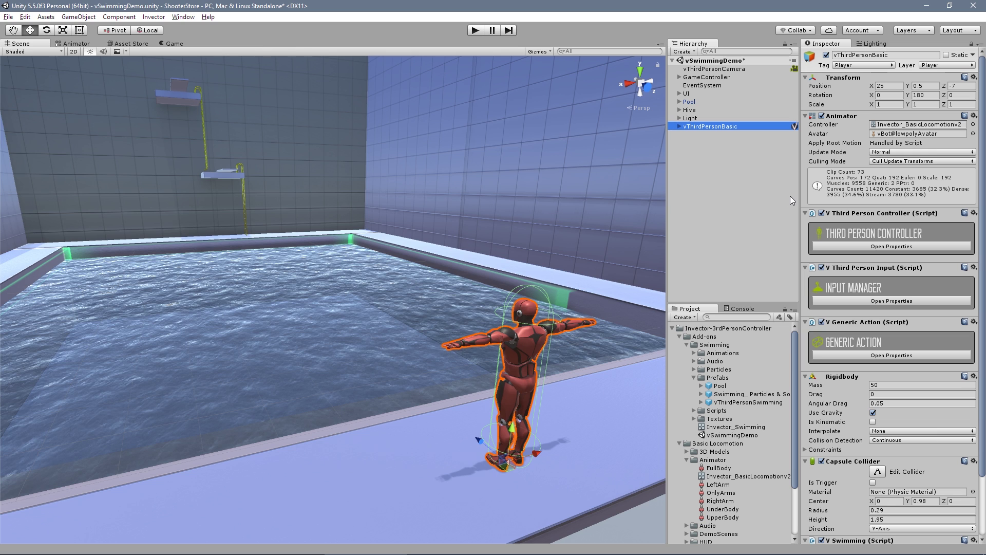
{"action": "left_click_drag", "start_coordinate": [666, 214], "coordinate": [663, 235]}
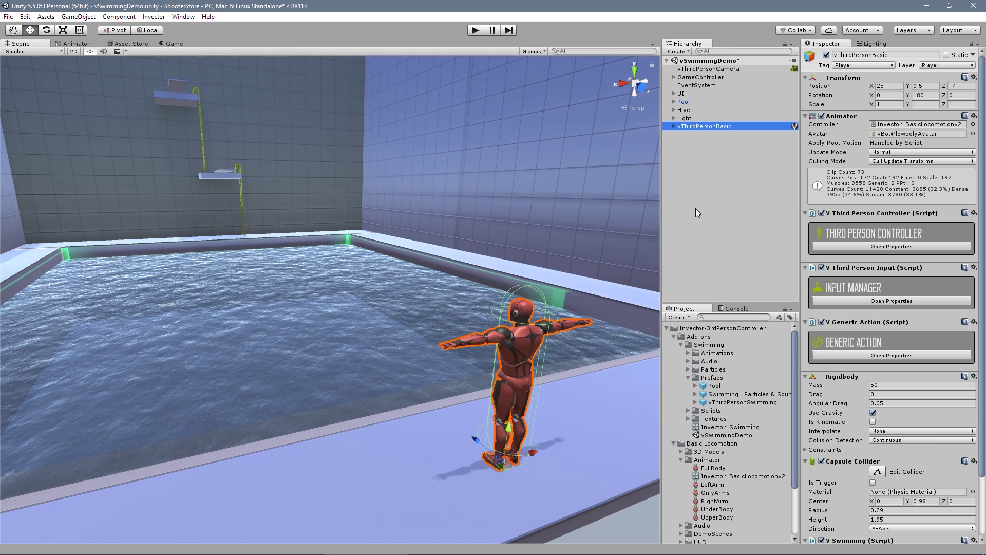